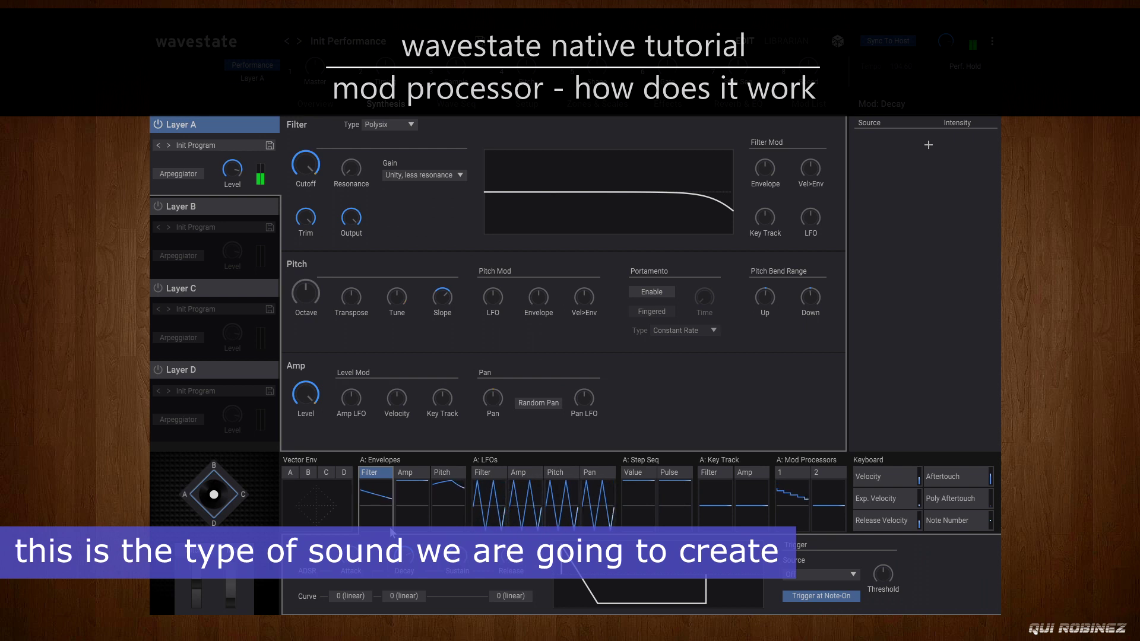
Step: Shorten the decay of Layer A's filter envelope and display Mod Processor 1
drag(399, 557, 399, 587)
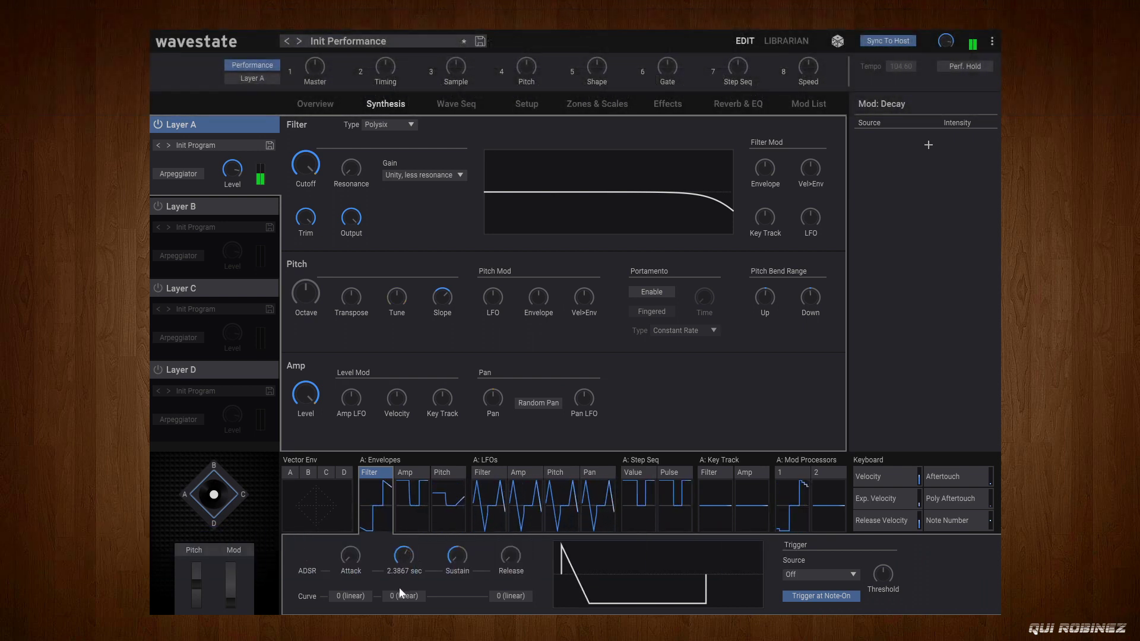
click(785, 470)
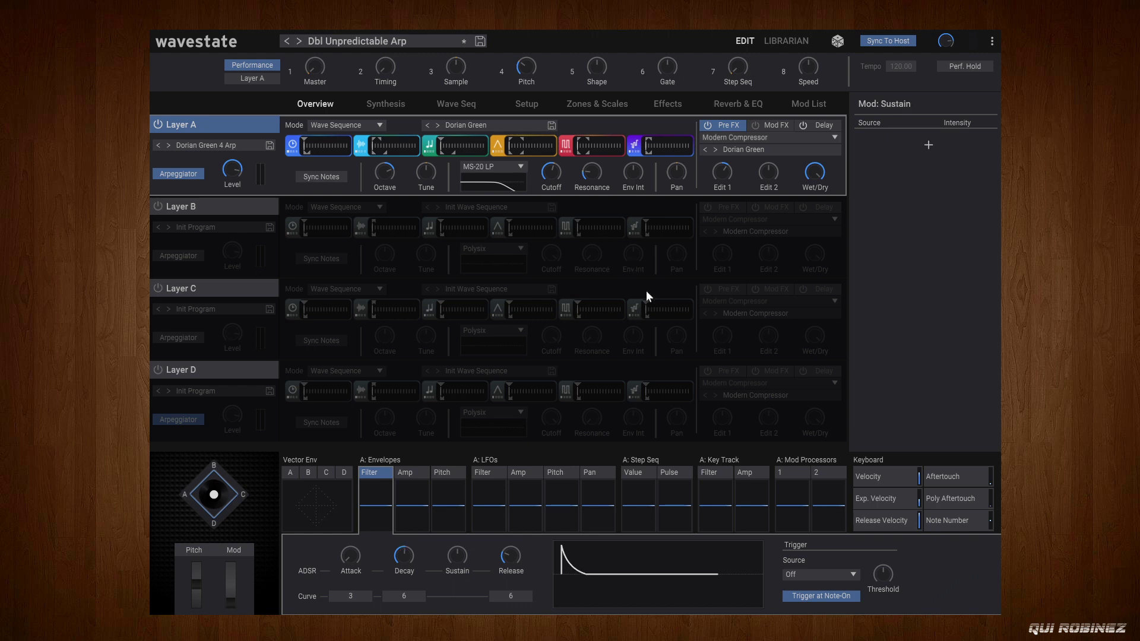
Step: View the settings of Layer A's Filter LFO and its Step Seq Value lane
click(486, 472)
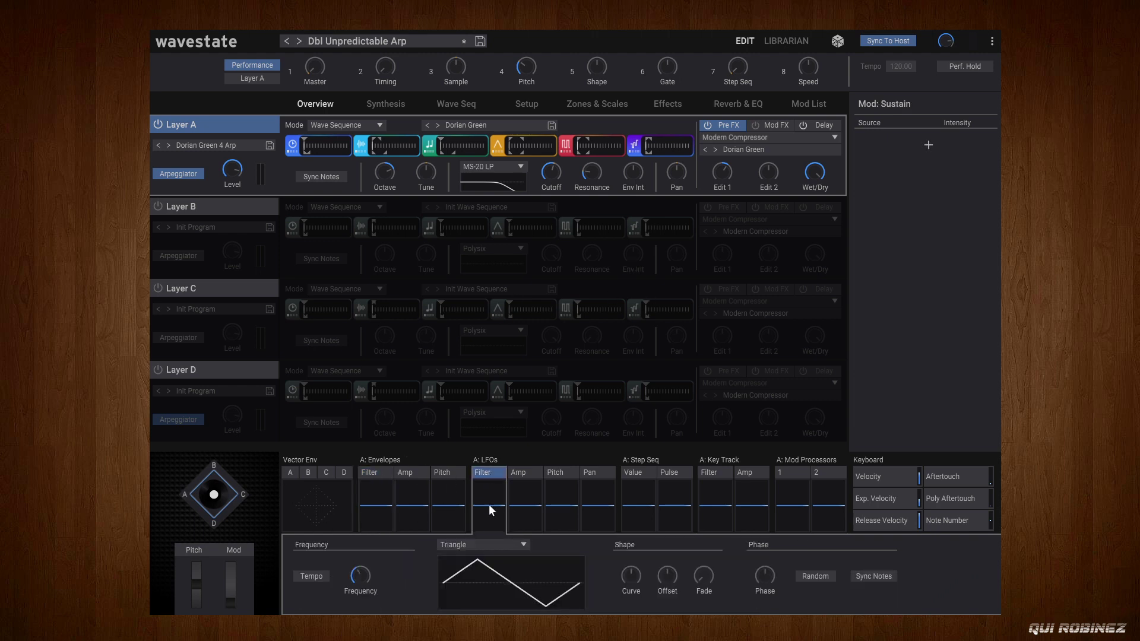
click(634, 473)
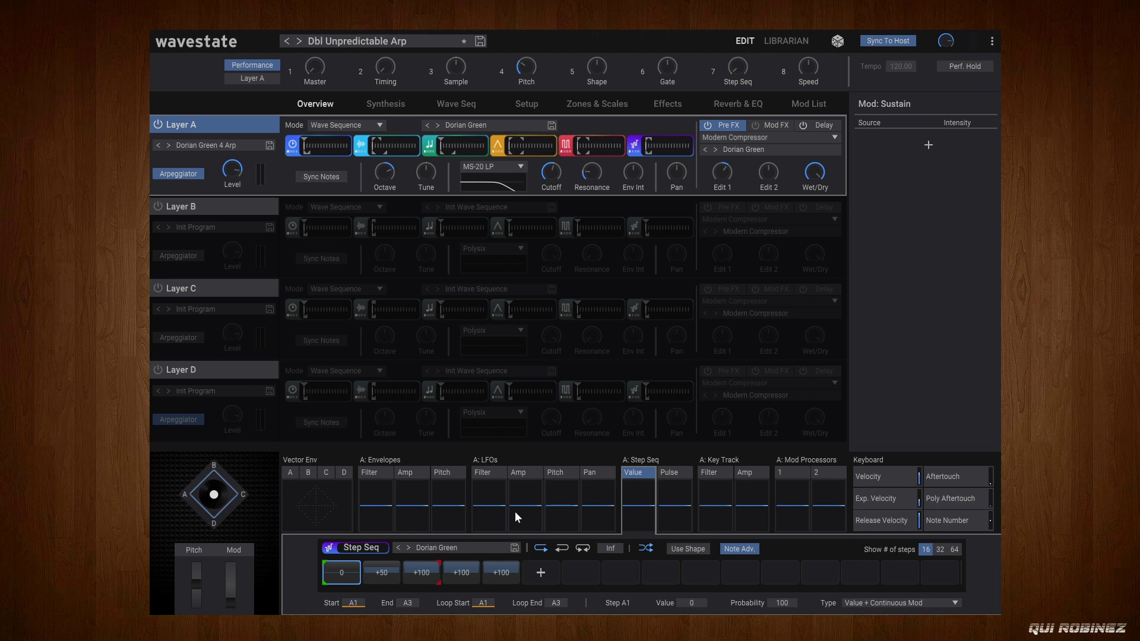
click(490, 473)
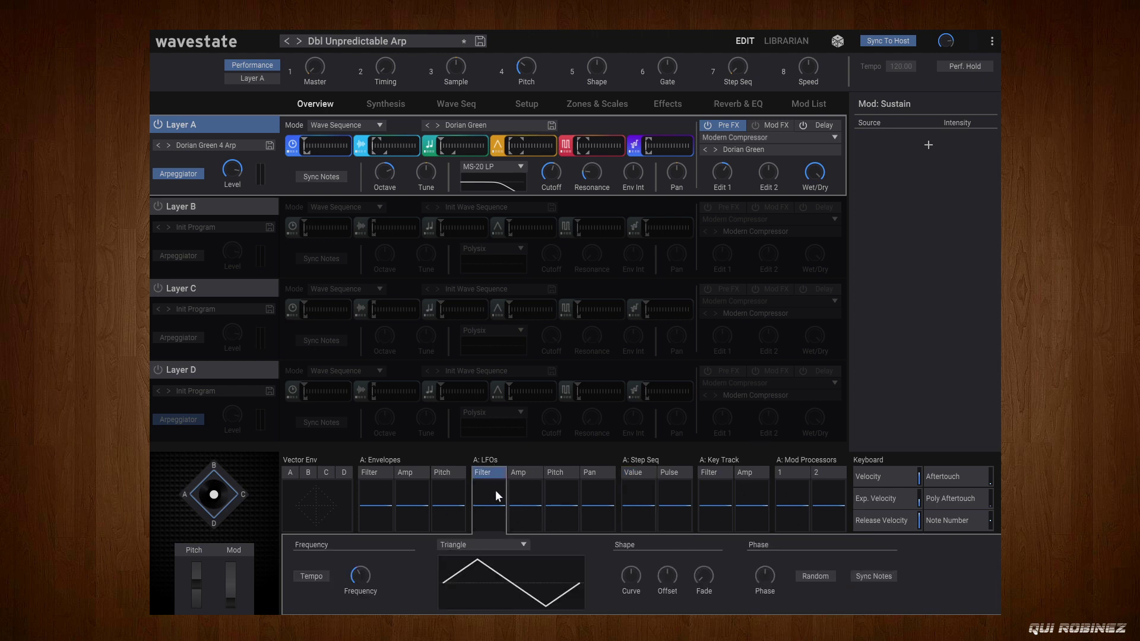
Step: Try the Saw Down, Step Saw Down-4, Square and Random1 (S/H) waveforms on Layer A's Filter LFO
click(512, 546)
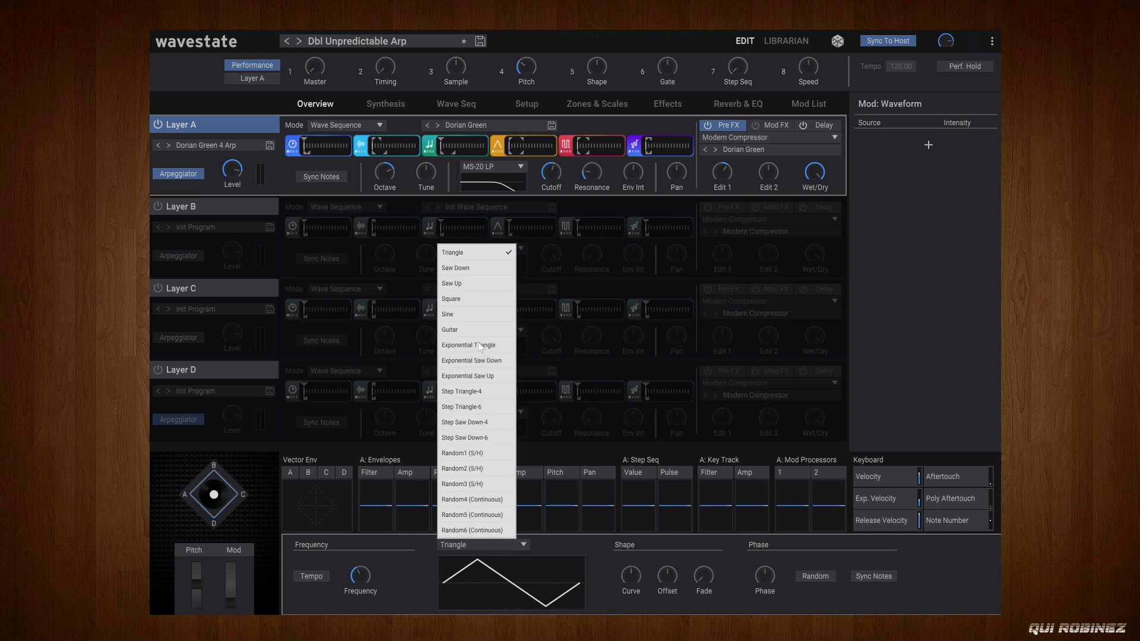
click(480, 270)
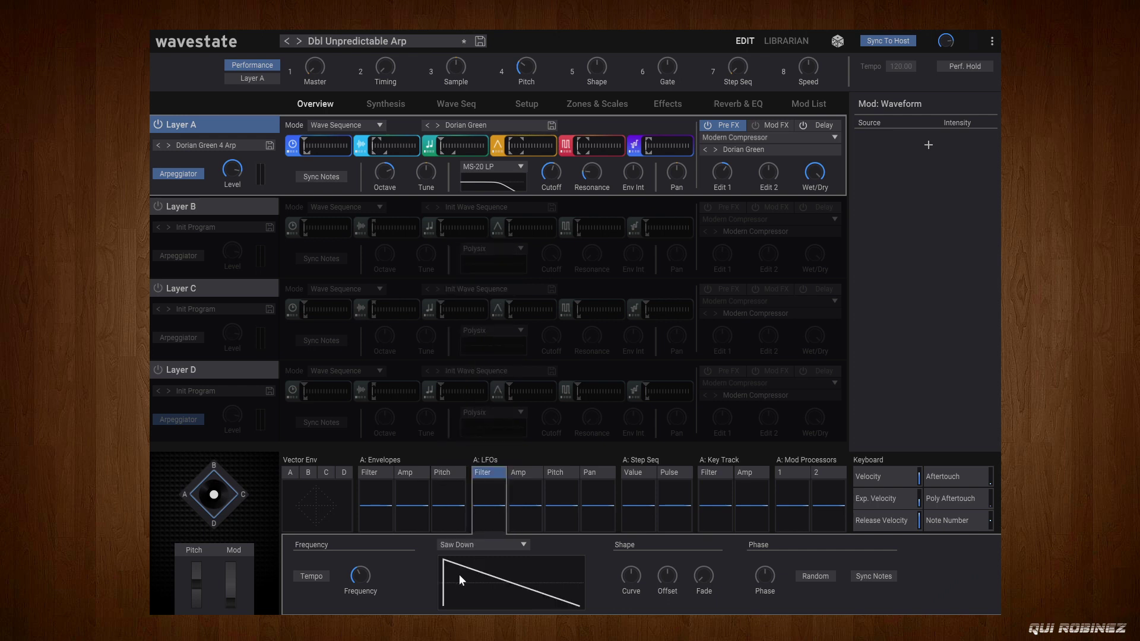
click(474, 553)
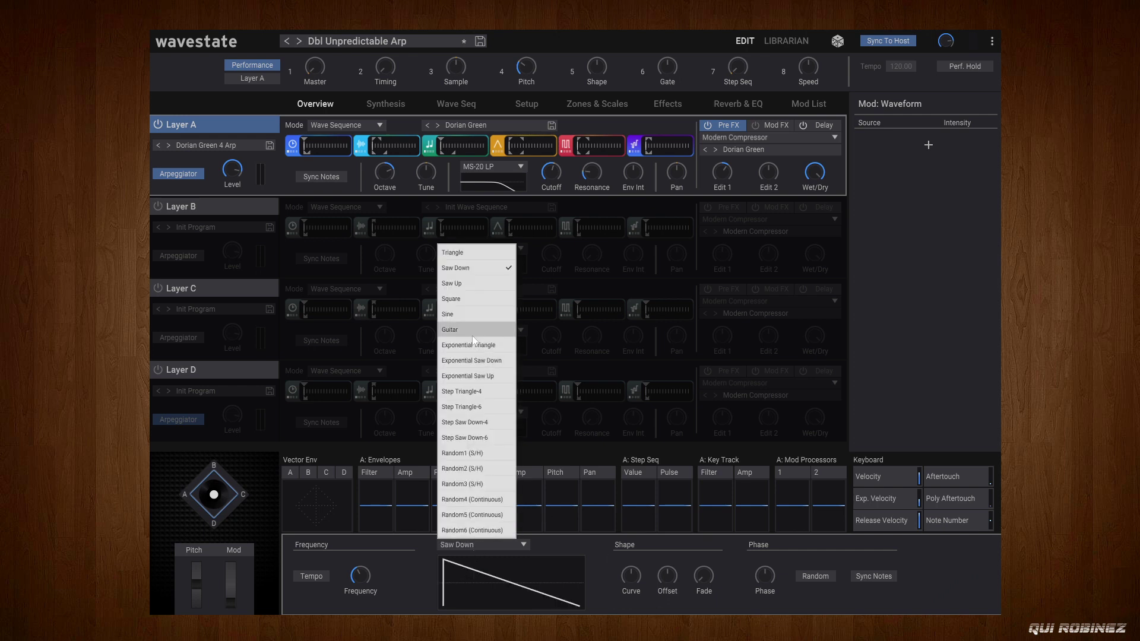
click(490, 422)
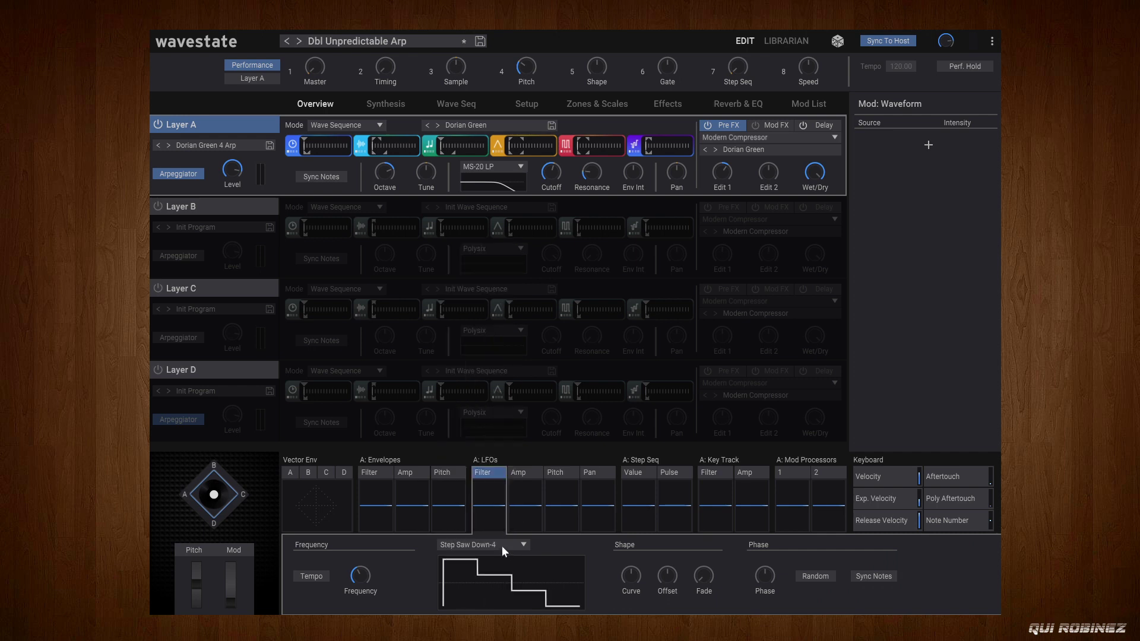
click(502, 545)
click(475, 296)
click(480, 542)
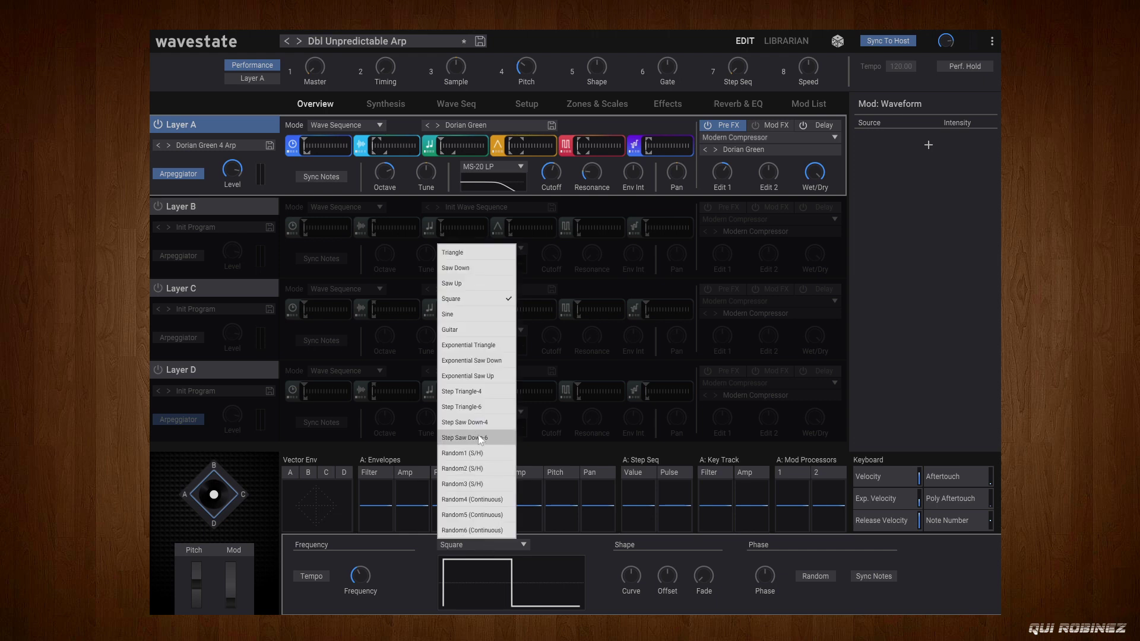
click(492, 454)
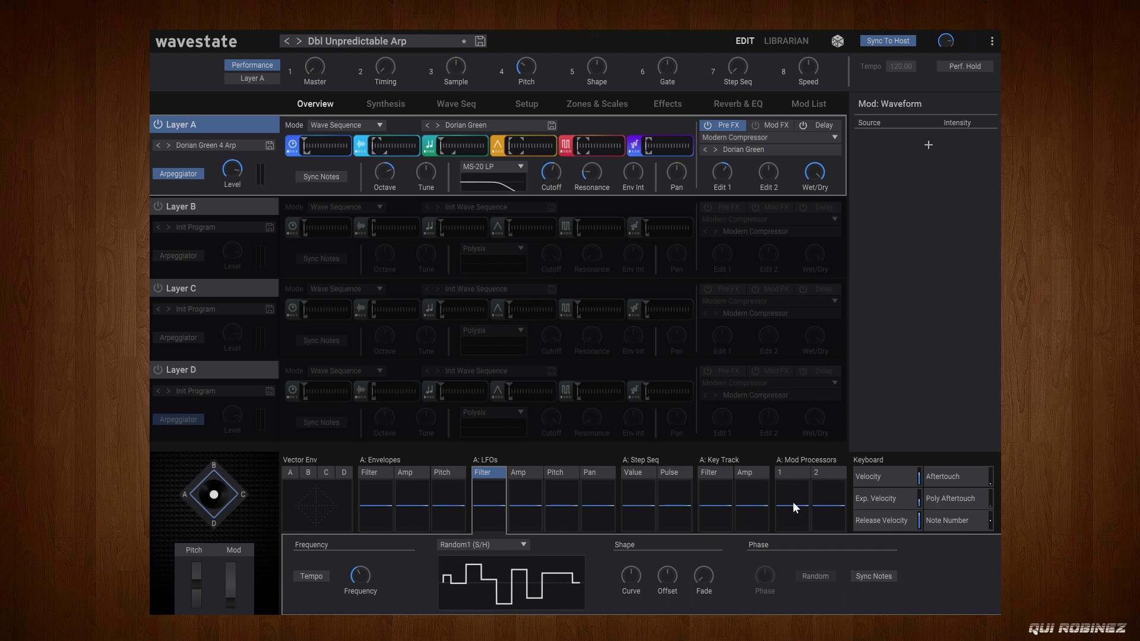
Step: Set the type of Layer A's Mod Processor 1 to Sum
click(789, 471)
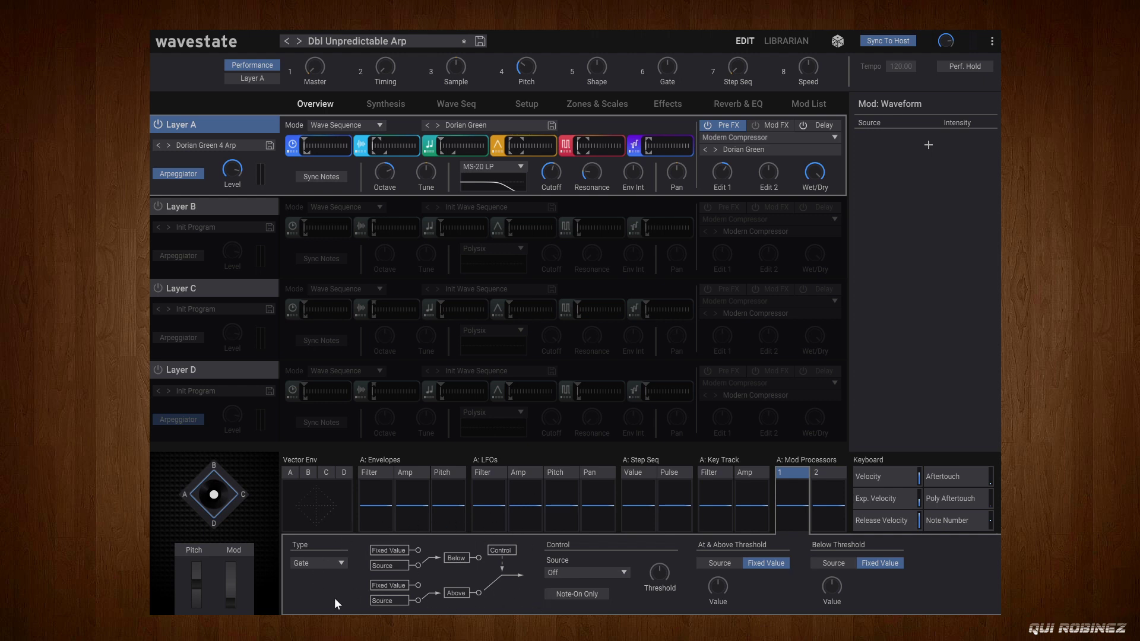
click(319, 562)
click(312, 454)
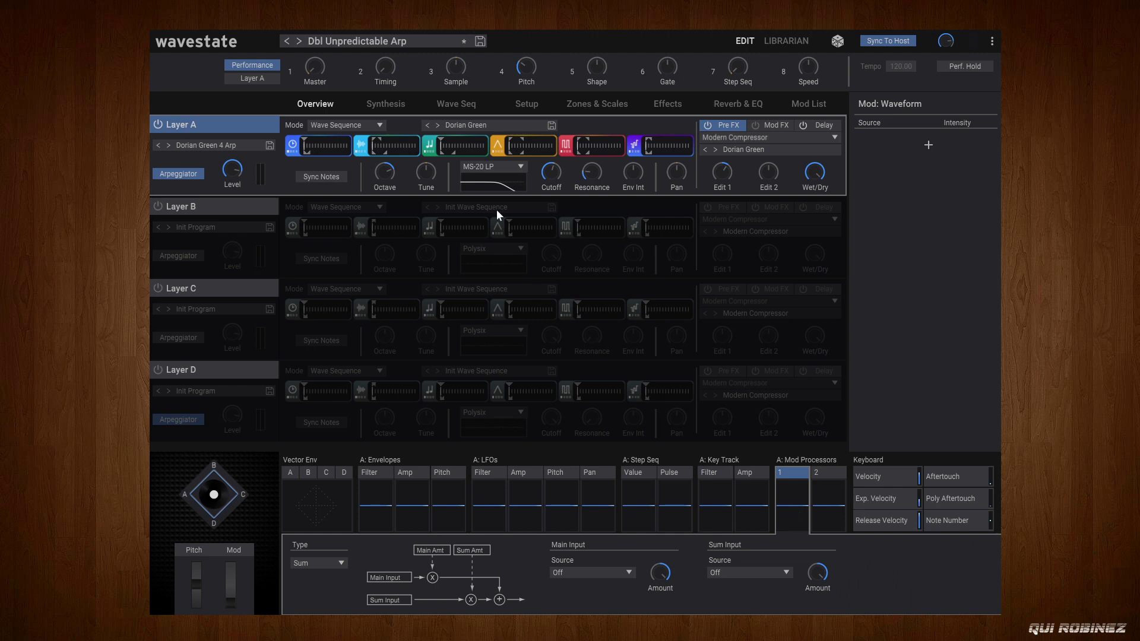
Step: Search the performances for "init" and load Init Performance
click(387, 41)
key(BackSpace)
key(BackSpace)
text(init)
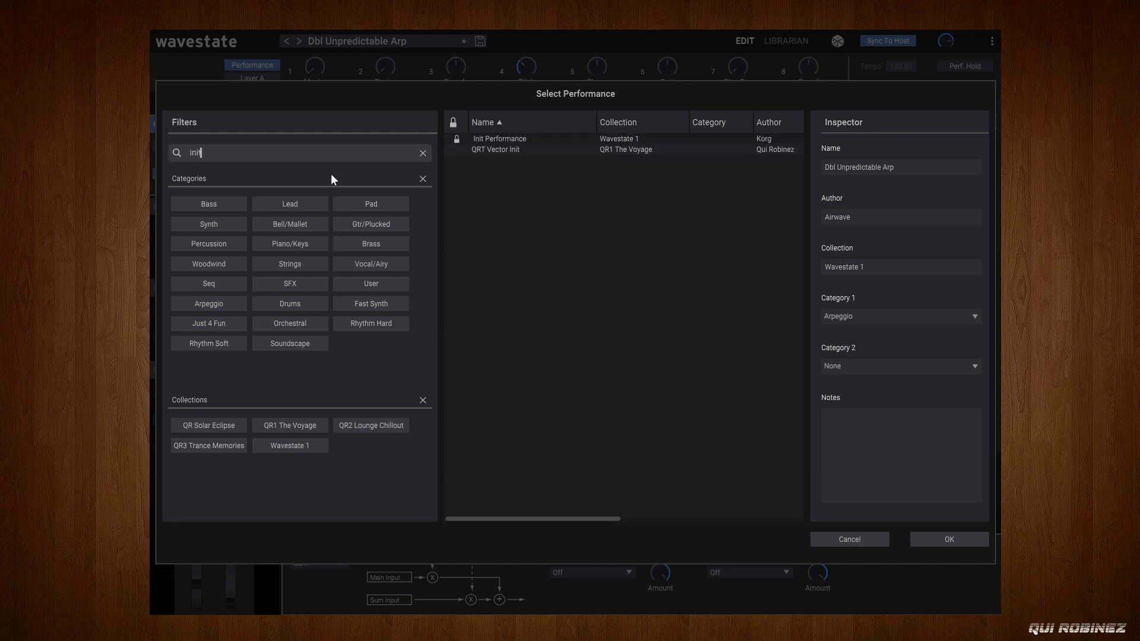
click(506, 143)
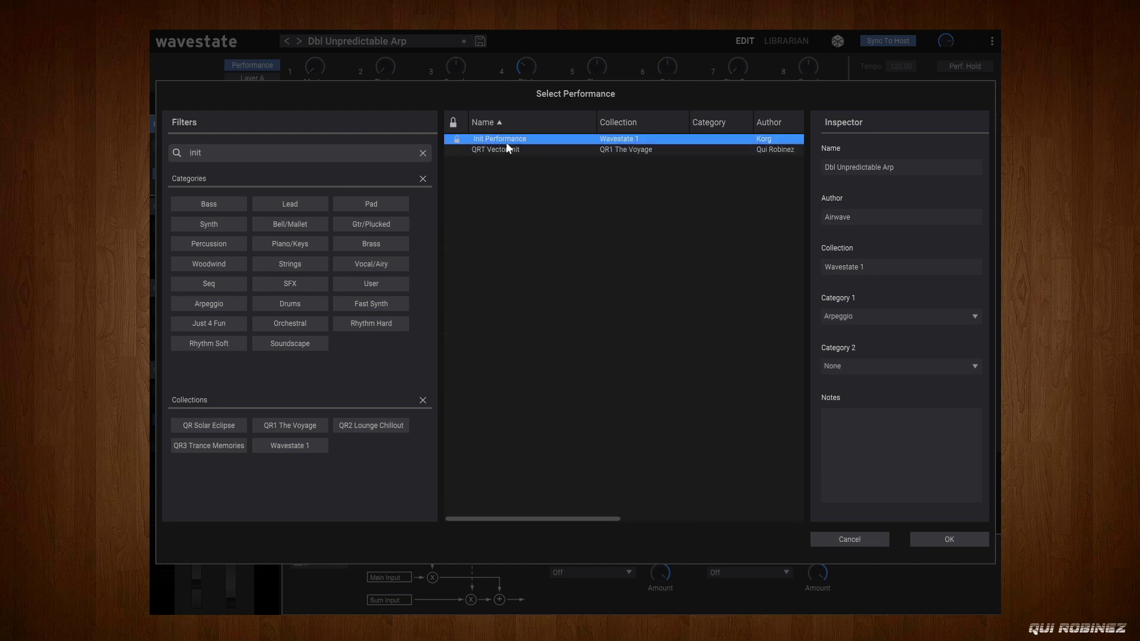
double_click(505, 141)
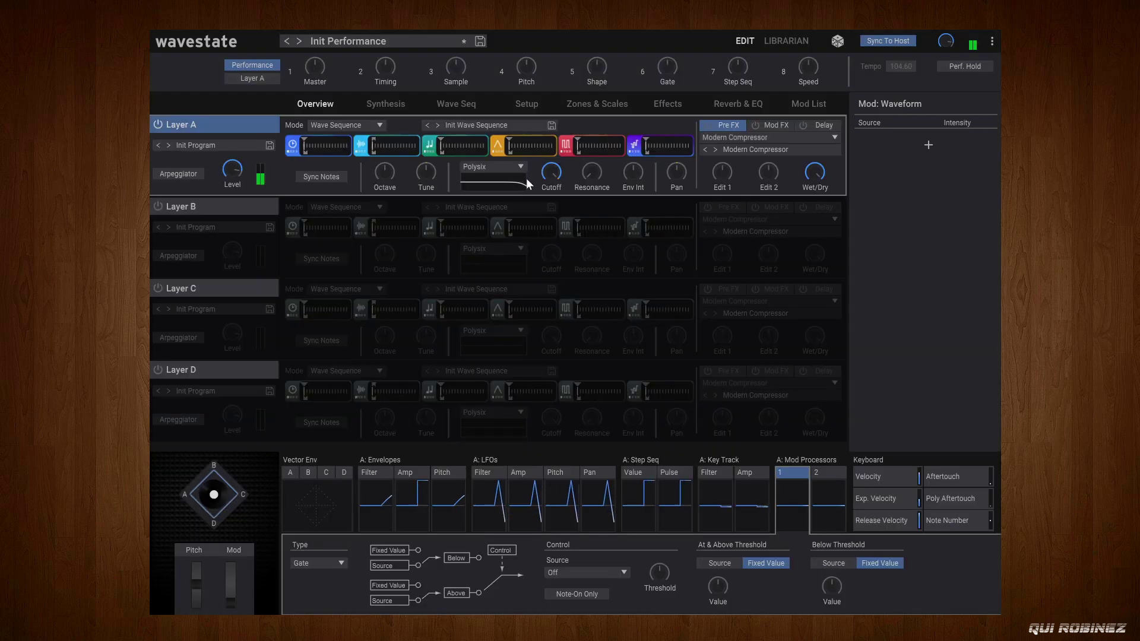
Step: Set the first step of the wave sequence's Timing lane to type Gate
click(396, 99)
click(448, 106)
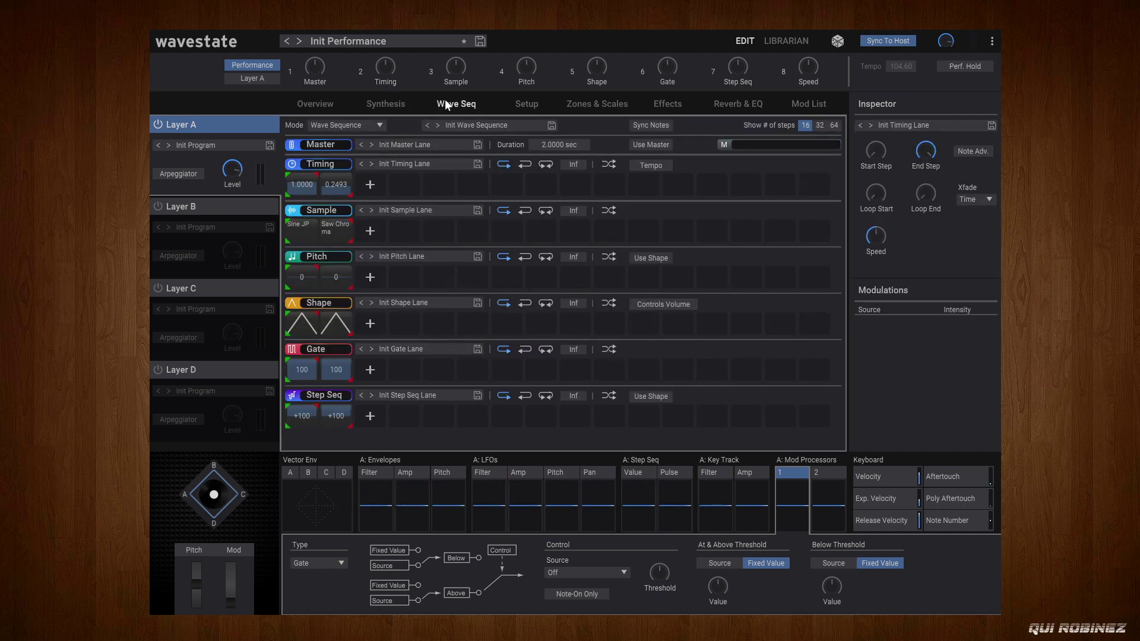
click(310, 189)
click(895, 126)
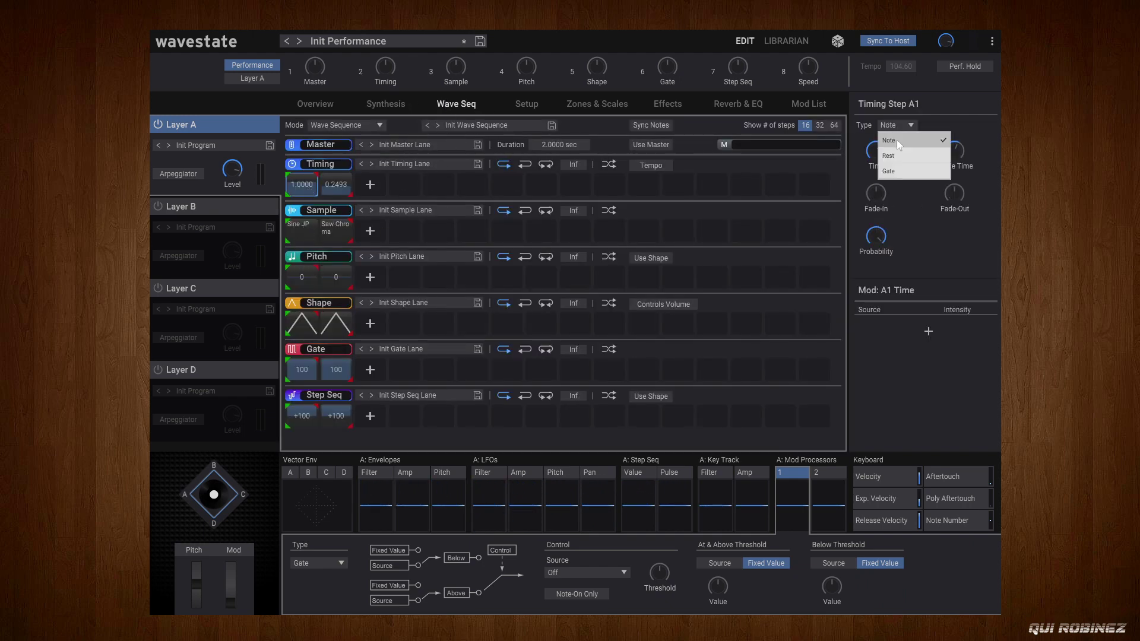
click(897, 155)
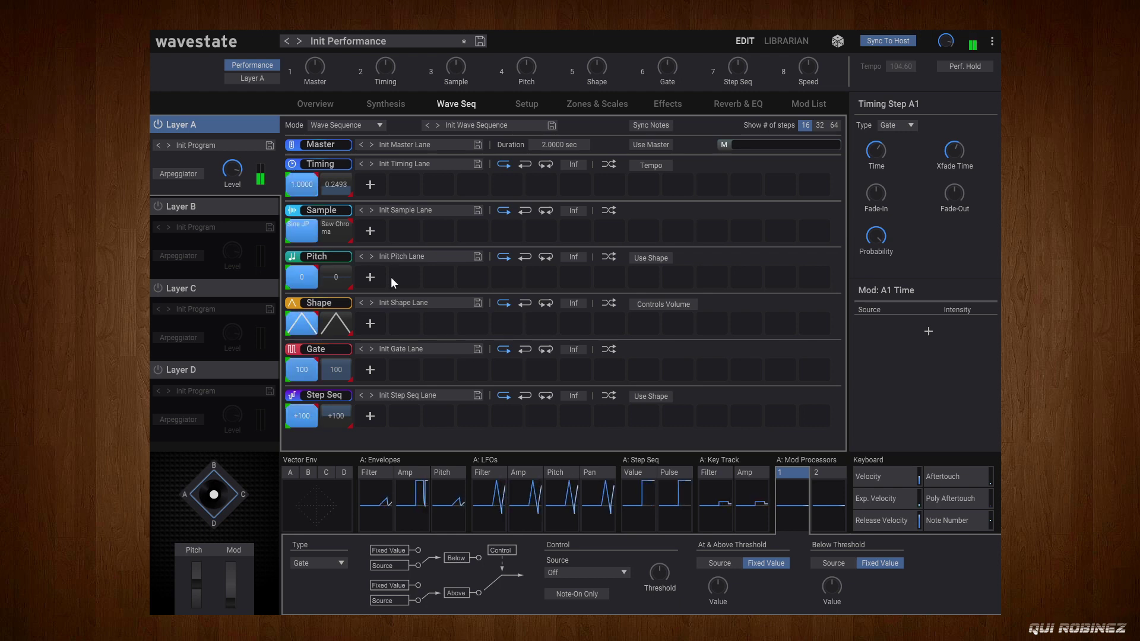
Step: Reduce the attack, sustain and release of Layer A's filter envelope to their minimum on the Synthesis page
click(388, 104)
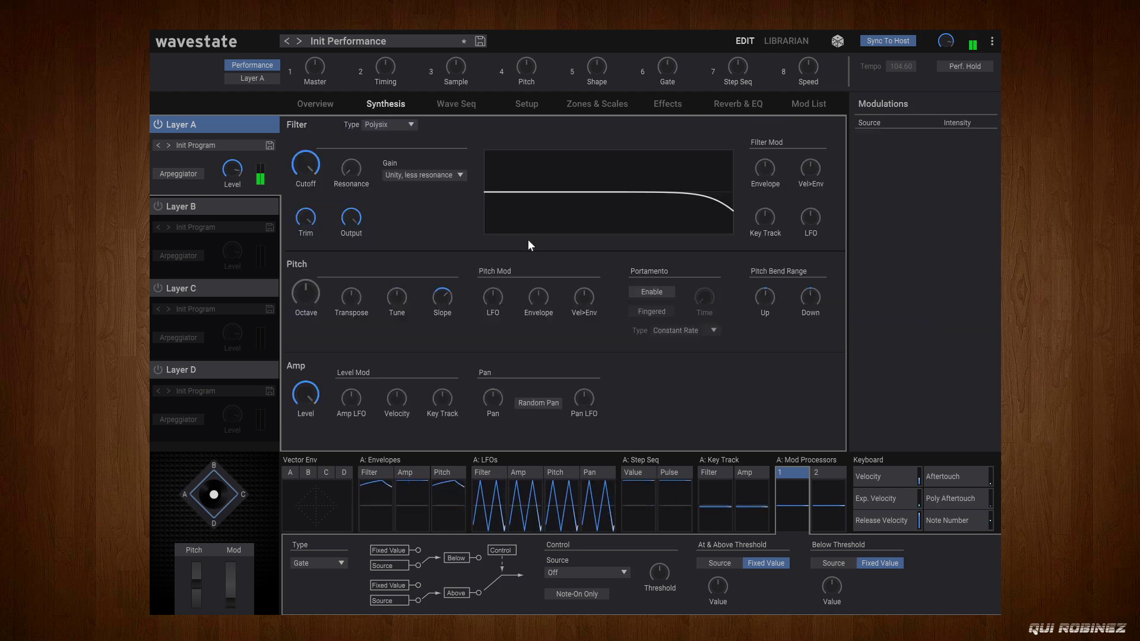
click(367, 473)
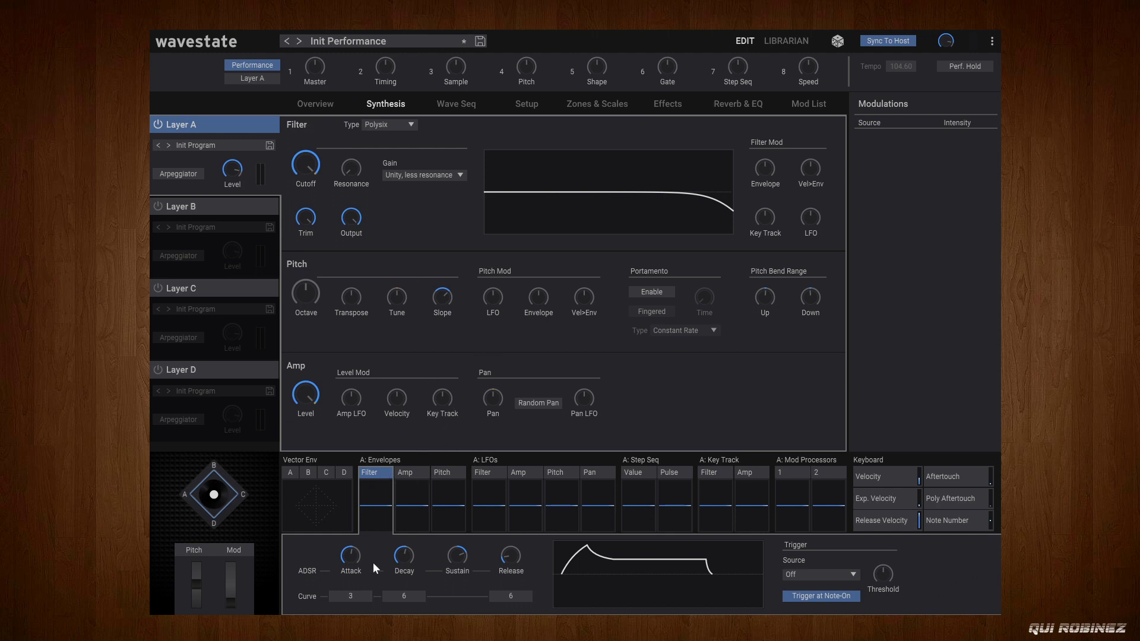
drag(357, 557, 320, 606)
click(405, 553)
drag(457, 555, 455, 573)
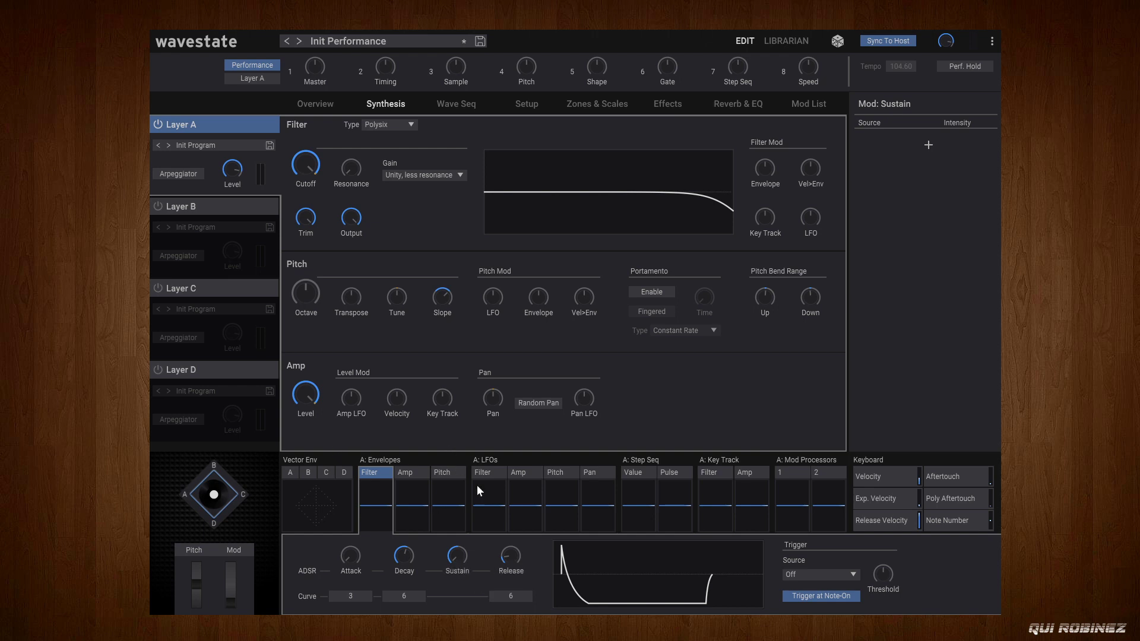
click(512, 560)
Step: Set the filter envelope's attack, decay and release curves to 0 (linear) and lengthen its decay slightly
drag(357, 597, 404, 606)
drag(522, 592, 522, 603)
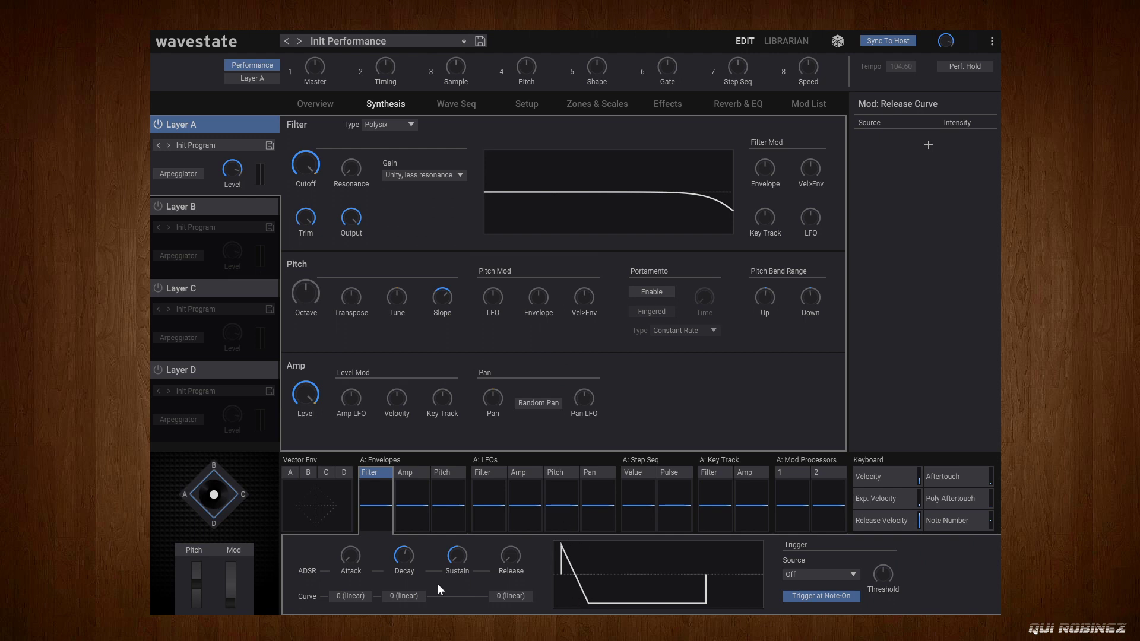
drag(396, 561, 403, 556)
Step: Add a modulation to the pitch Tune parameter with Filter Env as its source and an intensity of +20.00
click(397, 298)
click(928, 146)
click(889, 154)
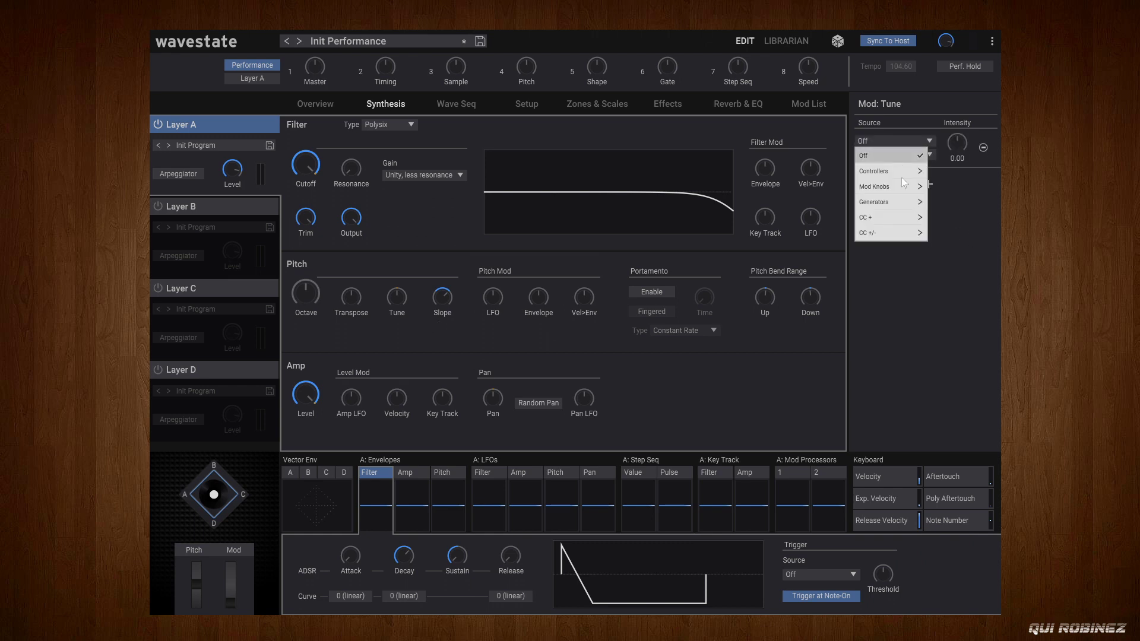
mouse_move(893, 202)
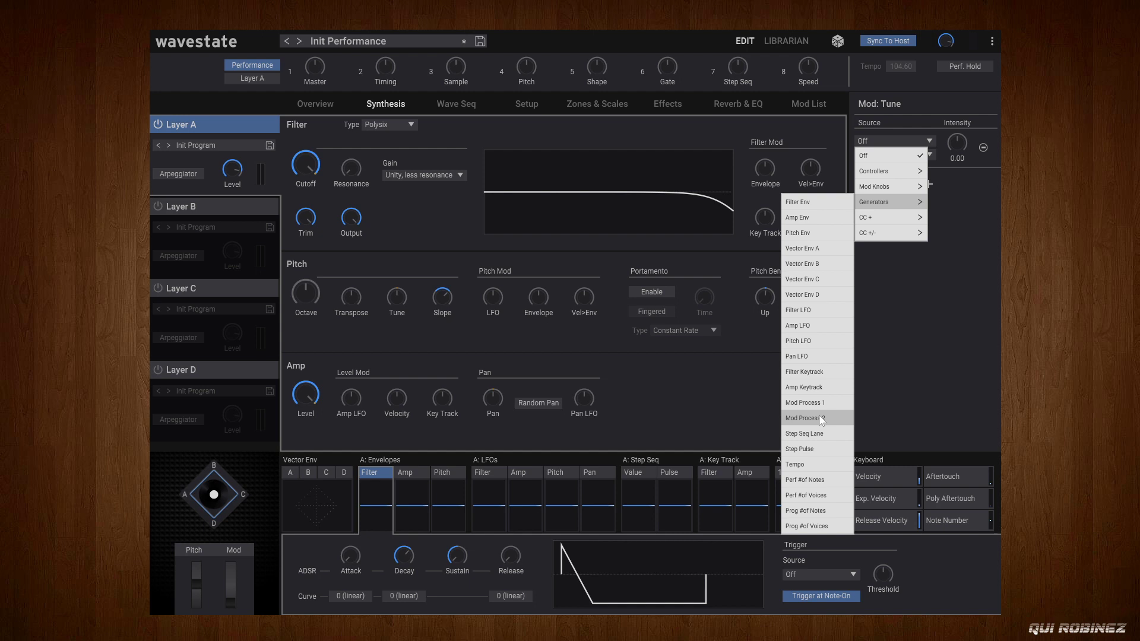
click(809, 201)
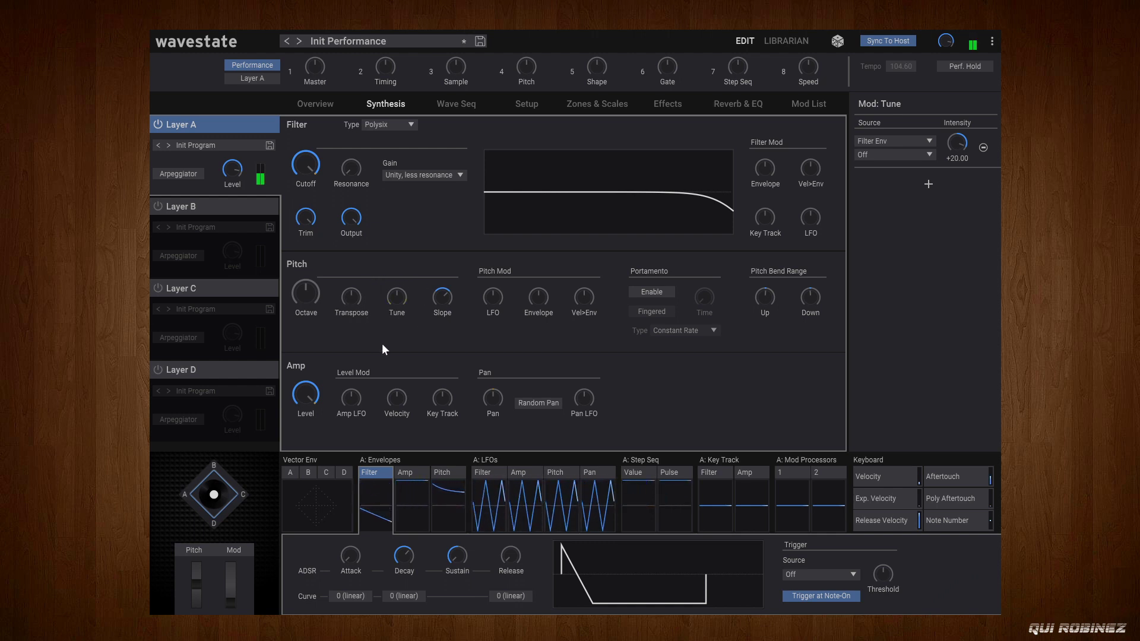
Step: View the master reverb and EQ settings, and return to the Synthesis page
click(744, 106)
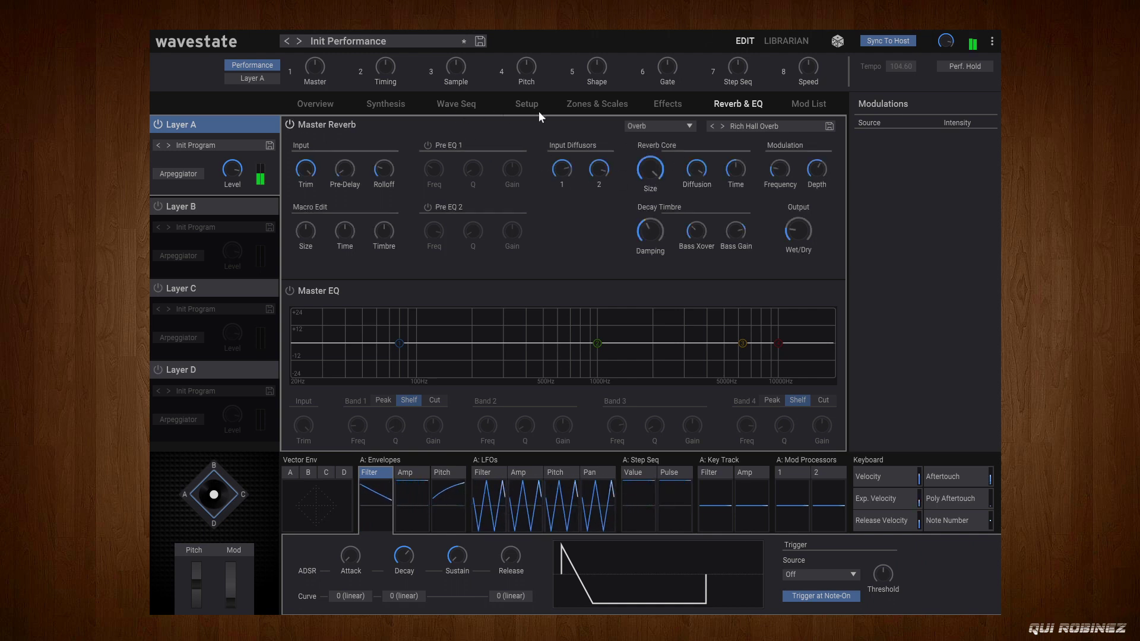
click(386, 105)
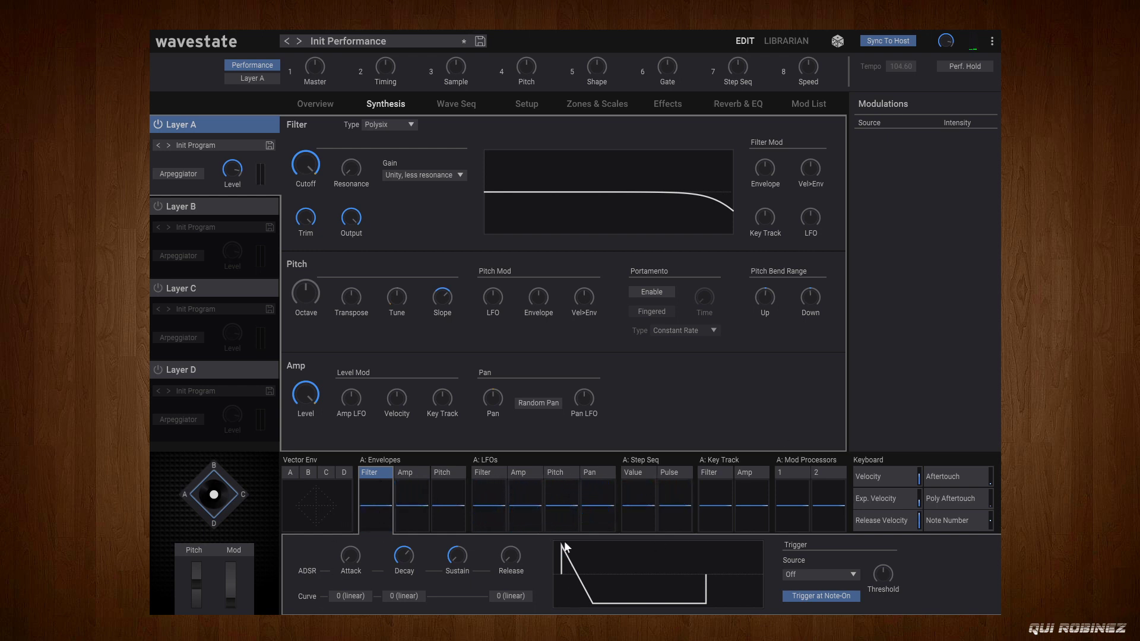
Step: Try longer and shorter decay times on Layer A's filter envelope to compare the pitch sweep
mouse_move(412, 560)
drag(400, 557, 405, 529)
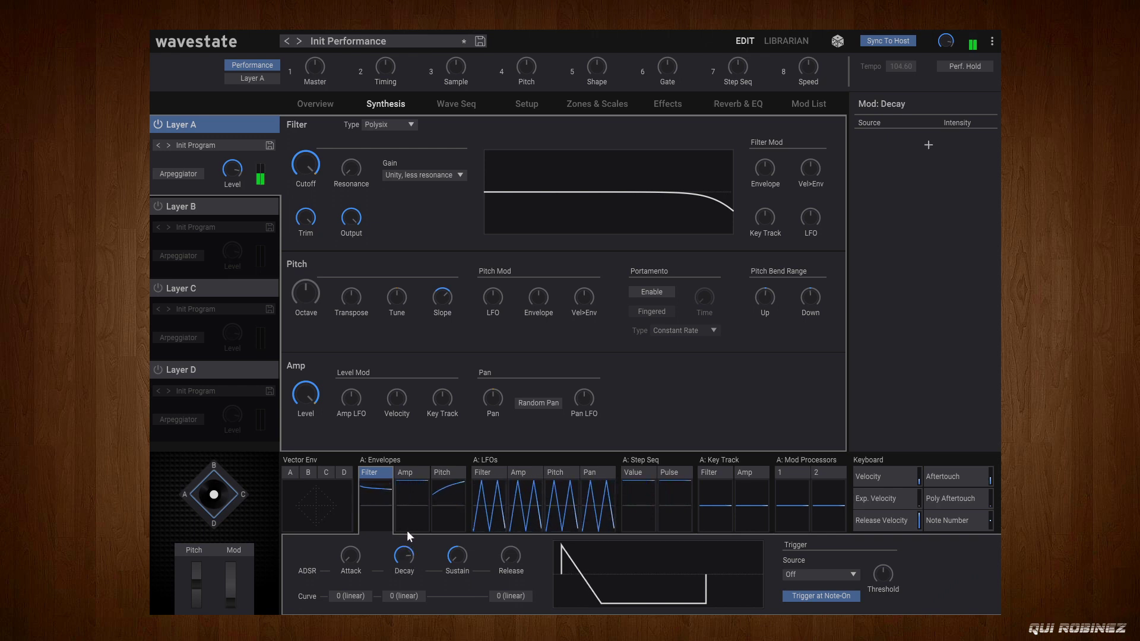
drag(415, 571, 396, 572)
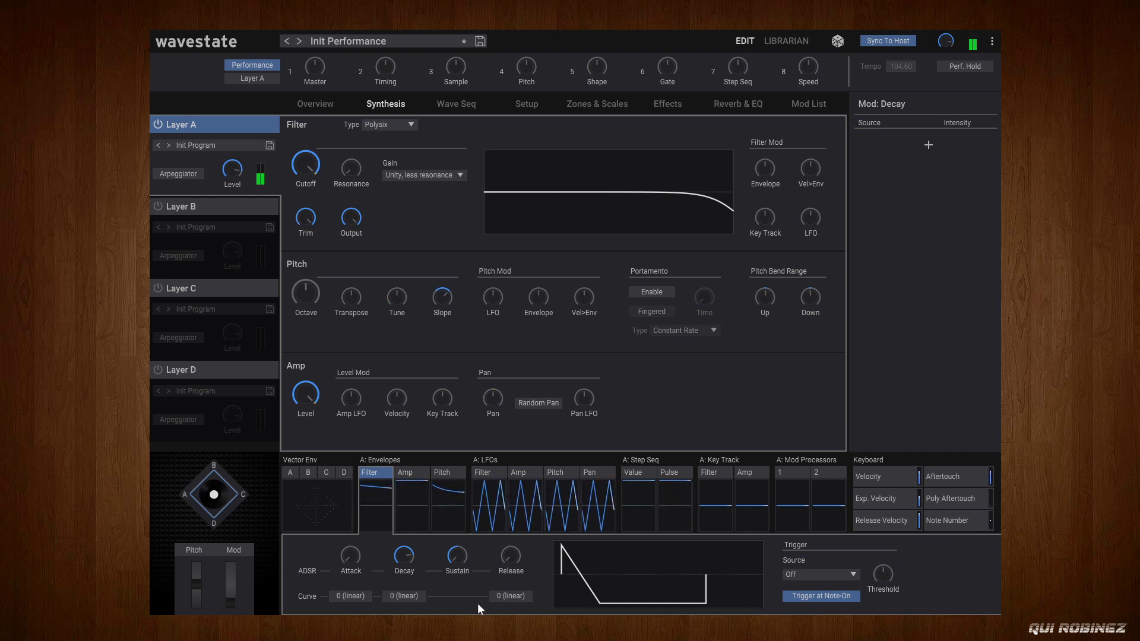
drag(404, 555, 392, 535)
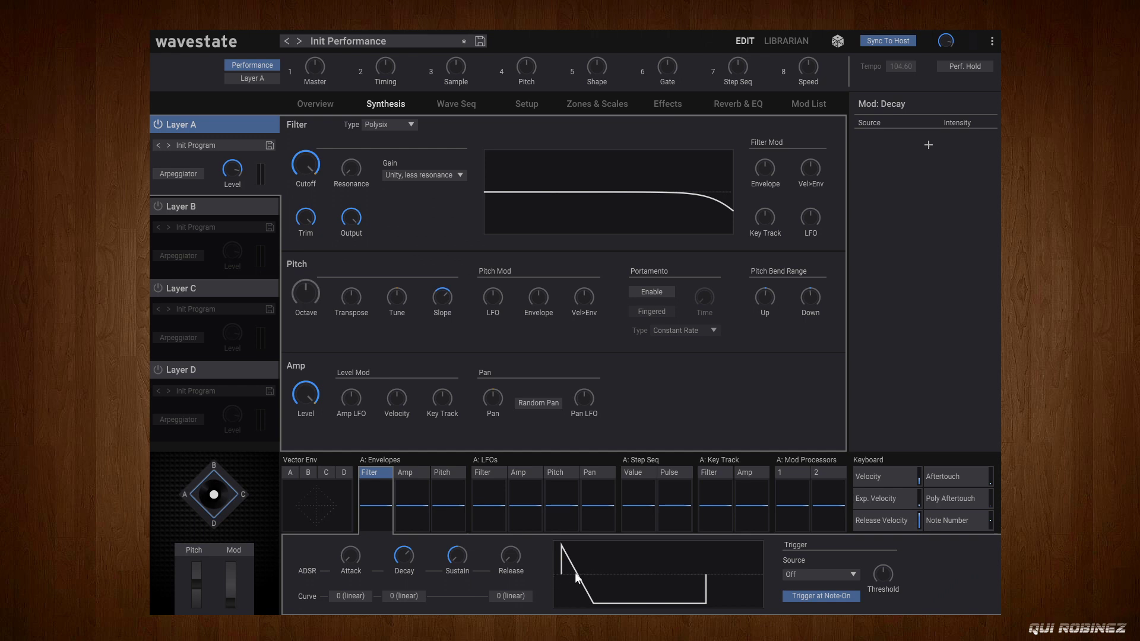
Step: Set the type of Layer A's Mod Processor 1 to Quantize and bring the filter envelope settings back up
mouse_move(358, 310)
click(789, 472)
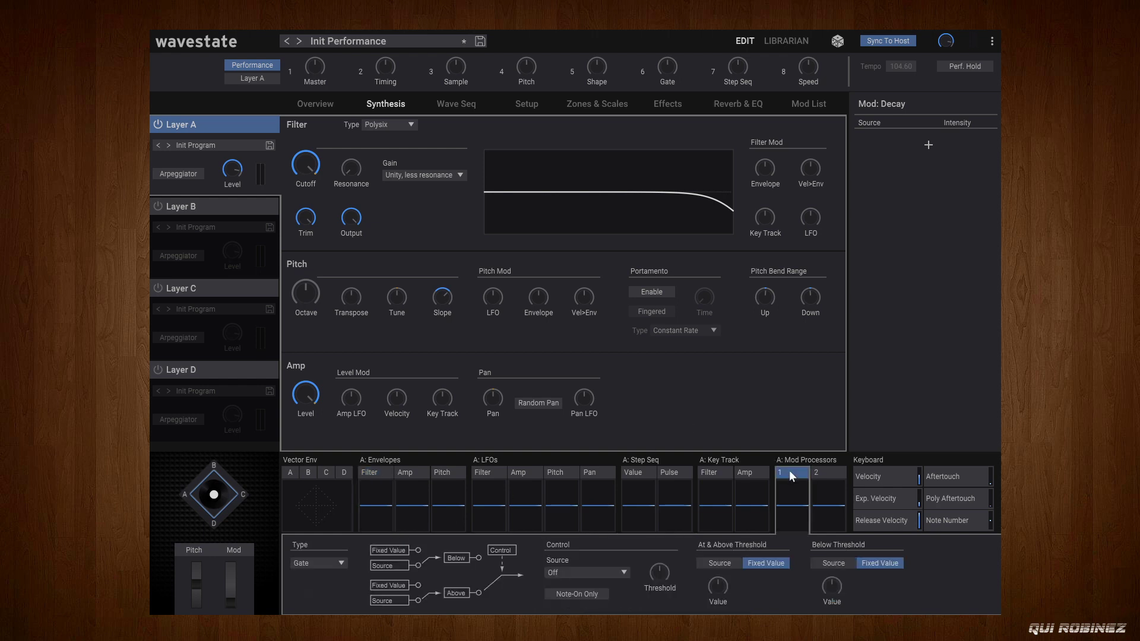
click(313, 560)
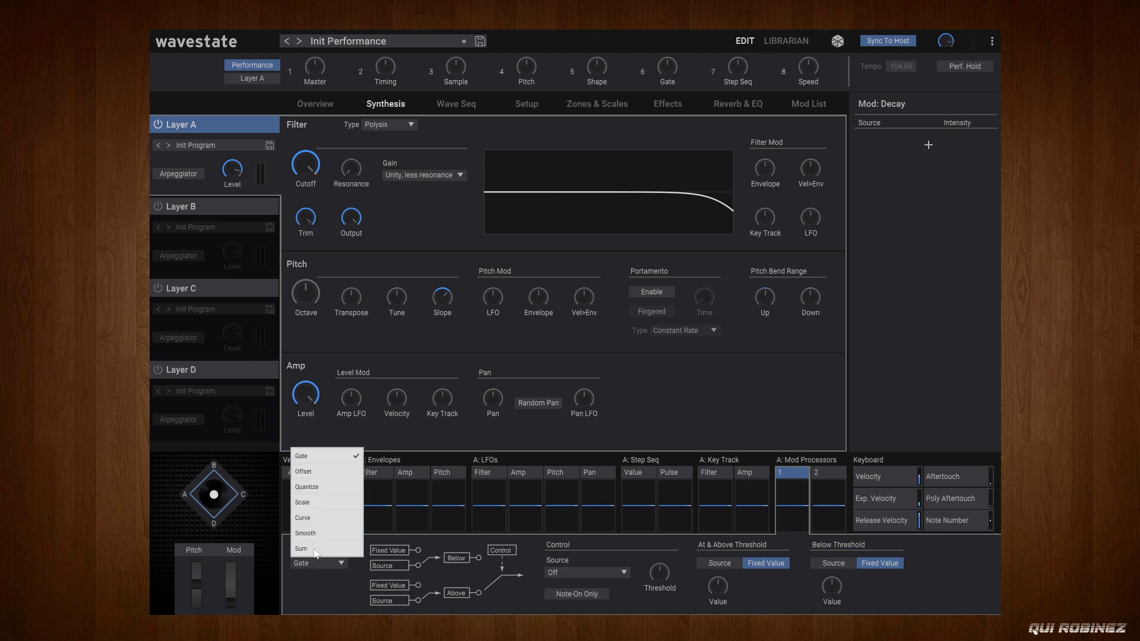
click(326, 487)
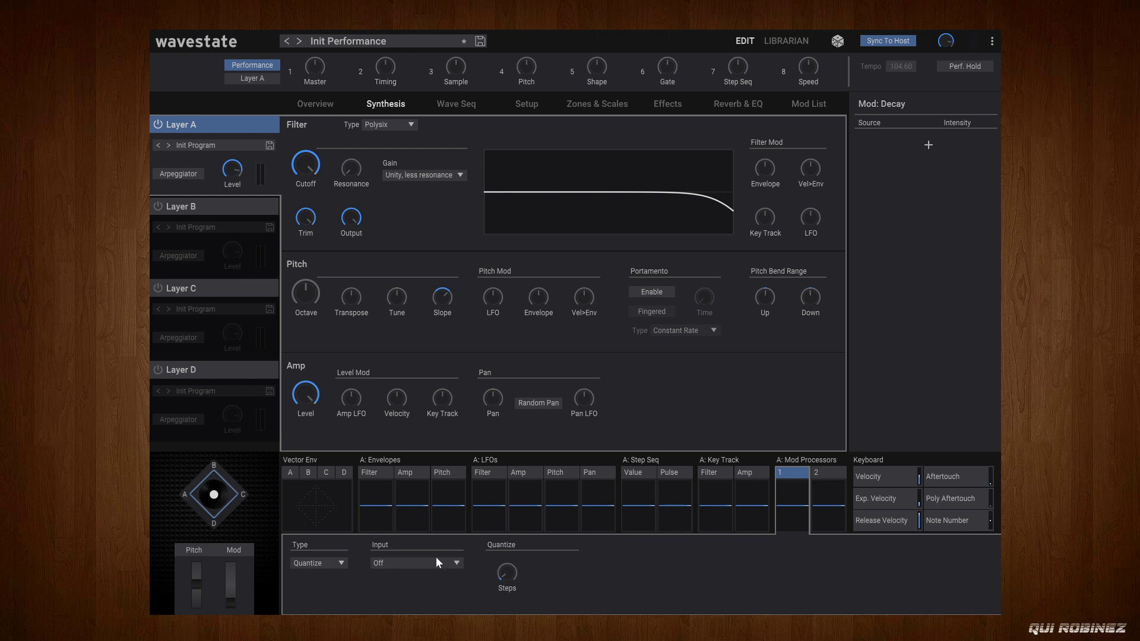
click(375, 472)
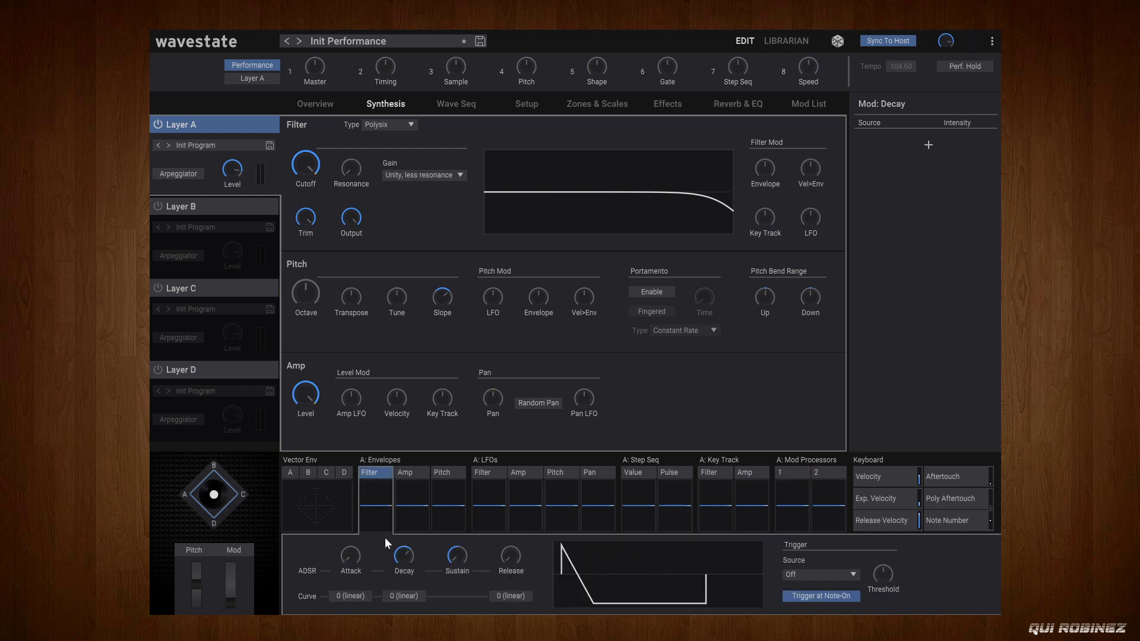
Step: Set the input of Layer A's Mod Processor 1 to Filter Env and raise its quantize steps
click(791, 473)
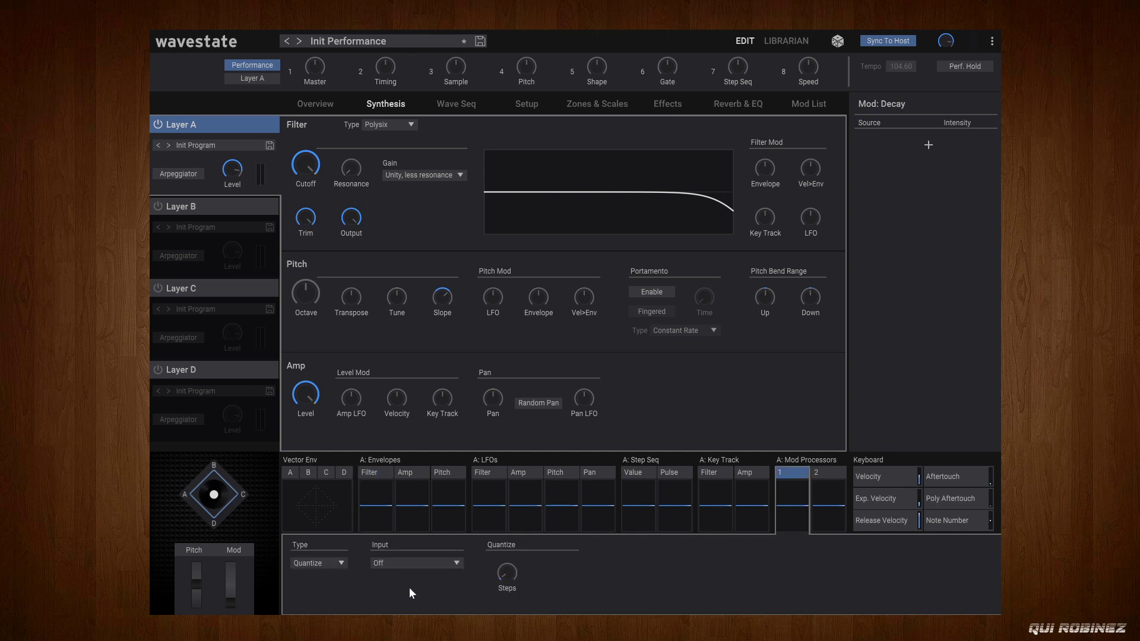
click(414, 566)
mouse_move(431, 519)
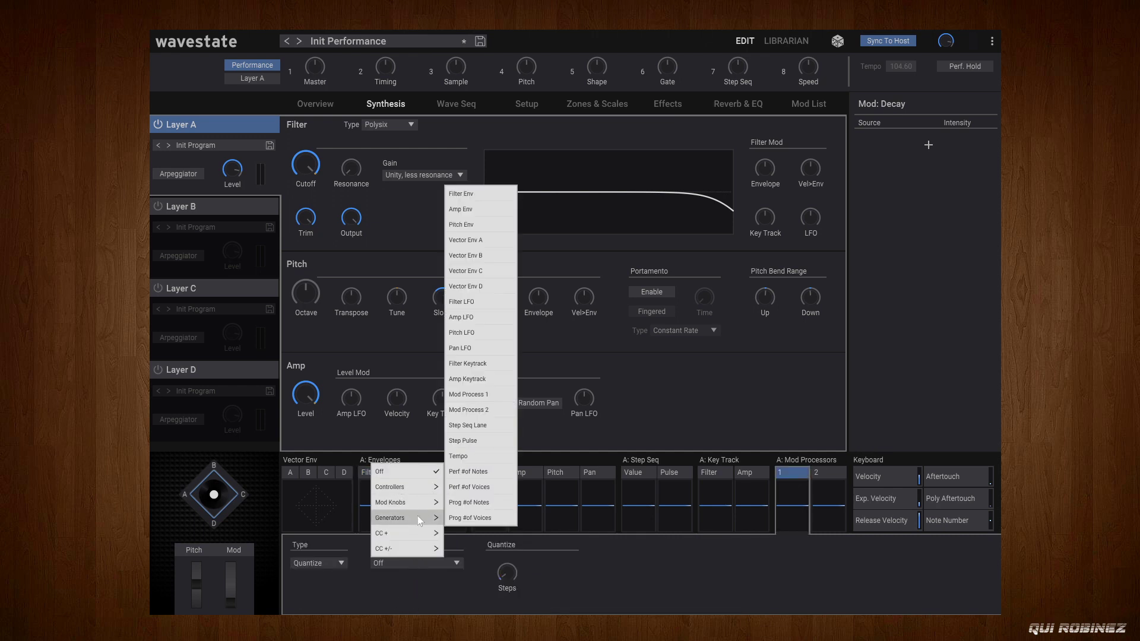
click(490, 193)
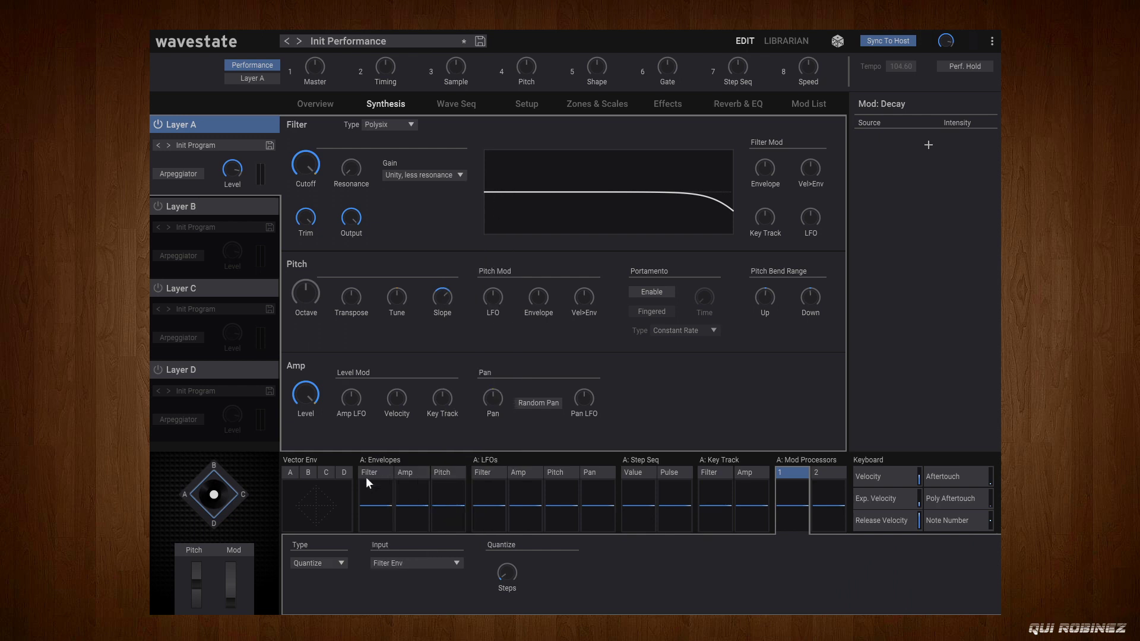
click(378, 471)
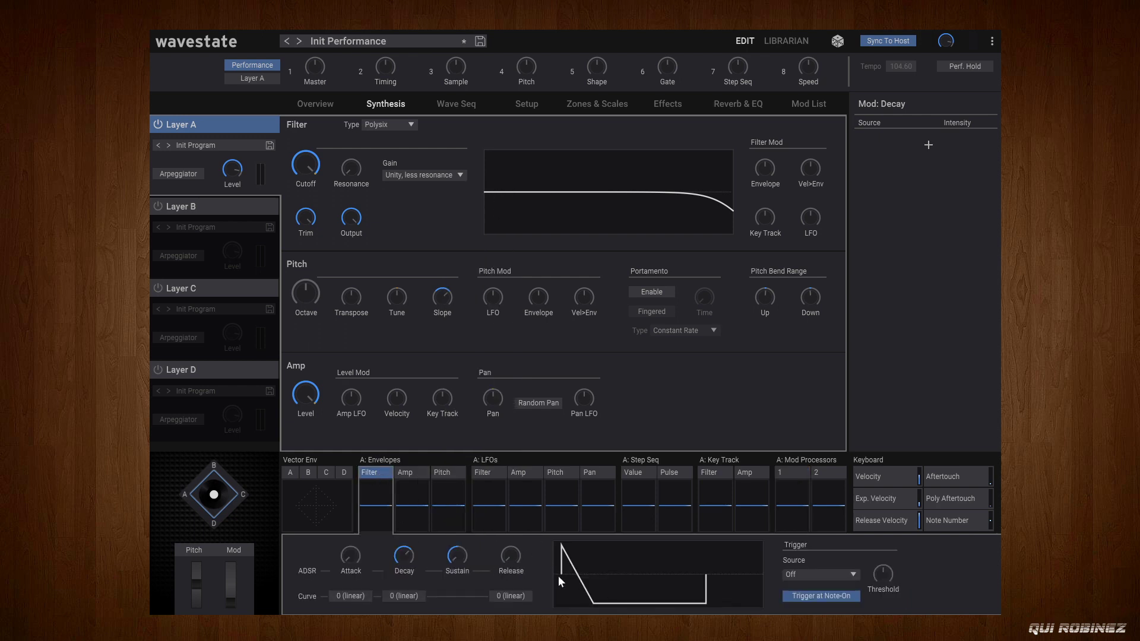
click(785, 473)
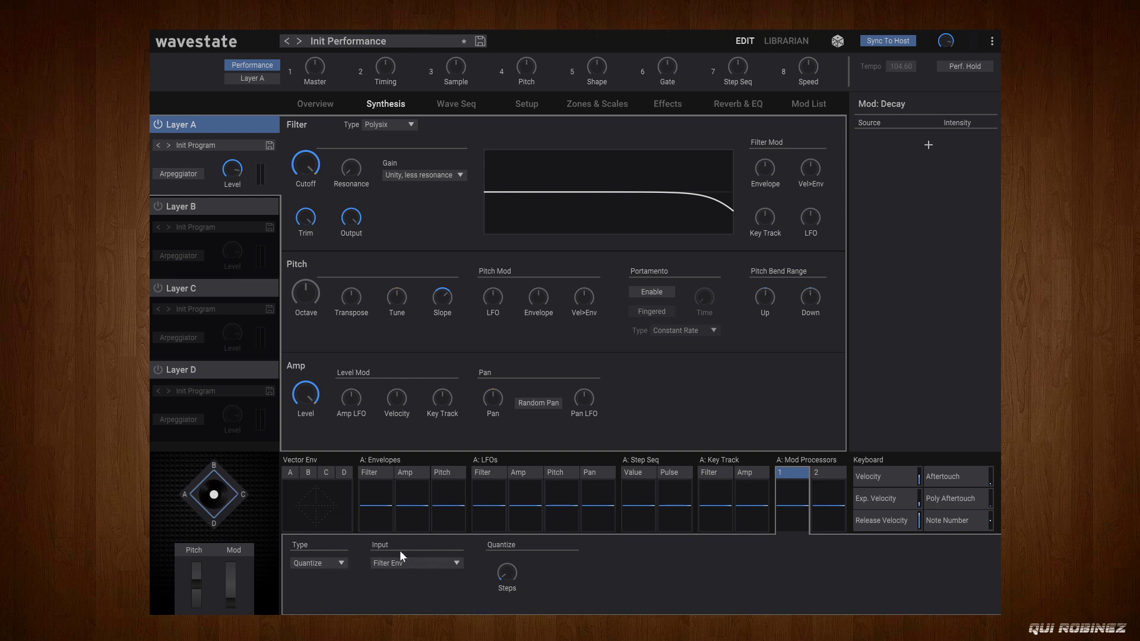
drag(493, 533, 493, 520)
Step: Change the source of the pitch Tune modulation to Mod Process 1 and review the filter envelope feeding the processor
click(397, 296)
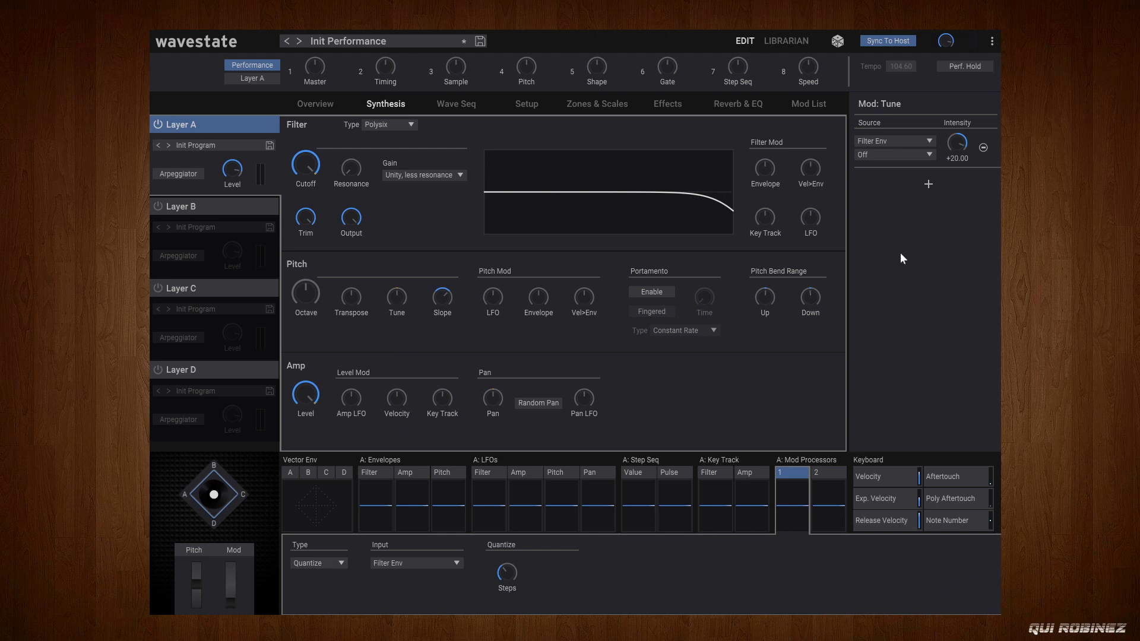
click(907, 141)
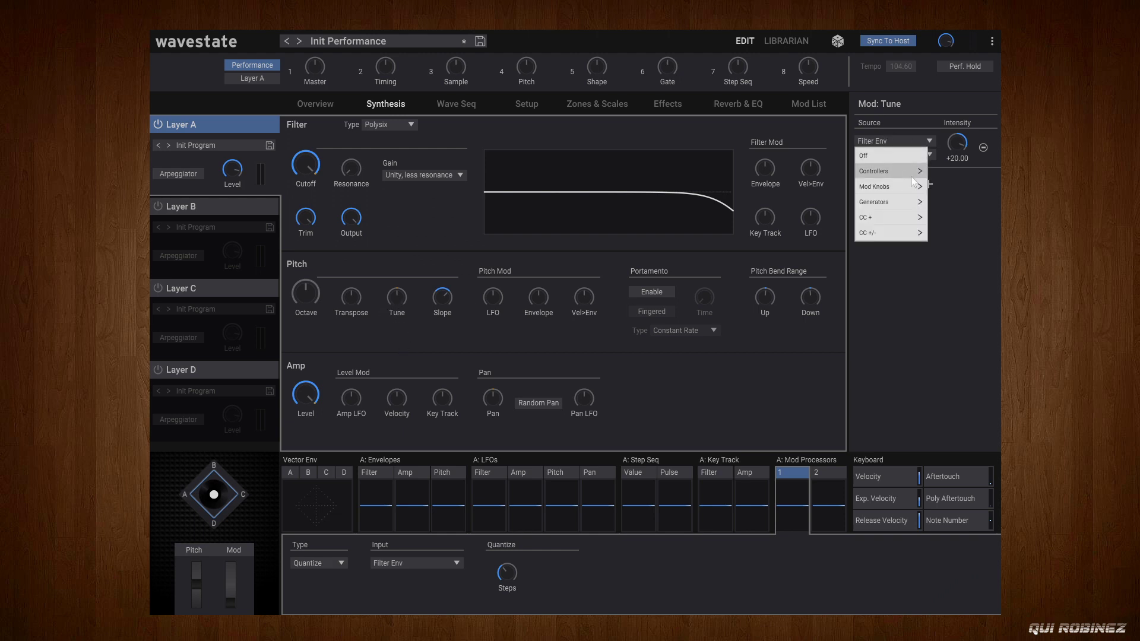
mouse_move(891, 202)
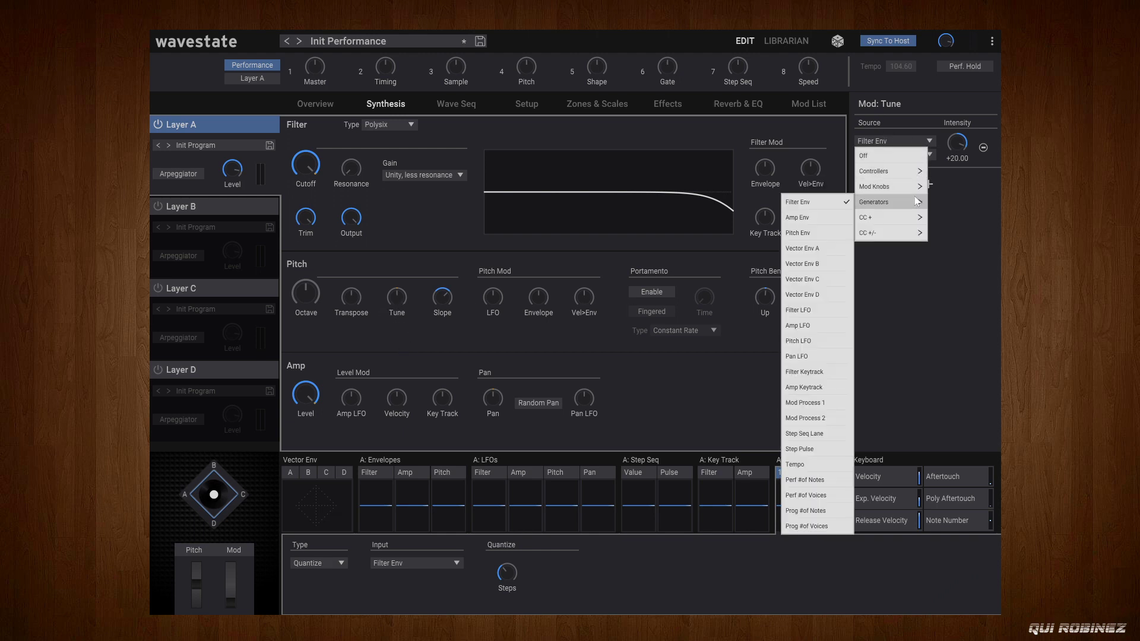
click(835, 403)
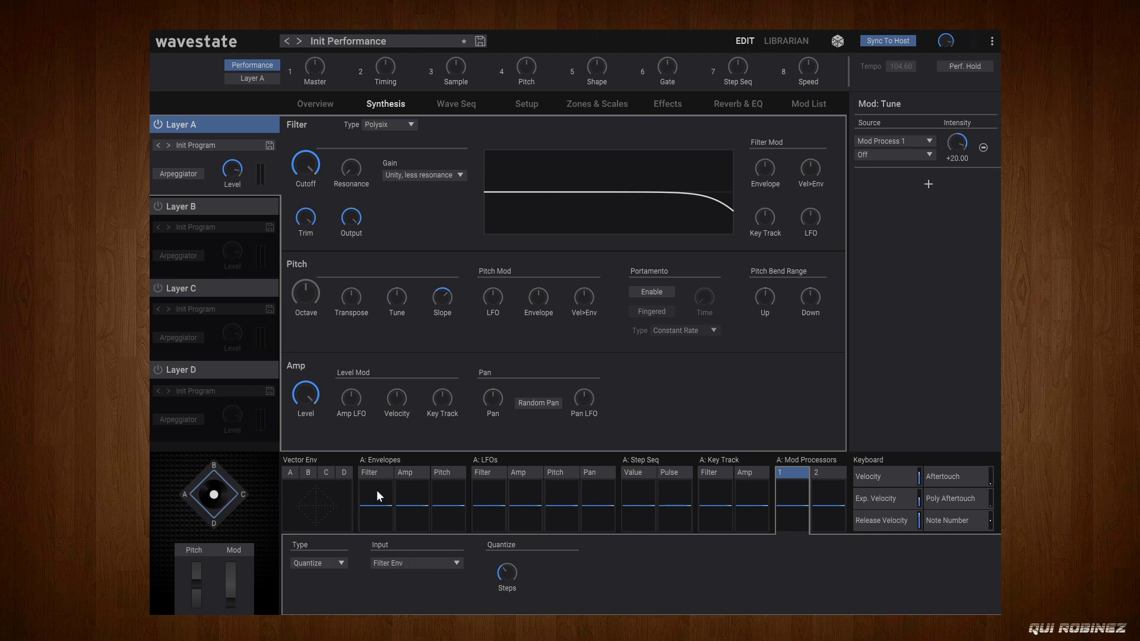
click(374, 472)
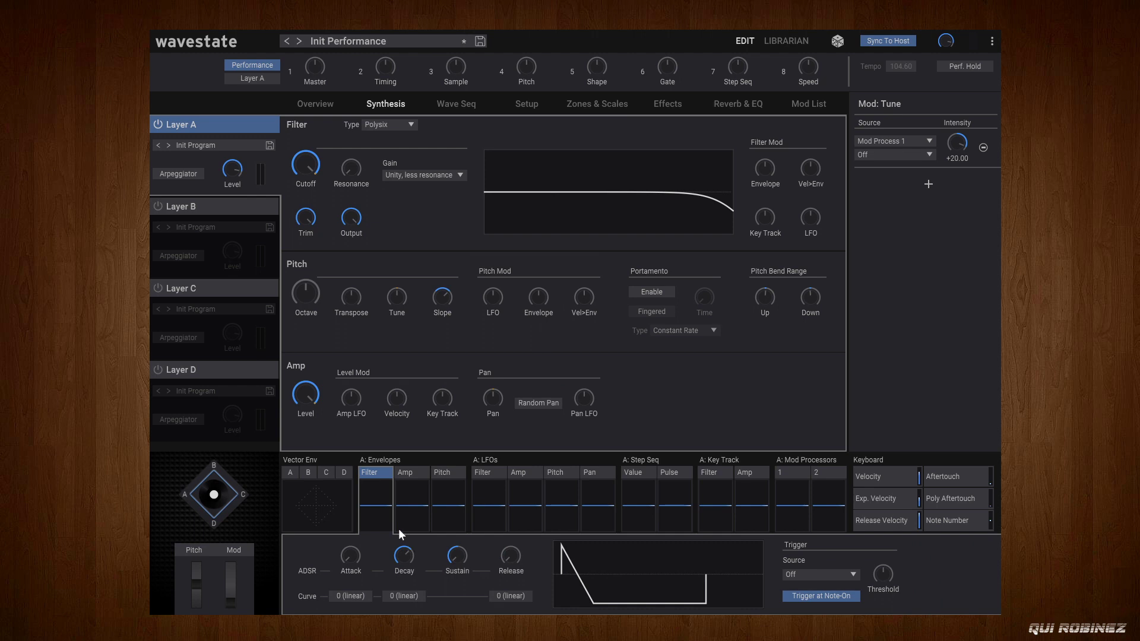
click(796, 472)
click(796, 473)
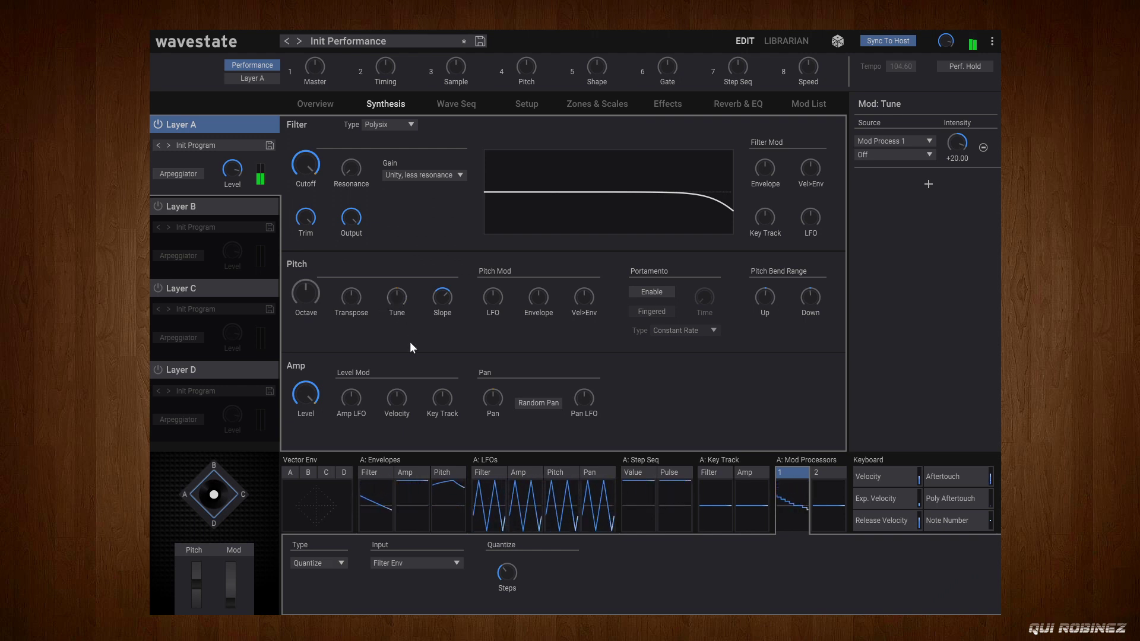
Step: Try shorter and longer decay times on Layer A's filter envelope to compare the stepped pitch sweep
click(369, 473)
drag(405, 553, 412, 585)
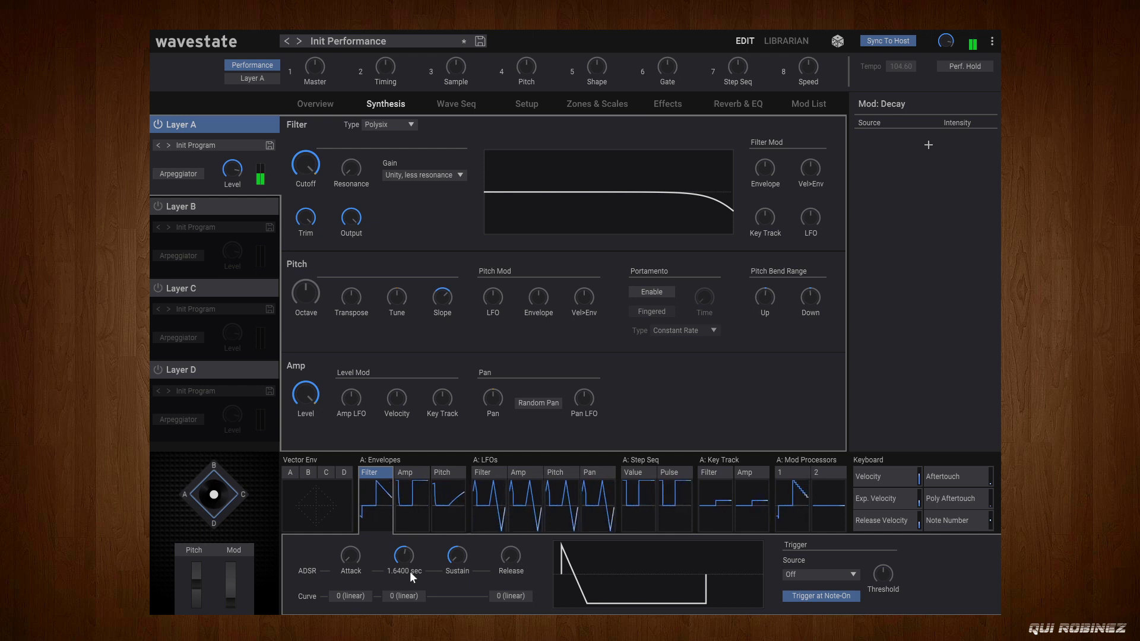
drag(410, 572, 393, 530)
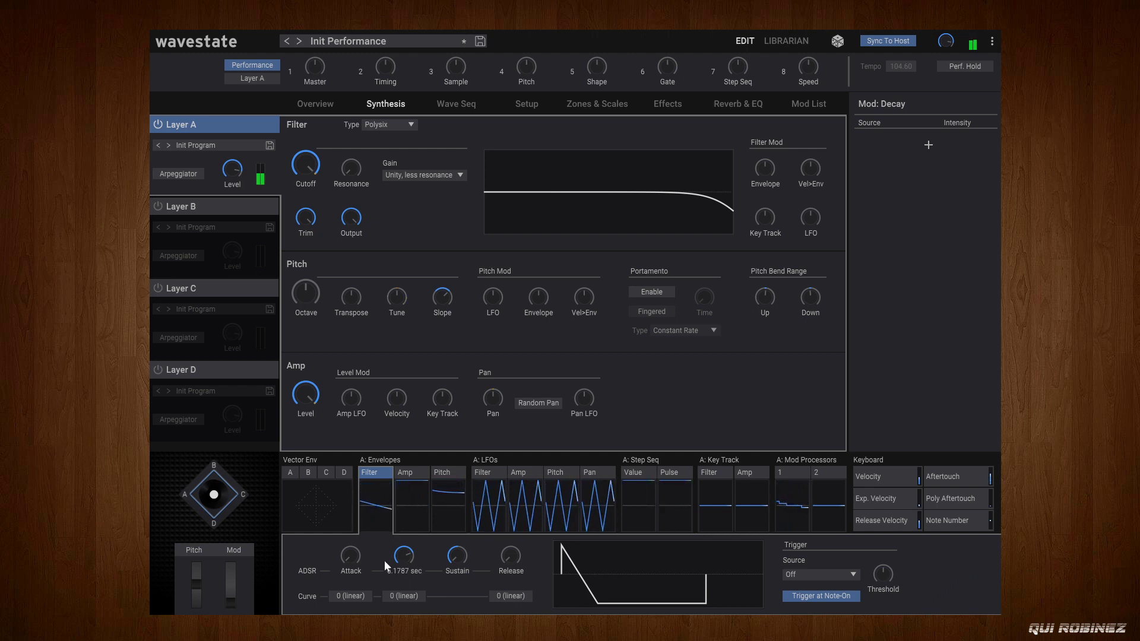
drag(400, 555, 399, 587)
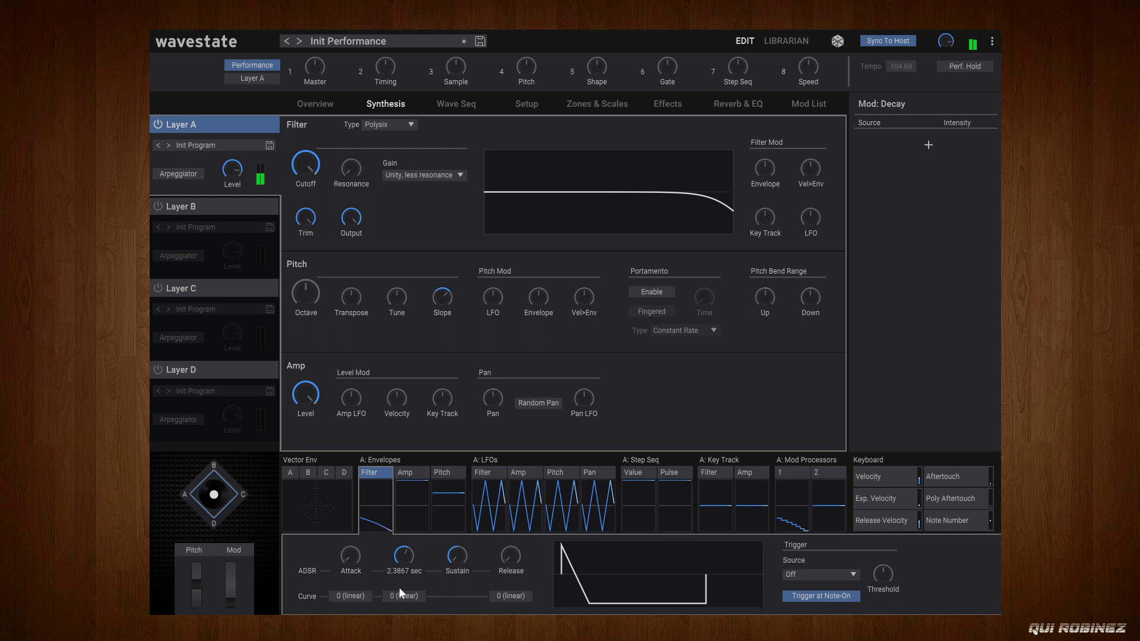
Step: Try fewer quantize steps on Layer A's Mod Processor 1, and raise the steps to a high setting
click(785, 470)
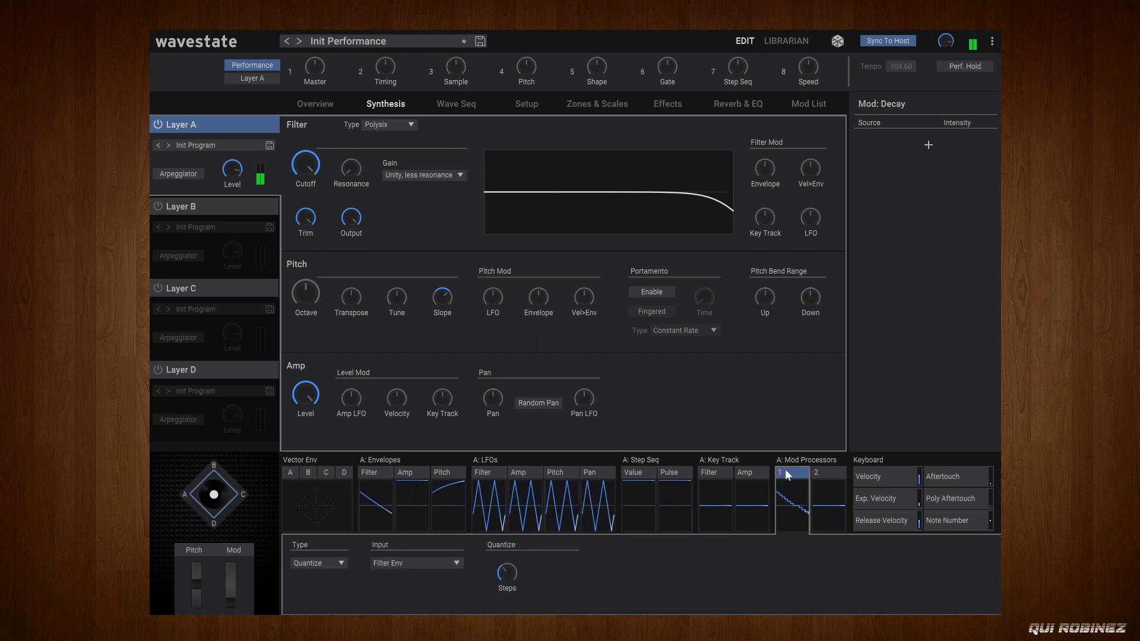
drag(511, 576, 501, 603)
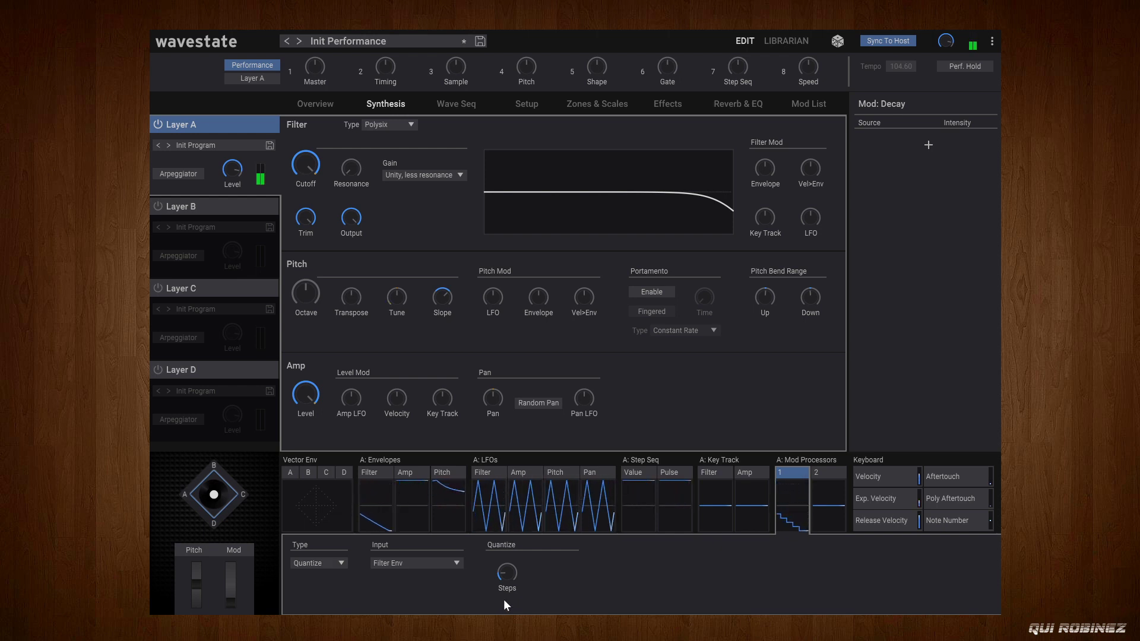
drag(508, 579, 515, 591)
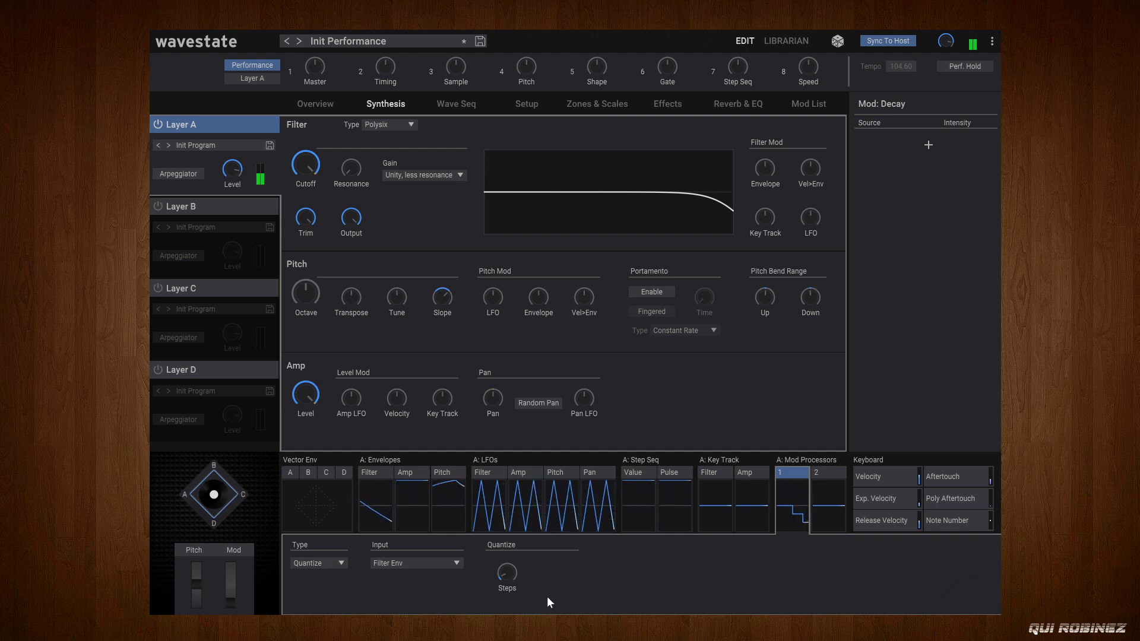
drag(510, 567, 487, 450)
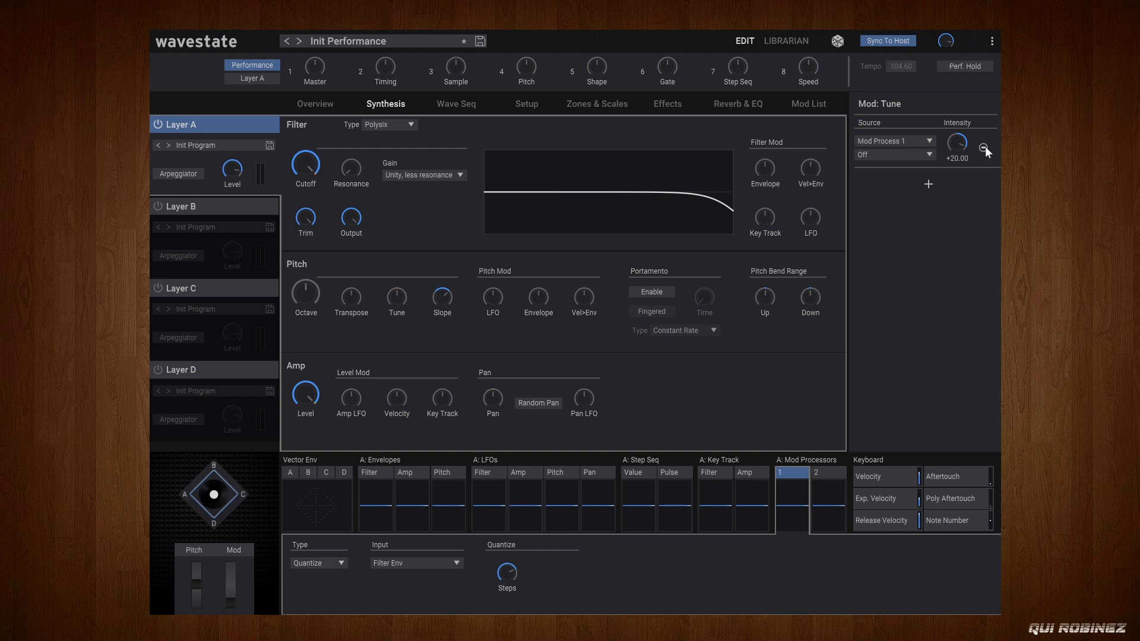
Step: Remove the Tune modulation and add one to the filter Cutoff with Mod Process 1 as source and an intensity of 137.35
click(984, 148)
click(312, 164)
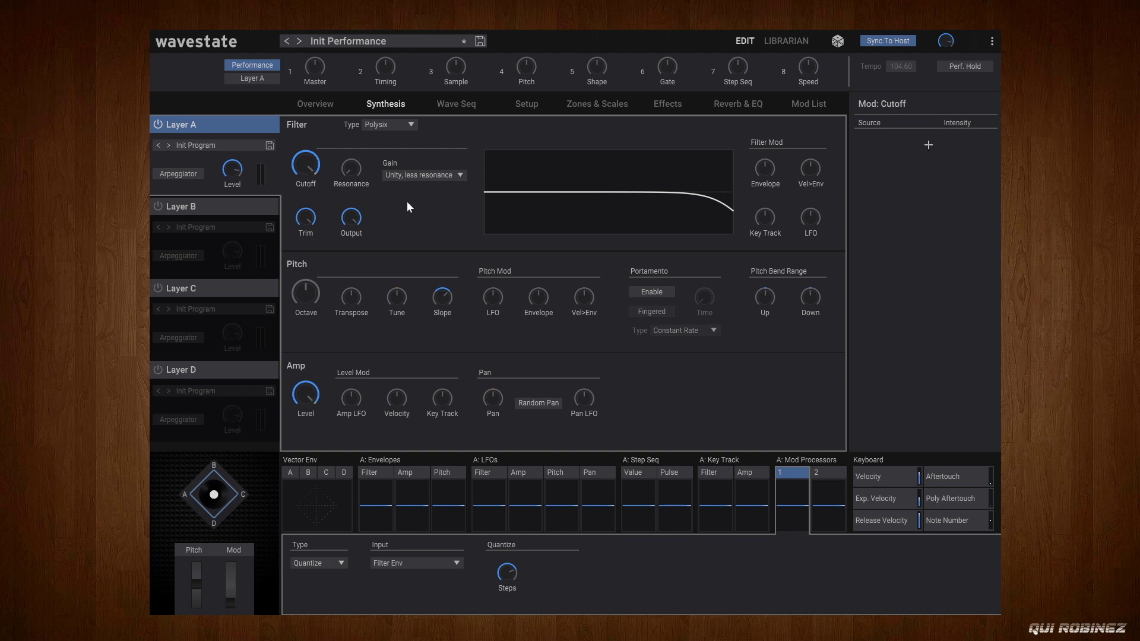
click(929, 145)
click(903, 147)
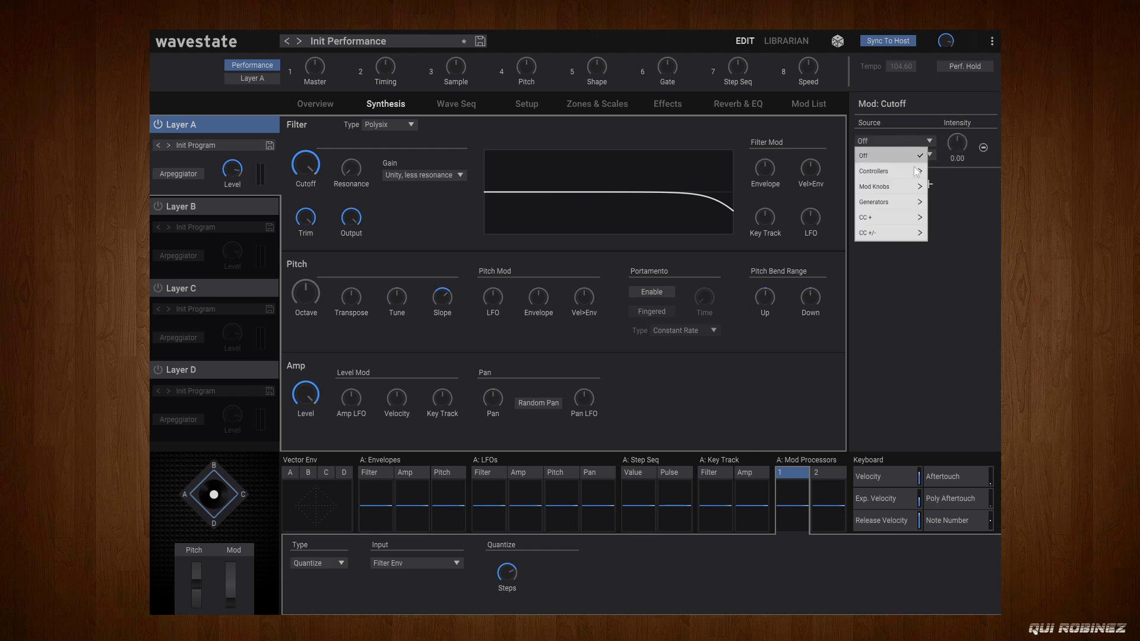
mouse_move(917, 188)
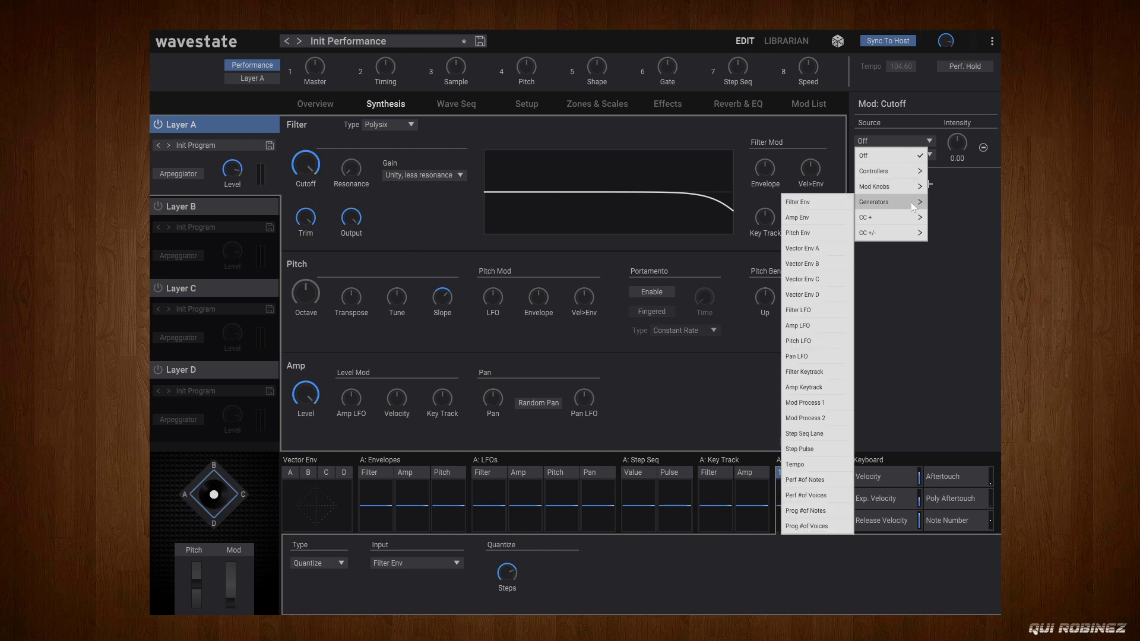
click(828, 402)
drag(957, 147, 938, 62)
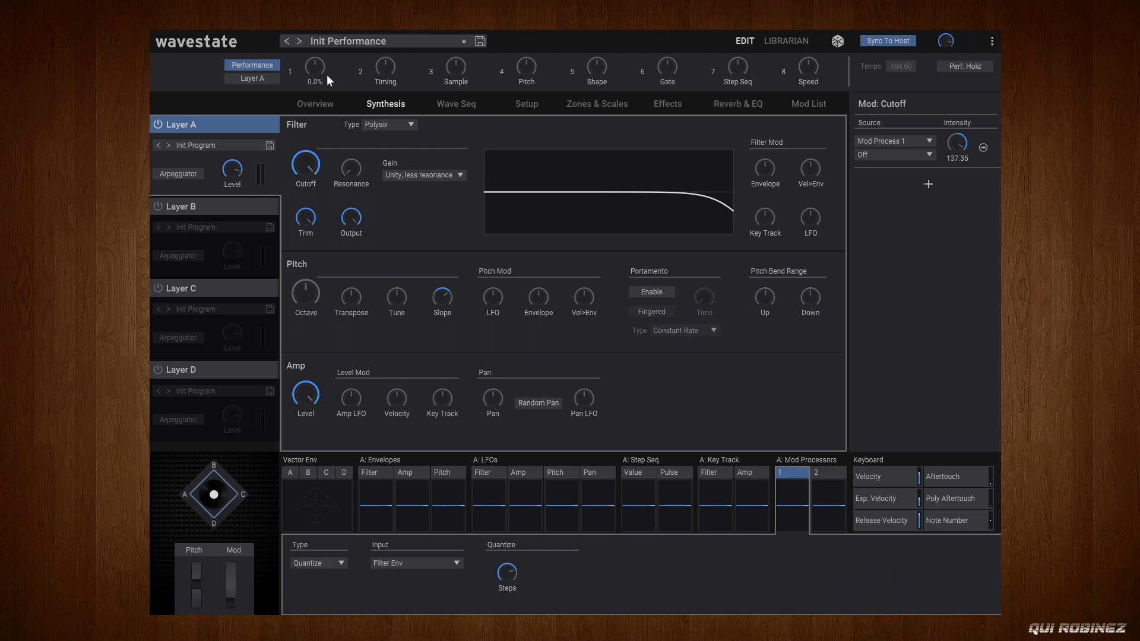
Step: Lower Layer A's filter cutoff and switch the filter type to MS-20 LP with some resonance
drag(302, 155, 325, 366)
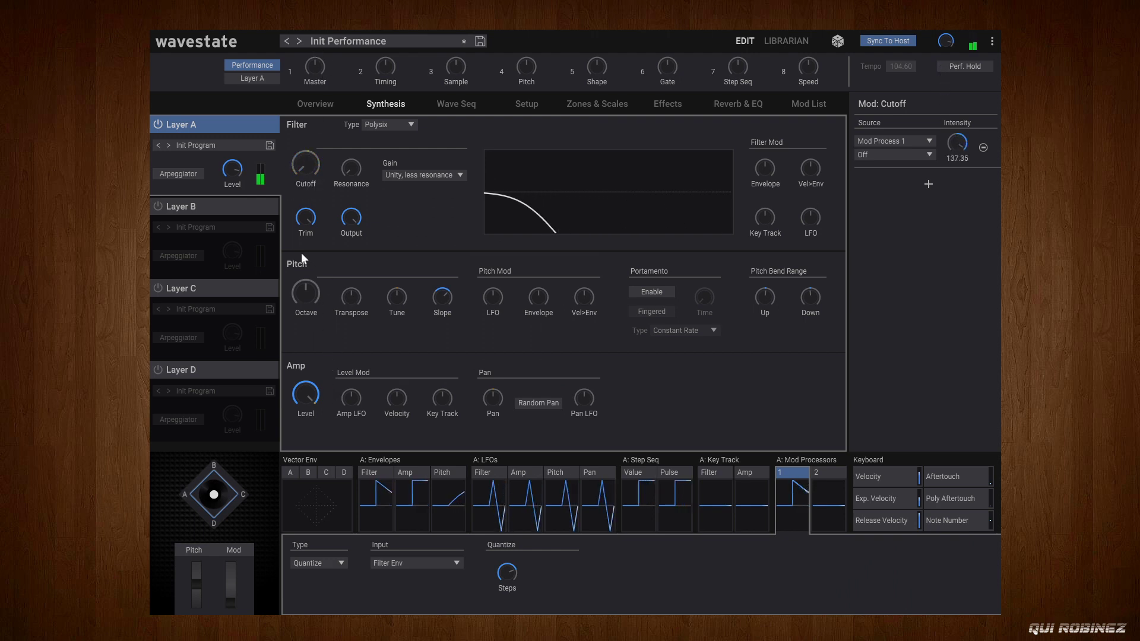
click(381, 125)
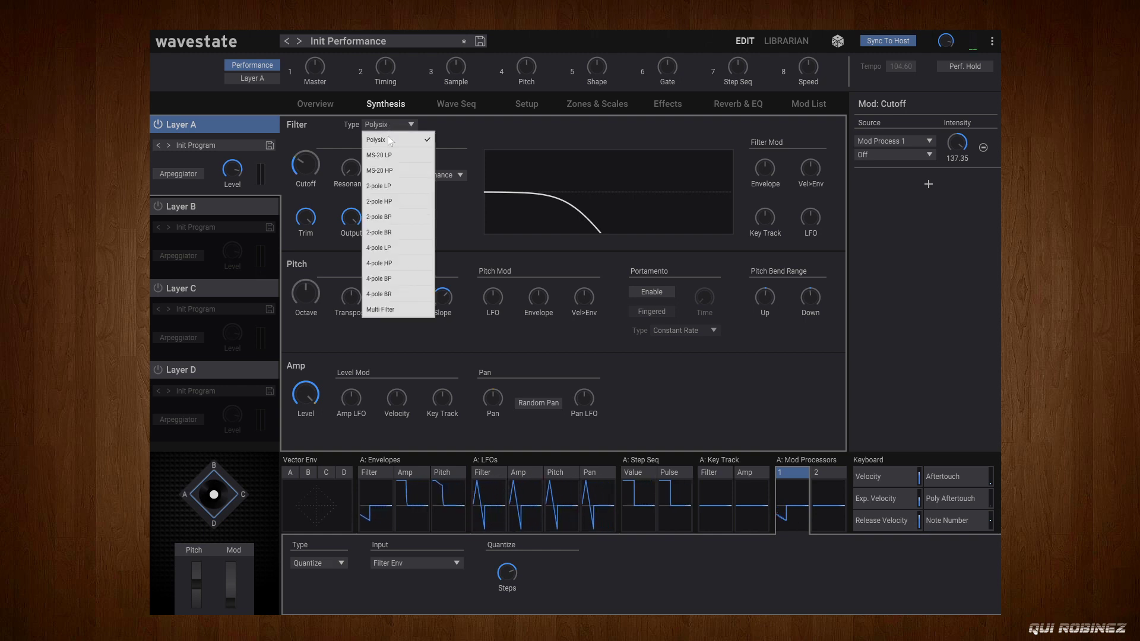
click(394, 155)
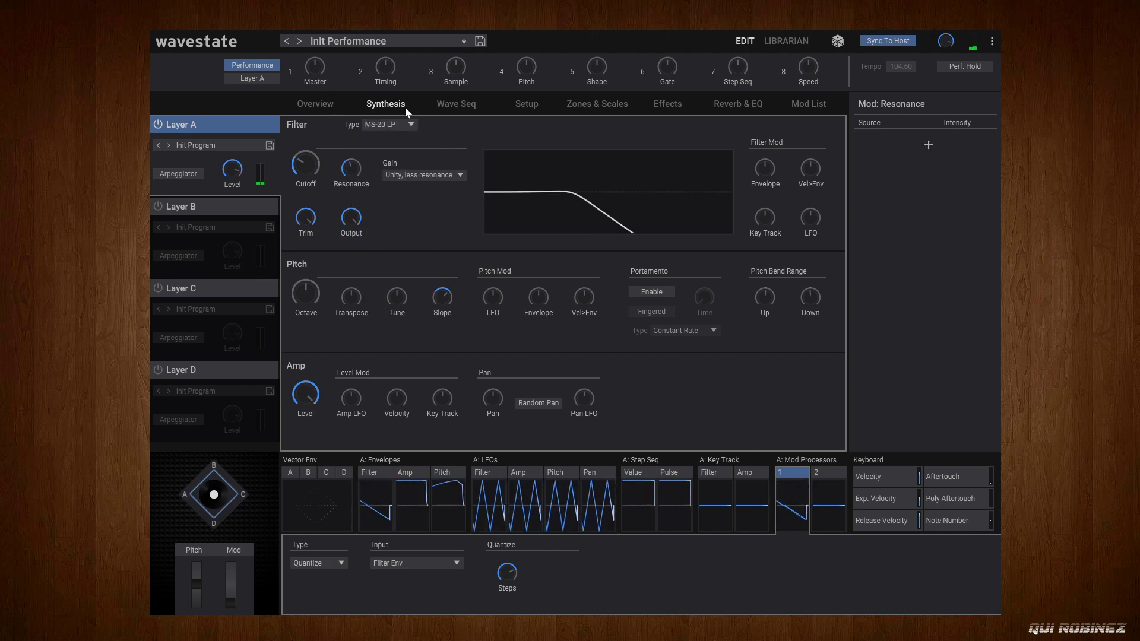
Step: Delete the Sine JP step from the Sample lane of Layer A's wave sequence, leaving only the saw sample
click(466, 106)
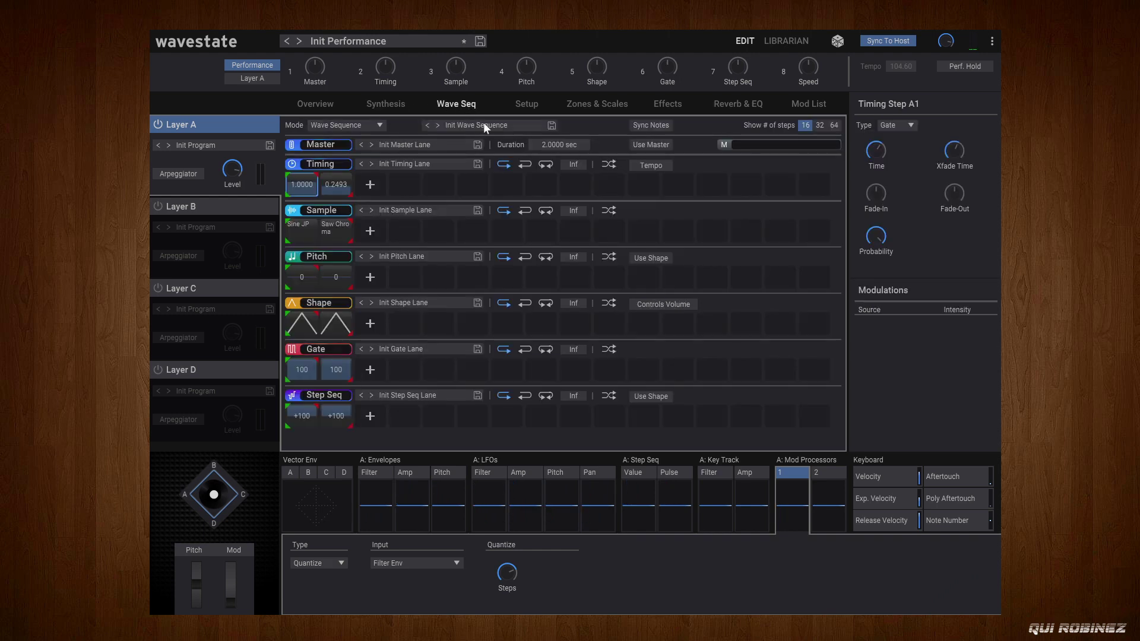
click(303, 226)
right_click(301, 228)
click(306, 234)
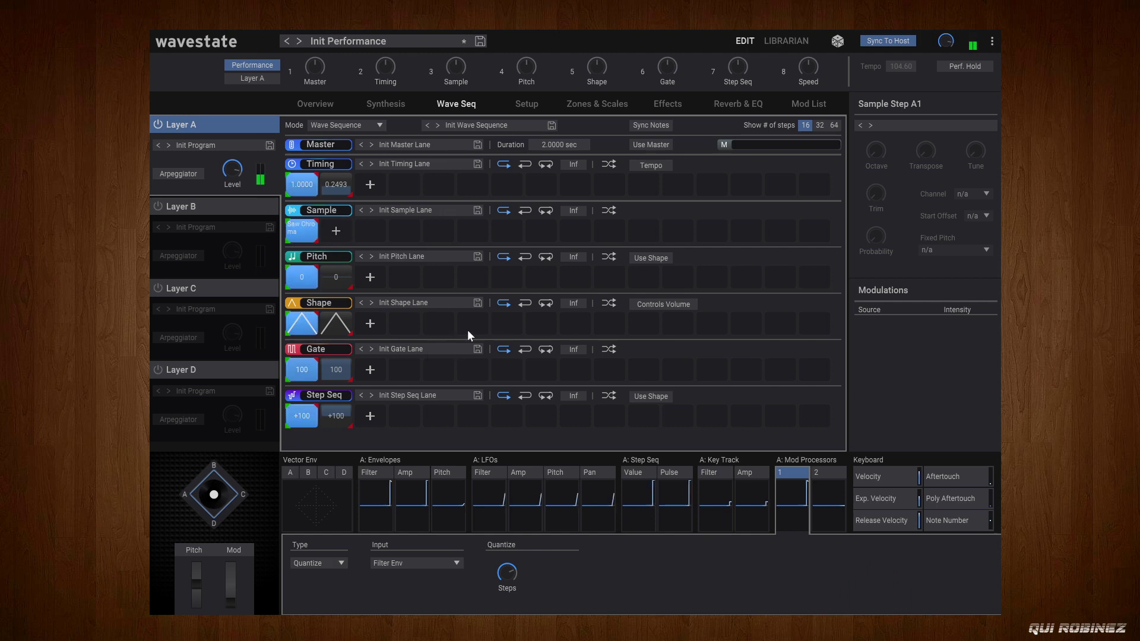
Step: Set Layer A's filter envelope decay to about 3.93 sec and lower the quantize steps of Mod Processor 1
click(385, 104)
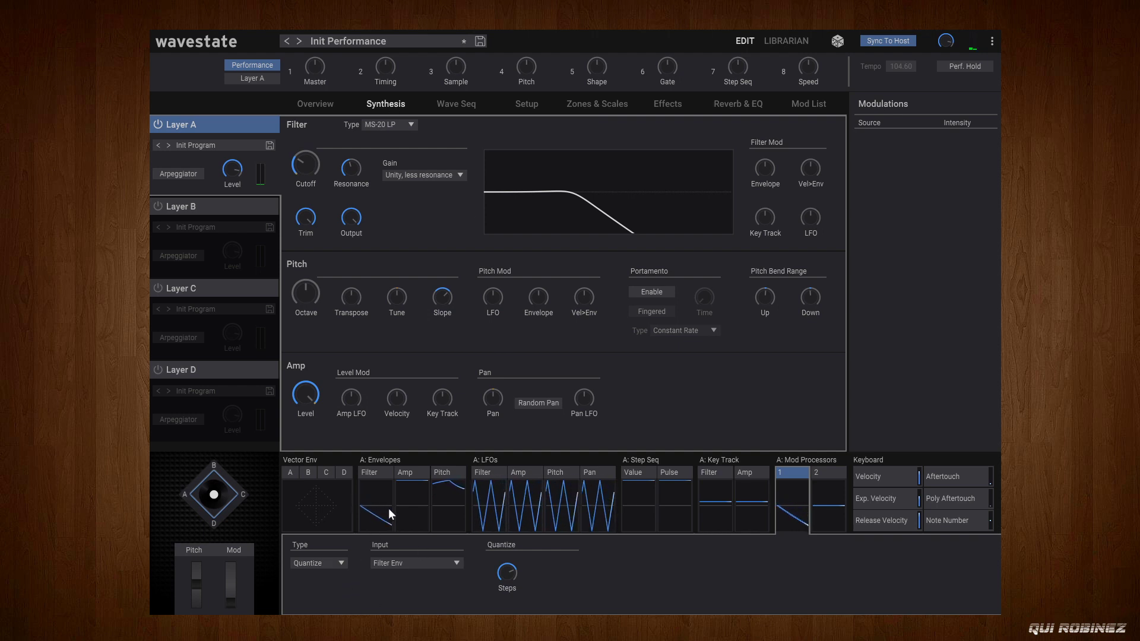
click(371, 472)
drag(397, 565, 409, 557)
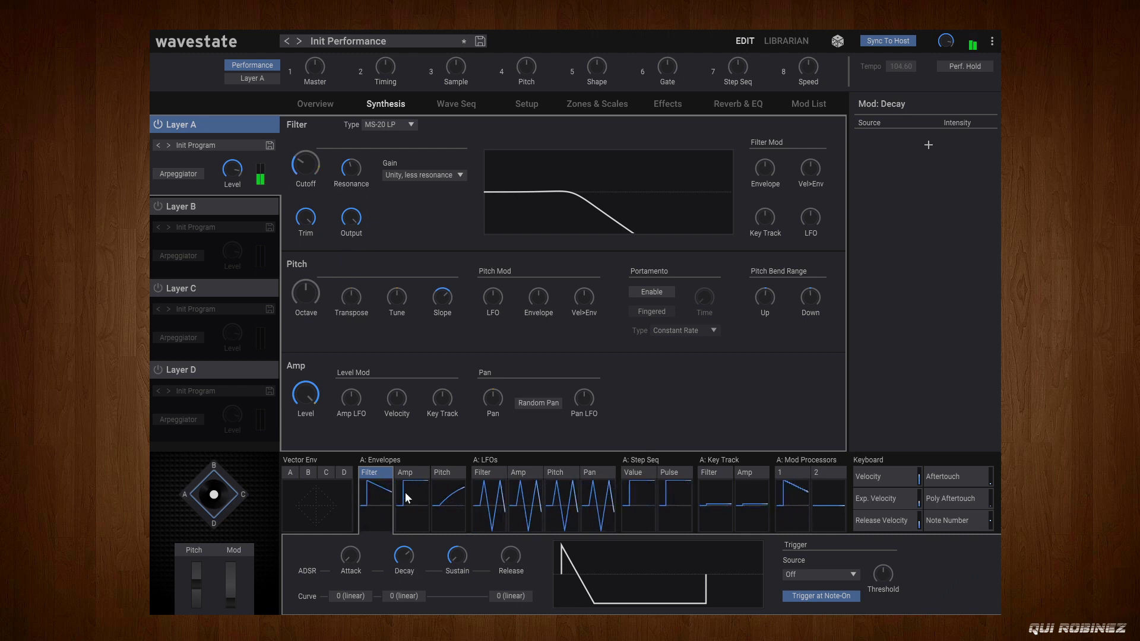
click(791, 477)
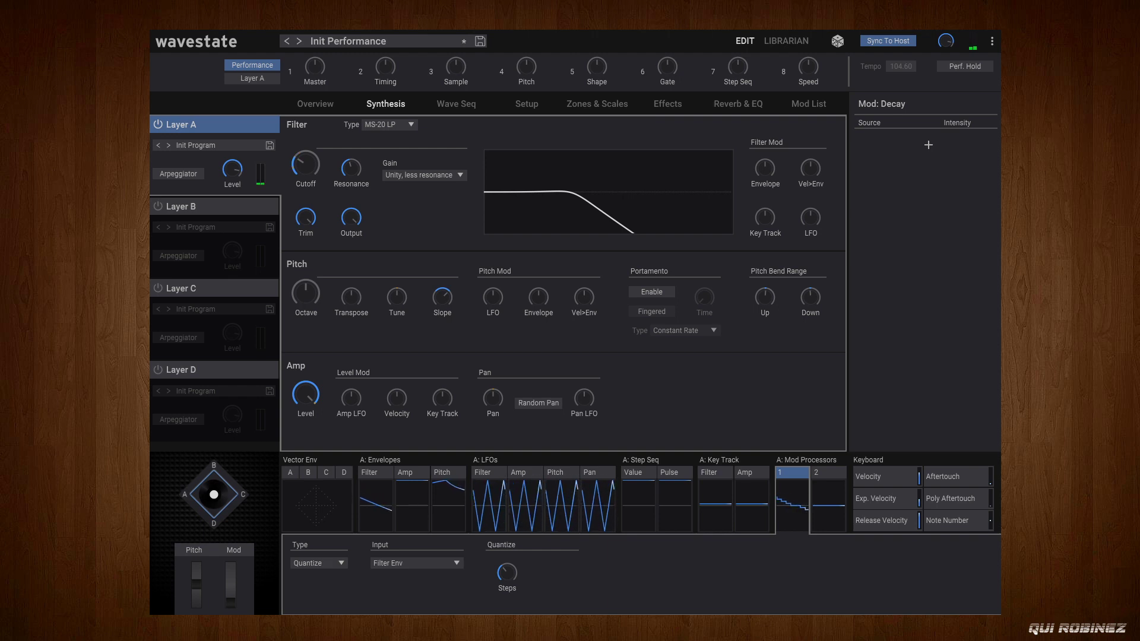
mouse_move(534, 639)
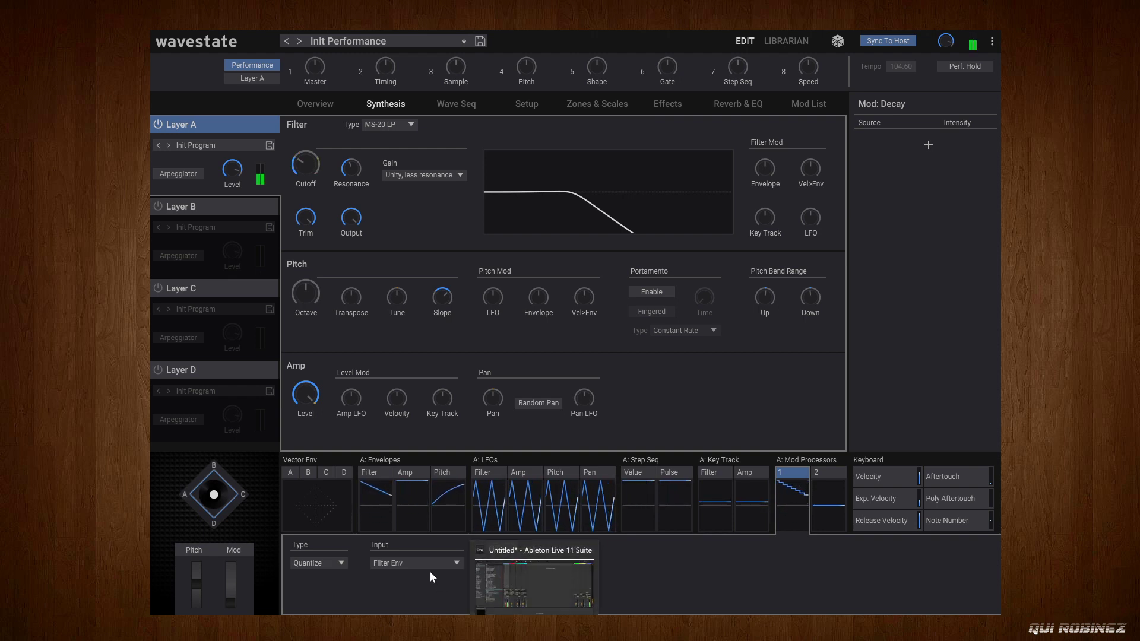
Step: Raise the sustain and release of Layer A's filter envelope
click(368, 472)
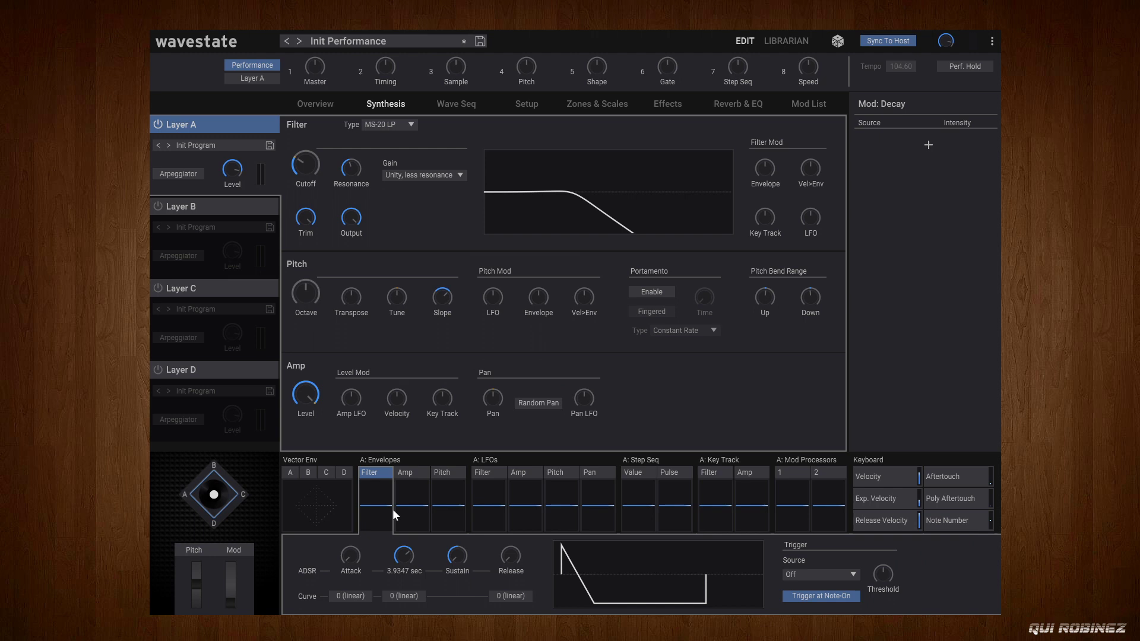
drag(457, 559, 436, 446)
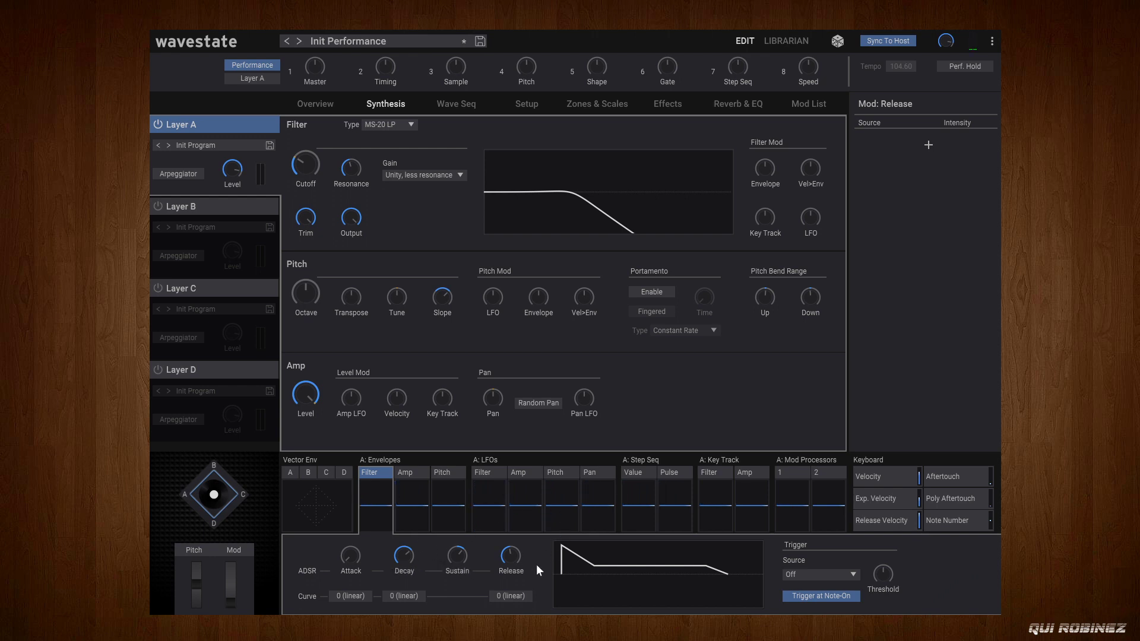
Step: Change the input source of Layer A's Mod Processor 1 to Filter LFO
click(485, 471)
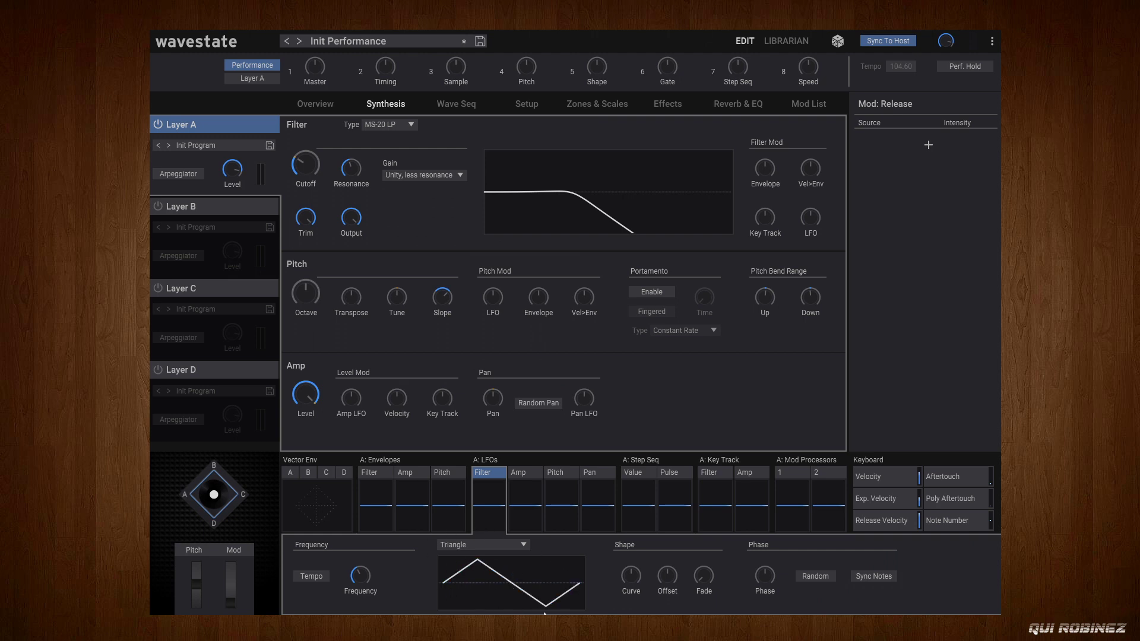
click(791, 473)
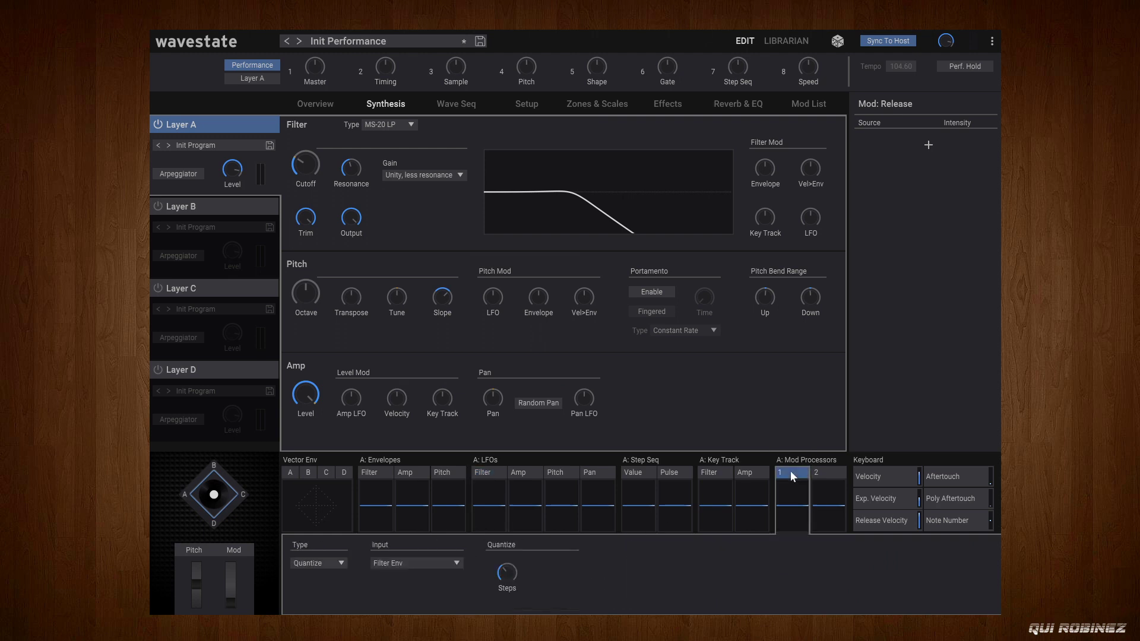
click(425, 564)
mouse_move(425, 518)
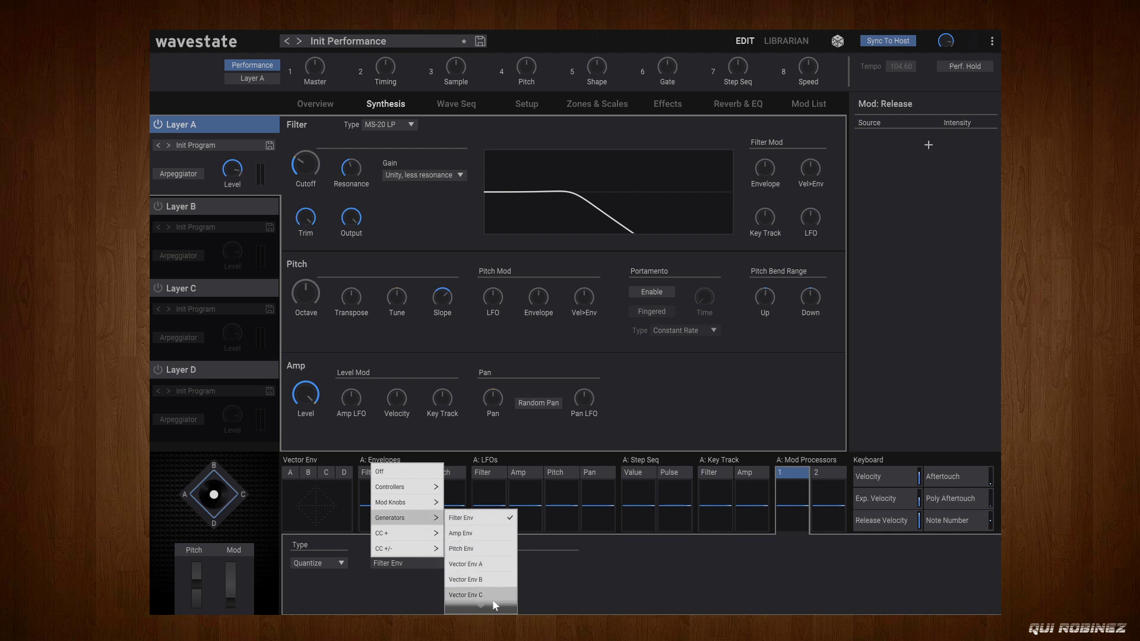
scroll(496, 581, down, 3)
click(502, 504)
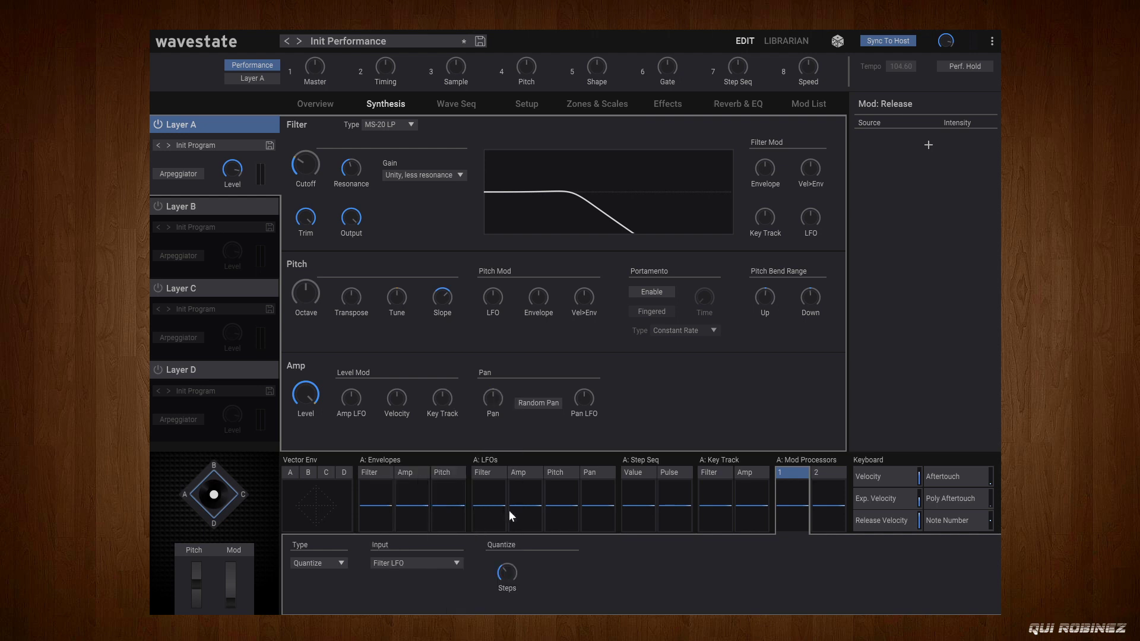
Step: Sync Layer A's Filter LFO to tempo and set its waveform to Sine
click(488, 469)
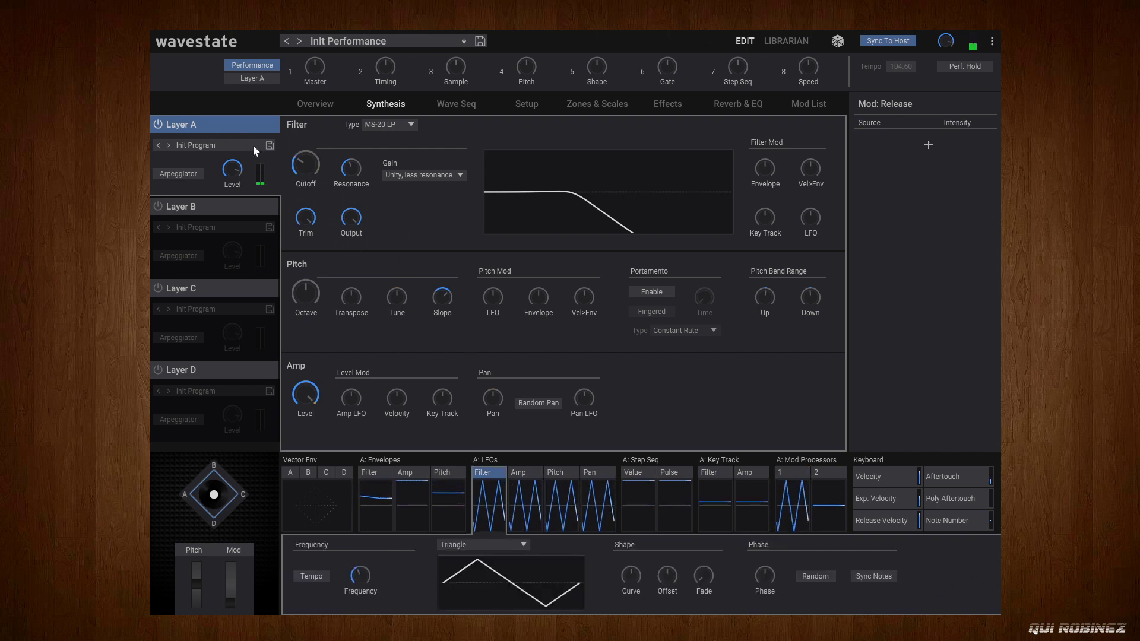
mouse_move(308, 196)
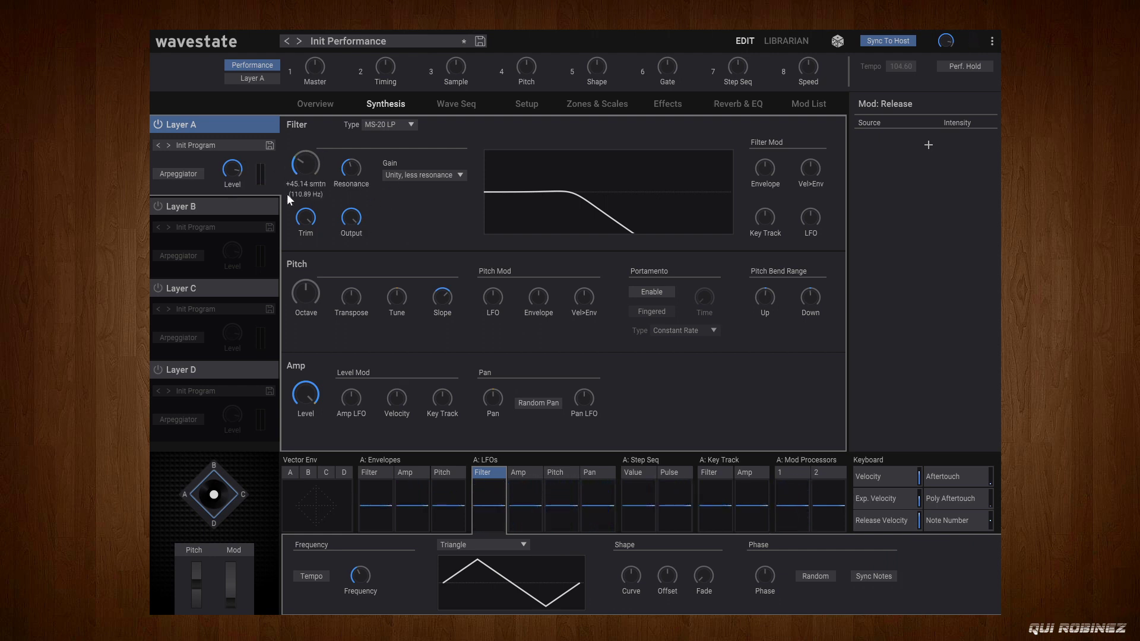
click(316, 576)
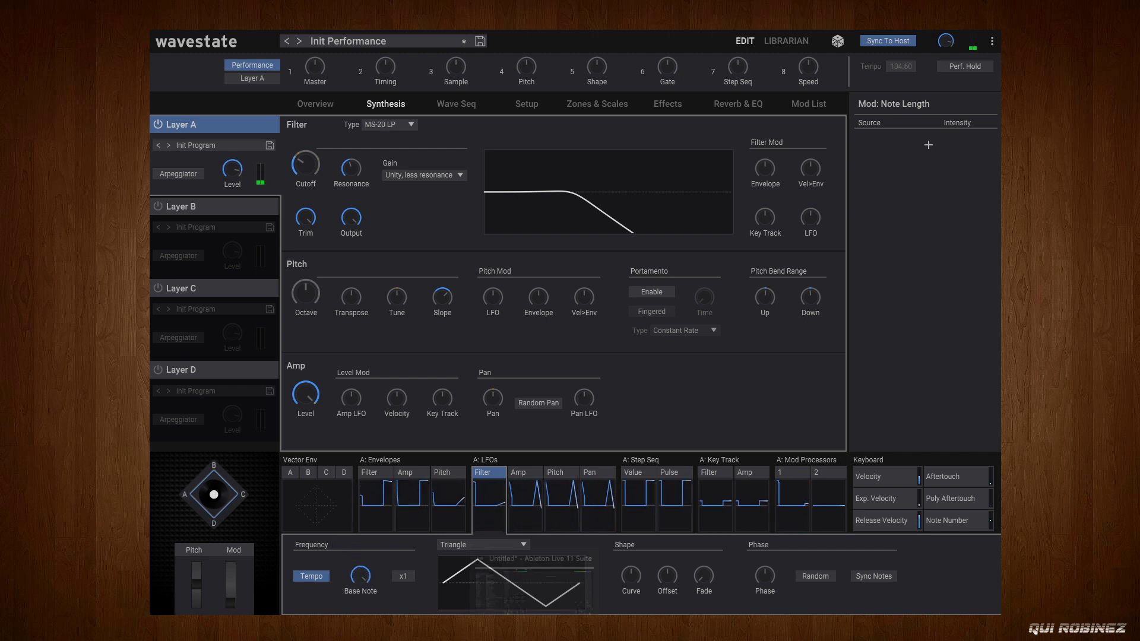
mouse_move(534, 633)
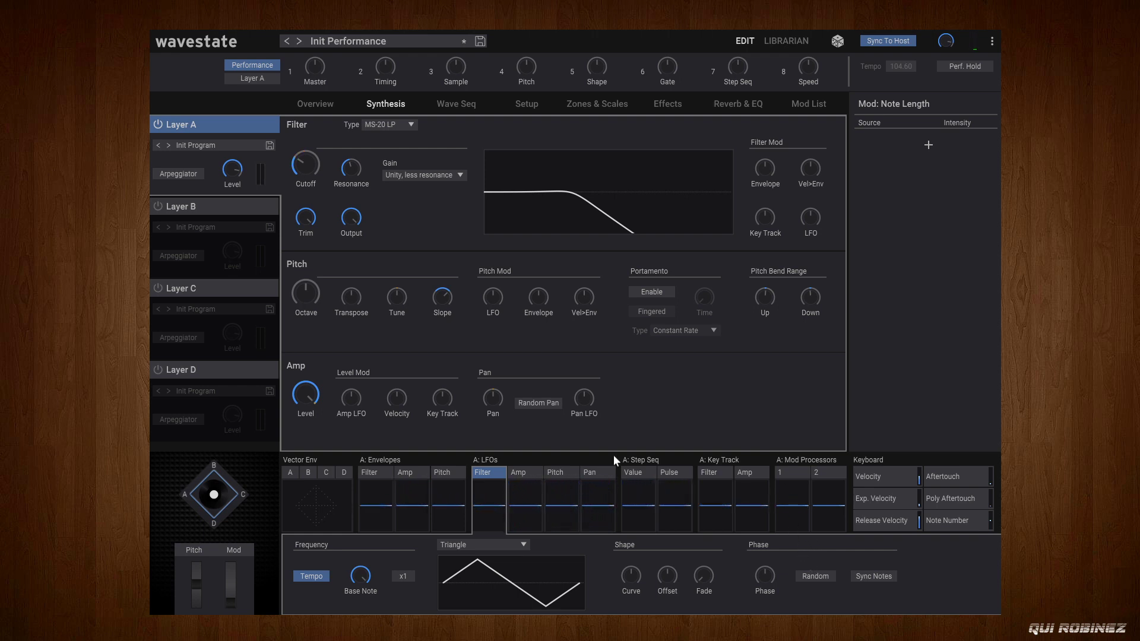
click(491, 545)
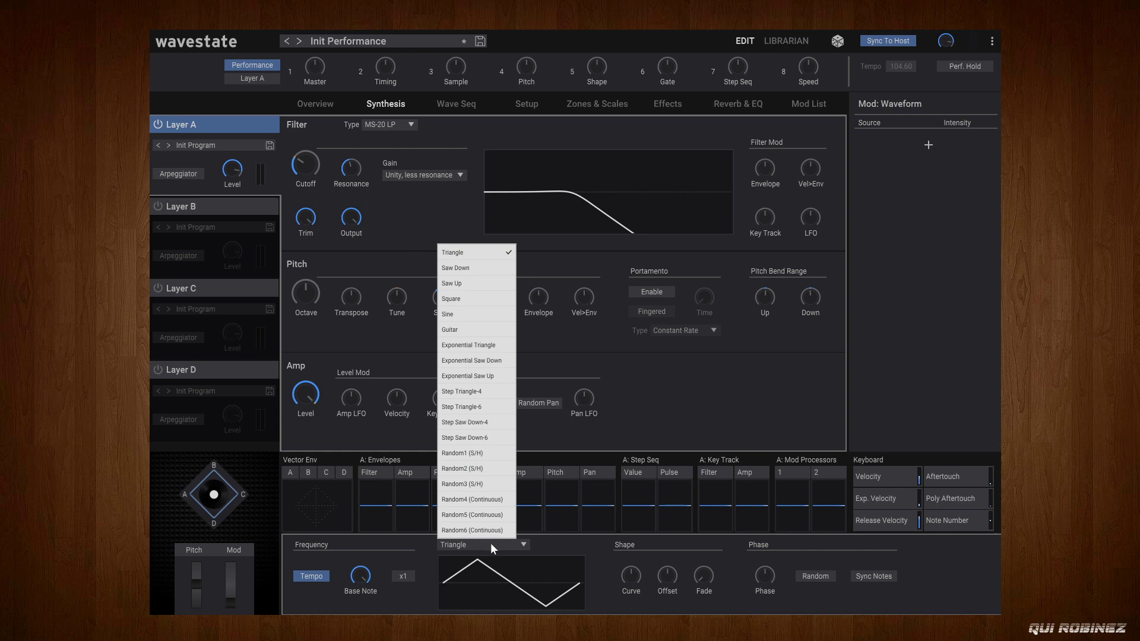
click(469, 314)
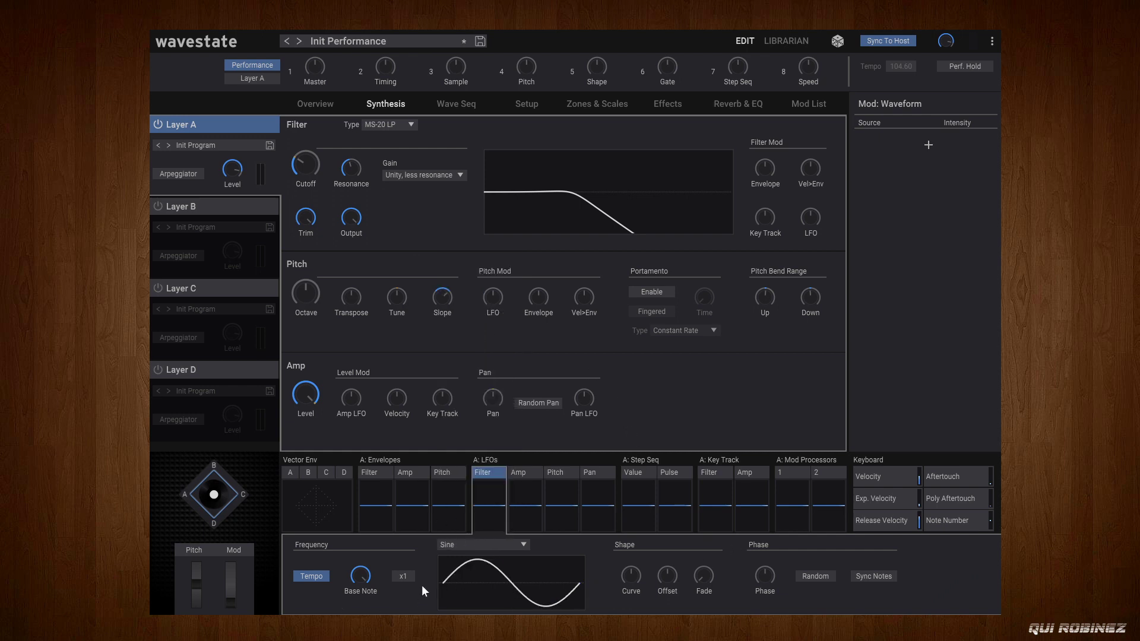
Step: Raise Layer A's filter cutoff and set the intensity of its Mod Process 1 modulation to 50
double_click(310, 155)
drag(303, 162, 307, 254)
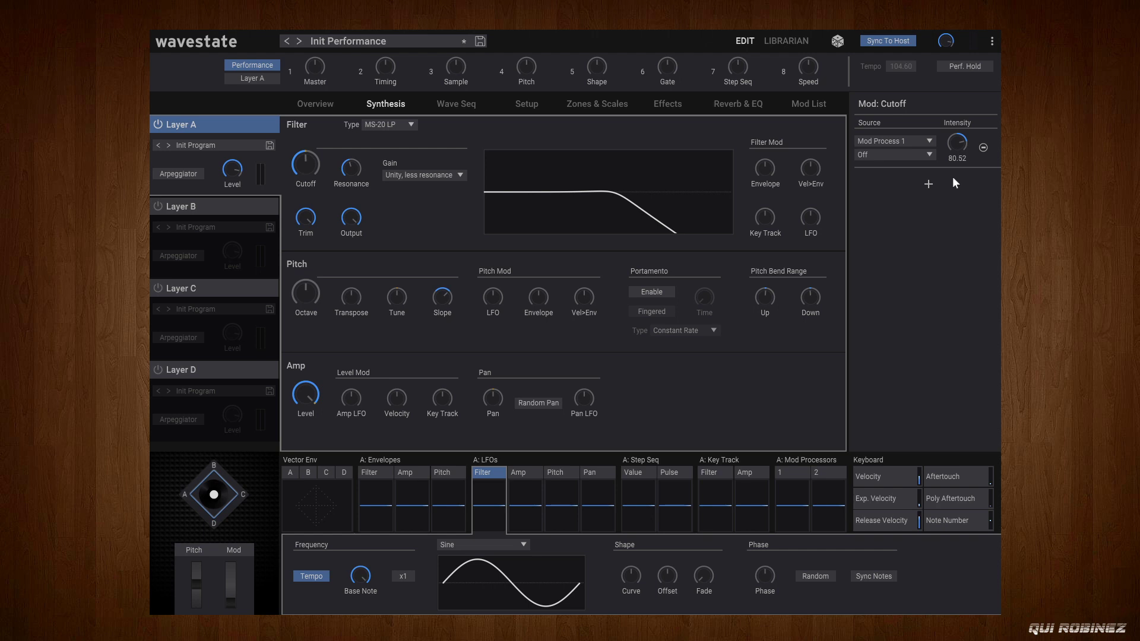
drag(953, 177, 953, 216)
double_click(959, 158)
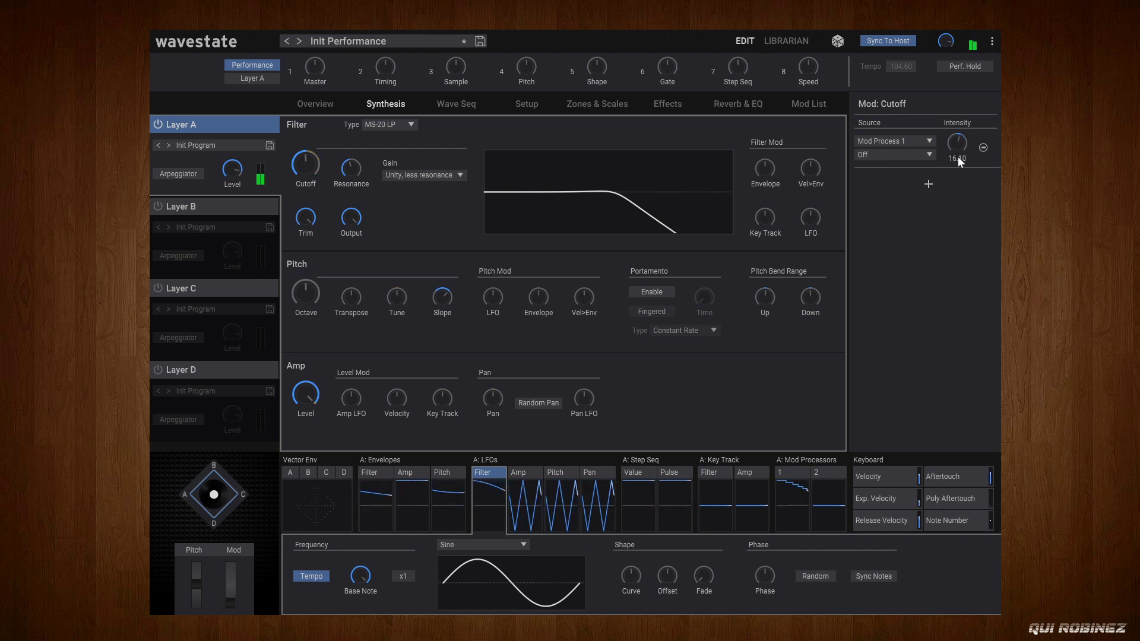
key(Left)
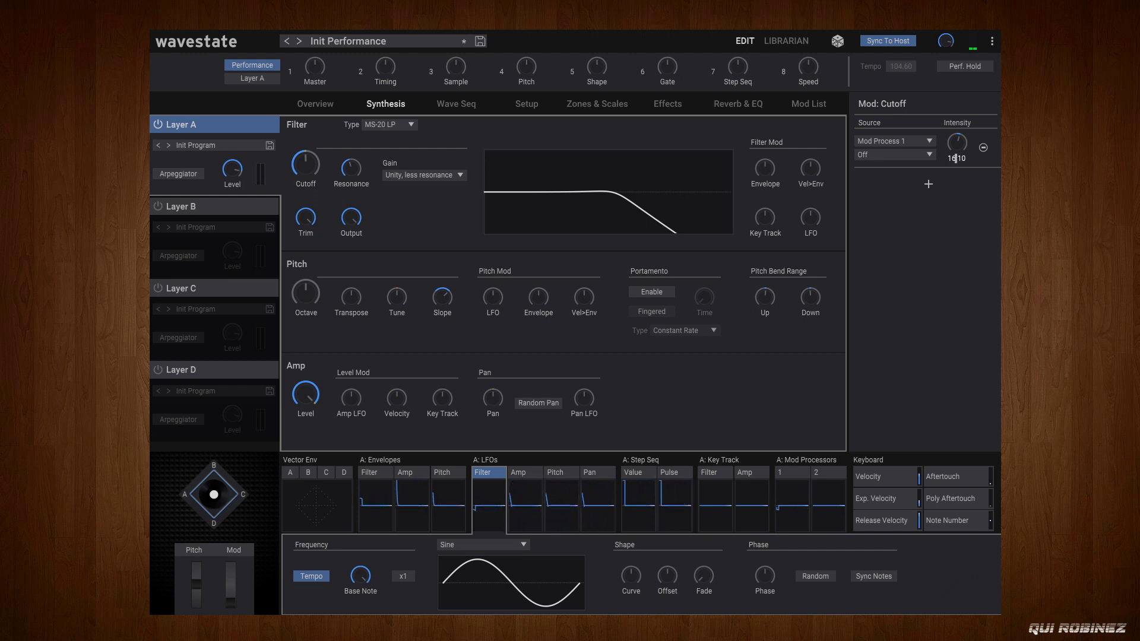
text(50)
key(Return)
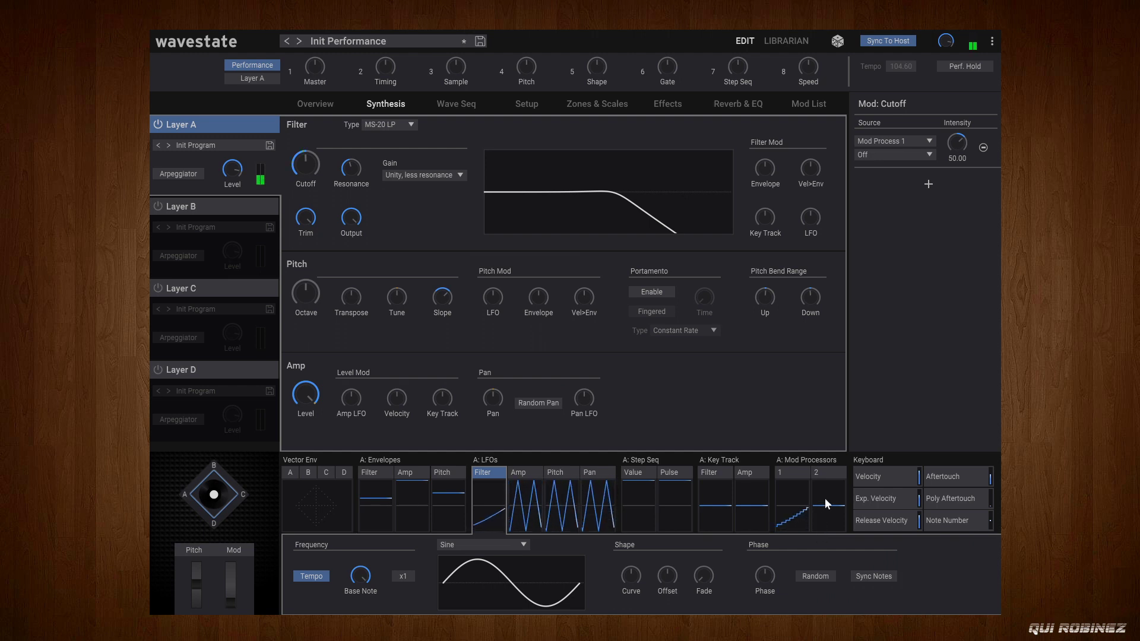
Step: Change the type of Mod Processor 1 to Sum
click(797, 474)
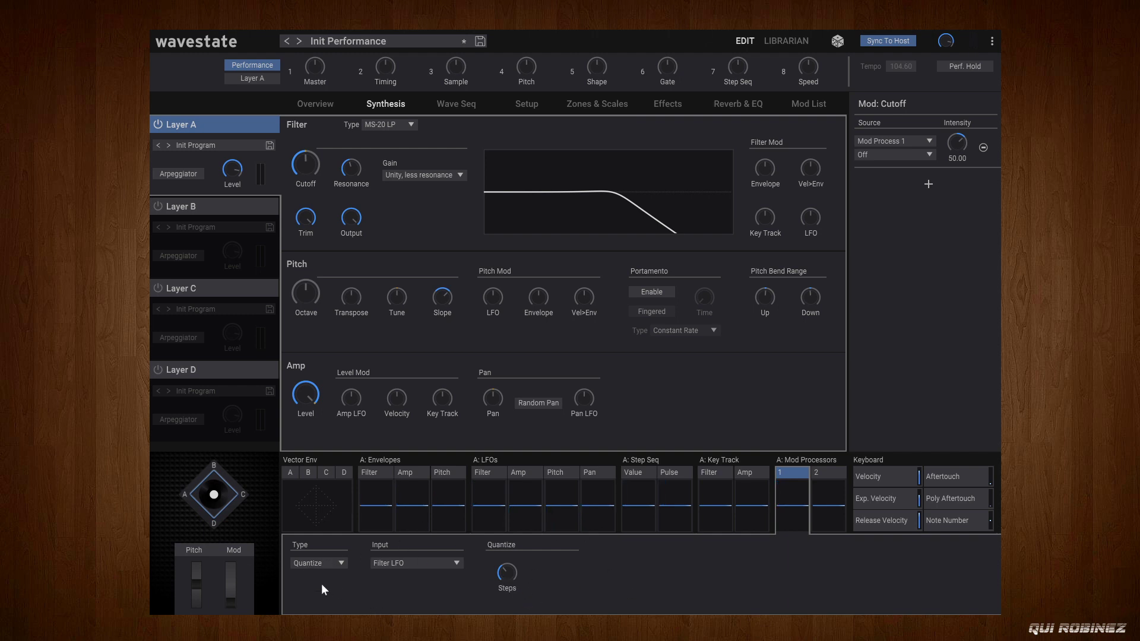
click(312, 564)
click(329, 557)
click(342, 563)
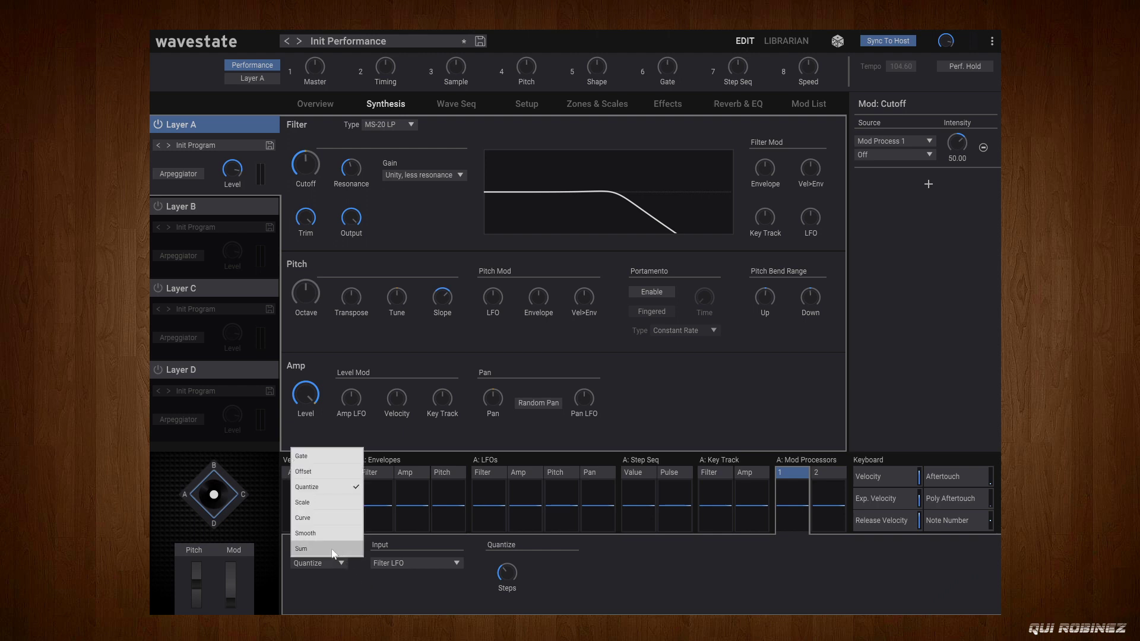
click(333, 550)
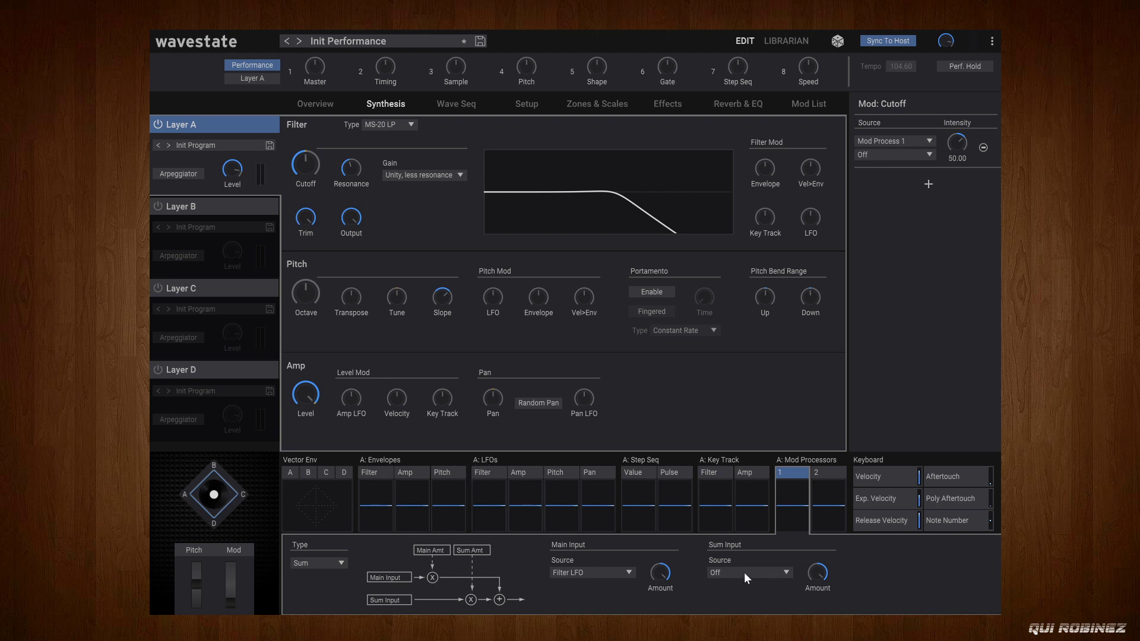
Step: Set the waveform of Layer A's Amp LFO to Saw Down
click(487, 473)
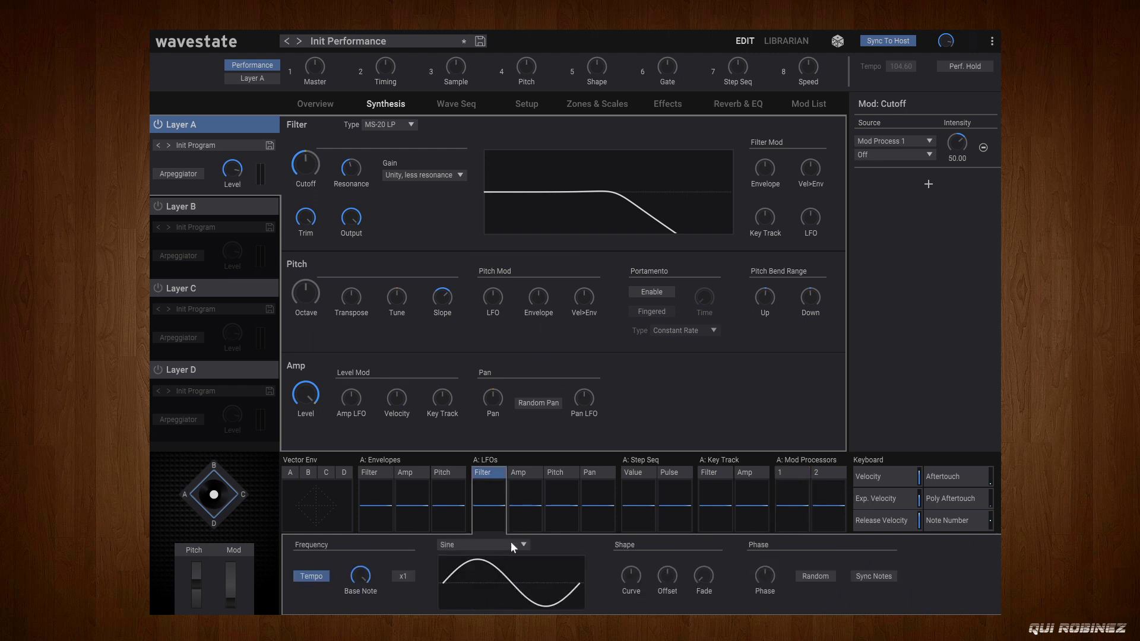
click(520, 474)
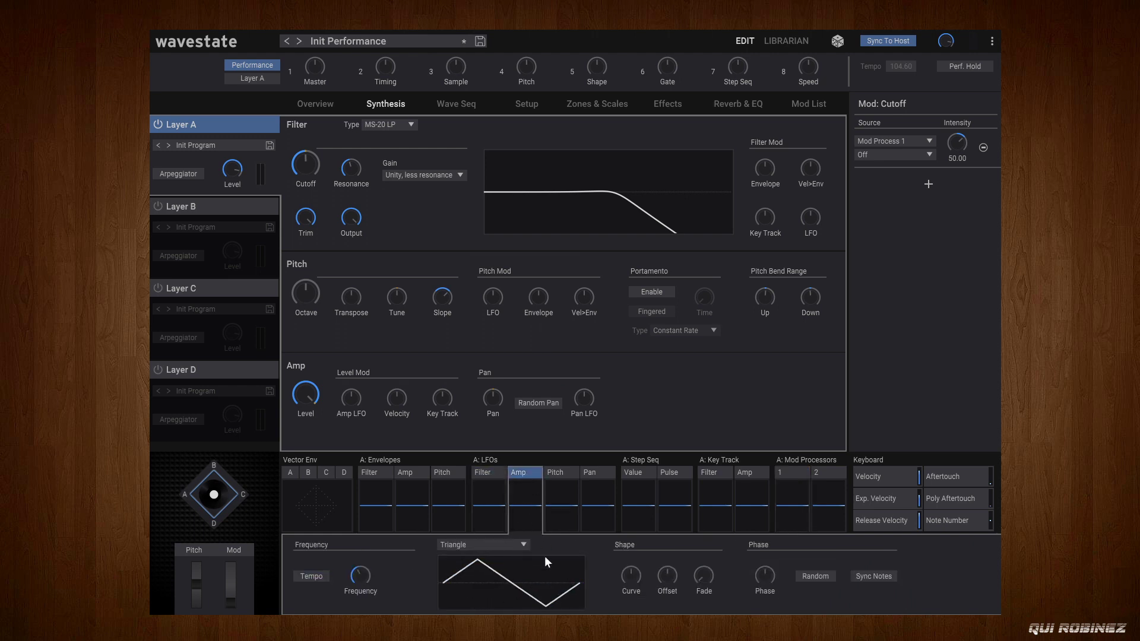
click(505, 547)
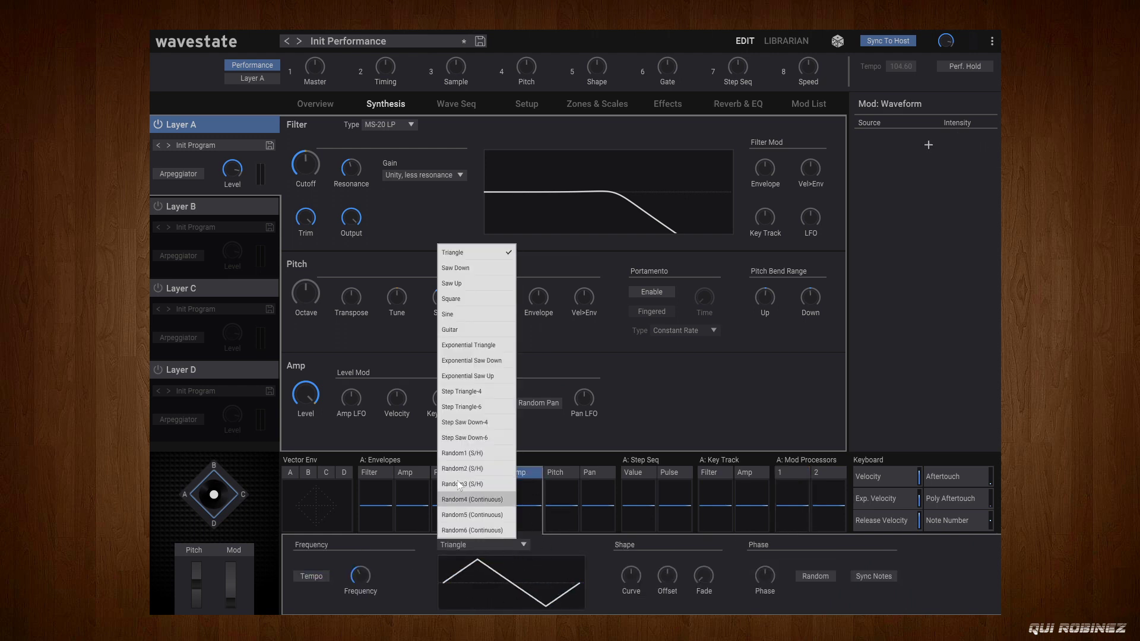
click(476, 264)
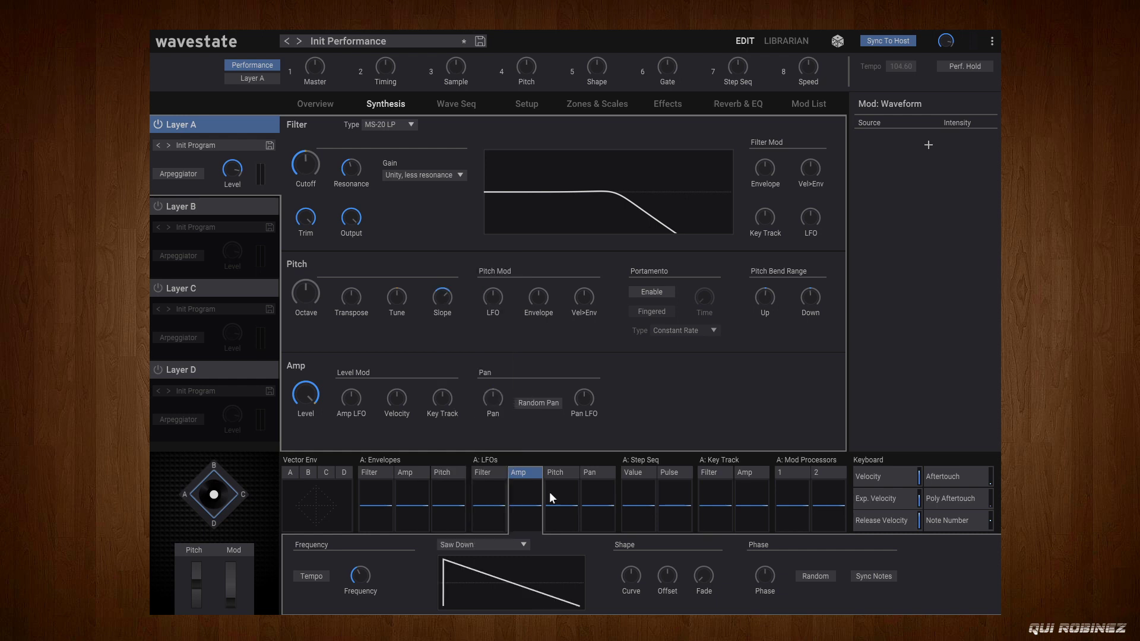
click(487, 472)
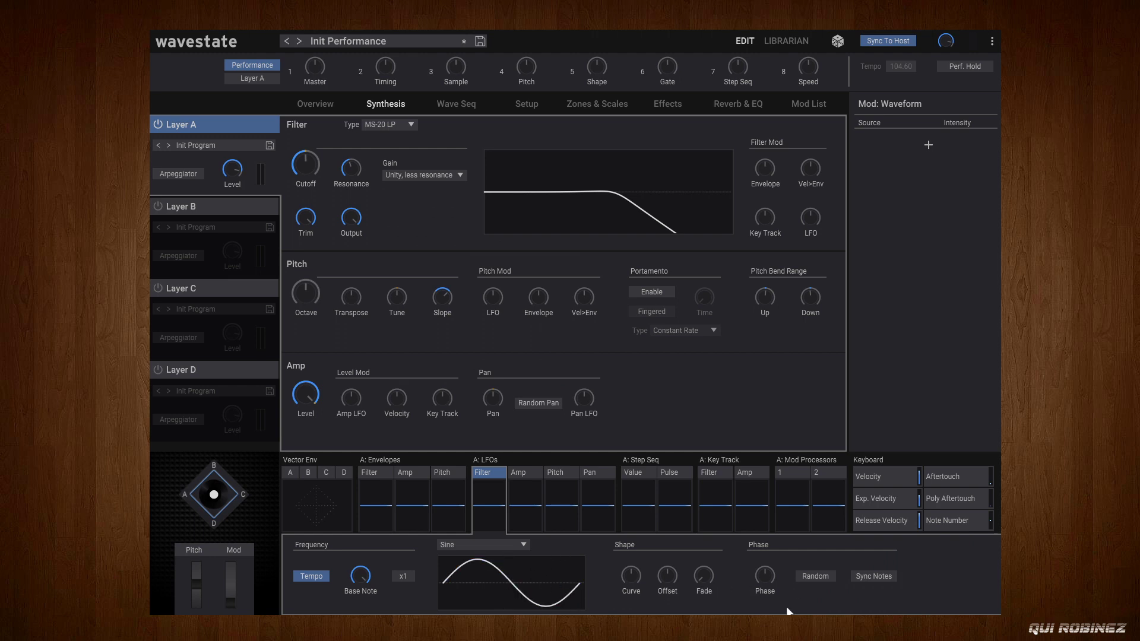
Step: Assign Amp LFO as the Sum Input source of Mod Processor 1
click(795, 478)
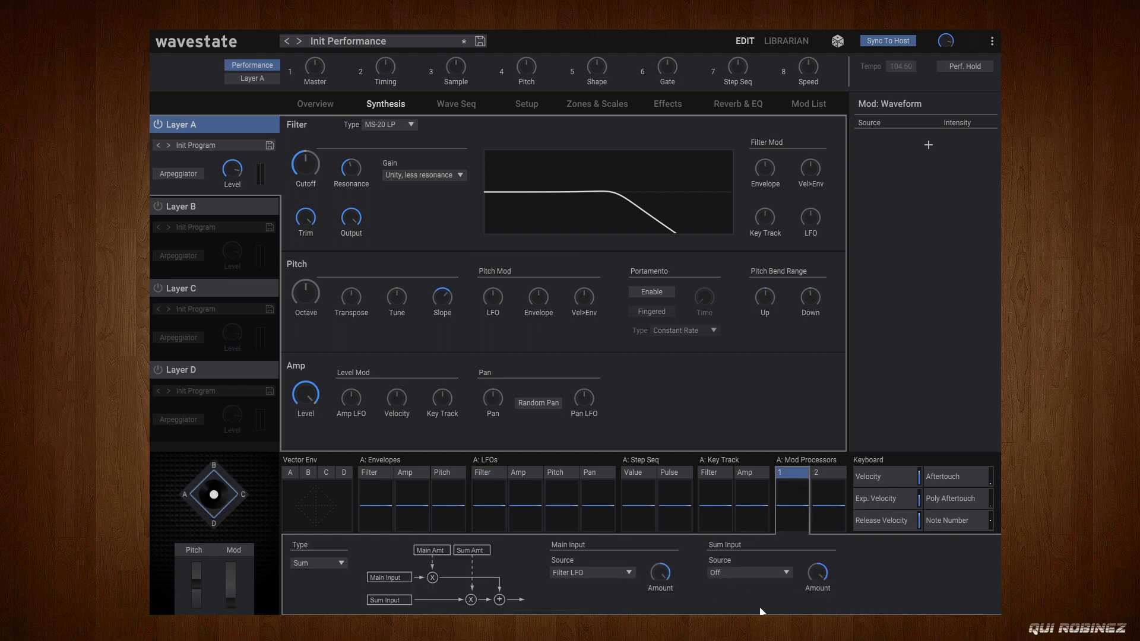
click(762, 570)
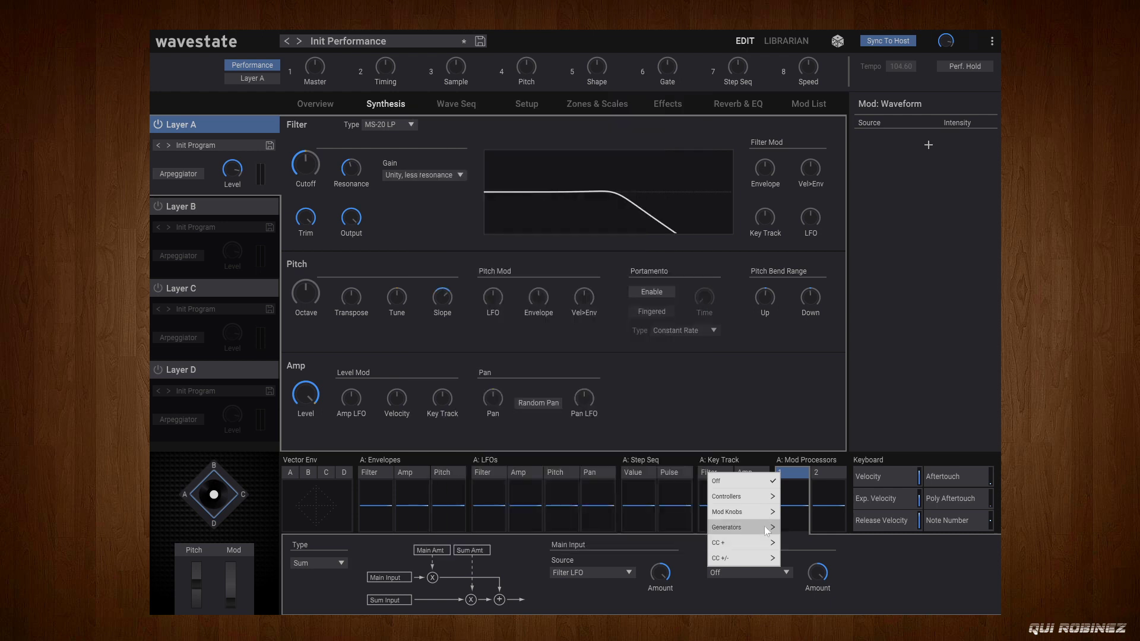
mouse_move(770, 527)
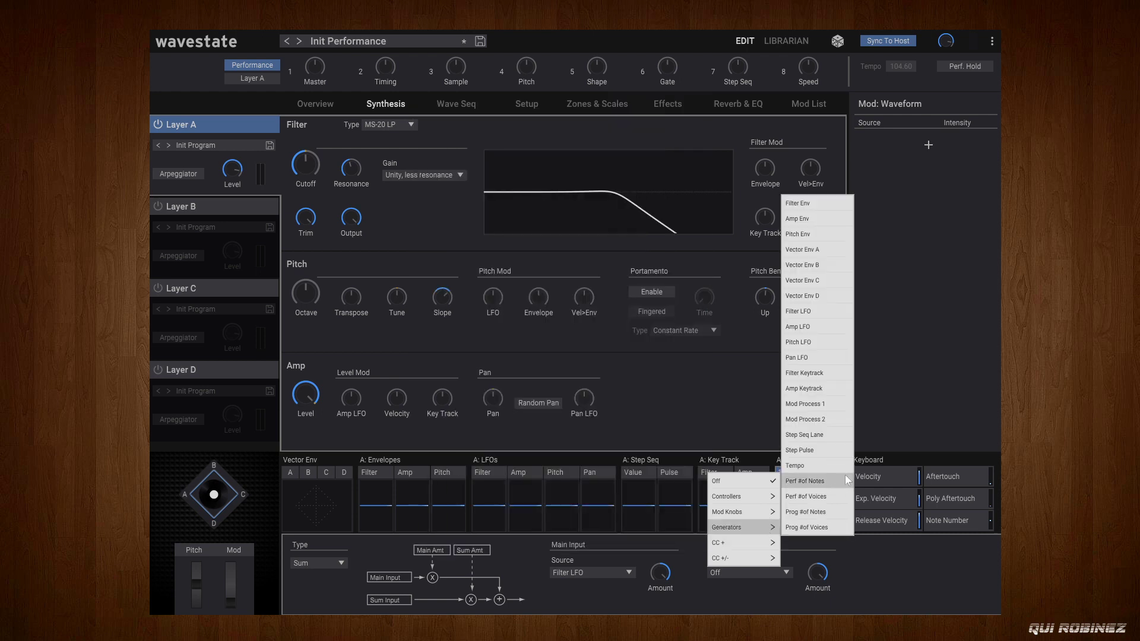
click(943, 590)
click(750, 579)
mouse_move(773, 536)
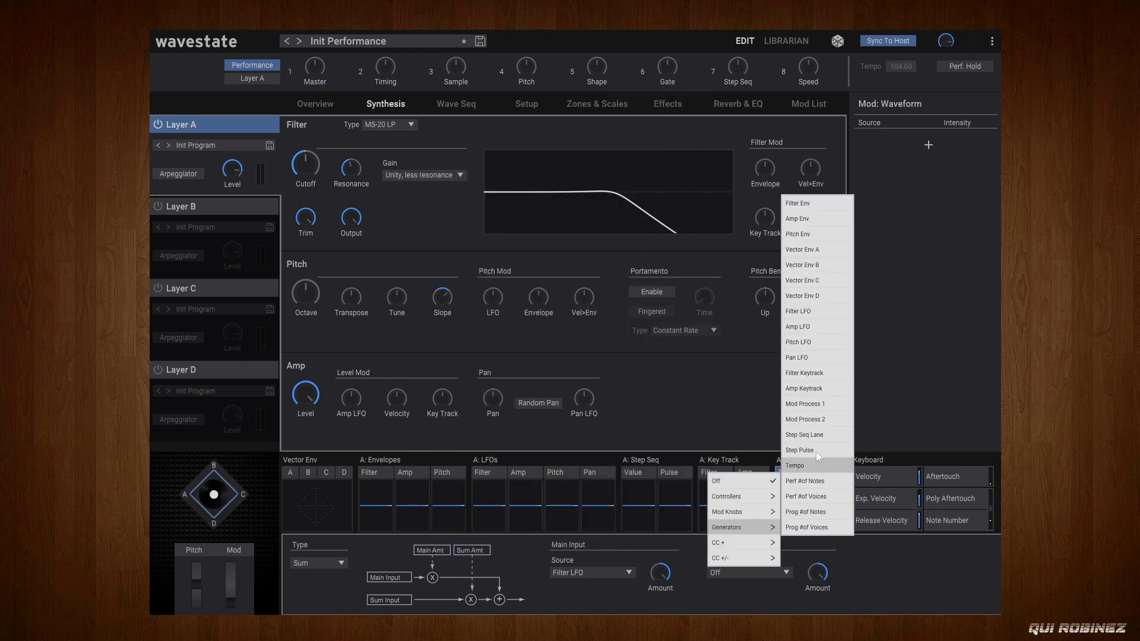
click(825, 326)
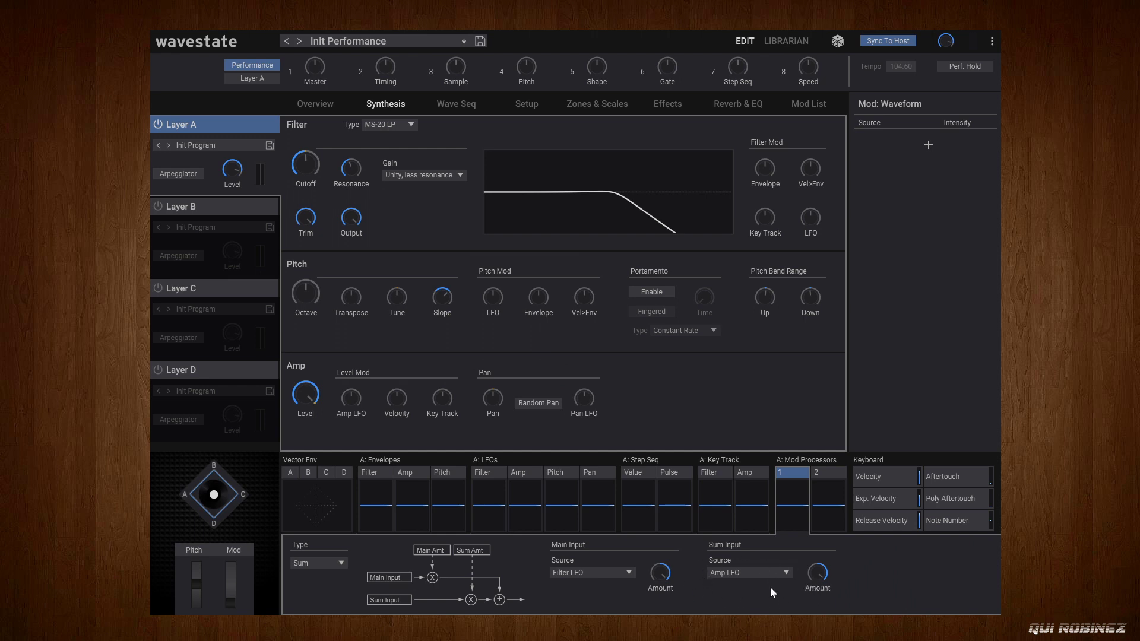
click(485, 474)
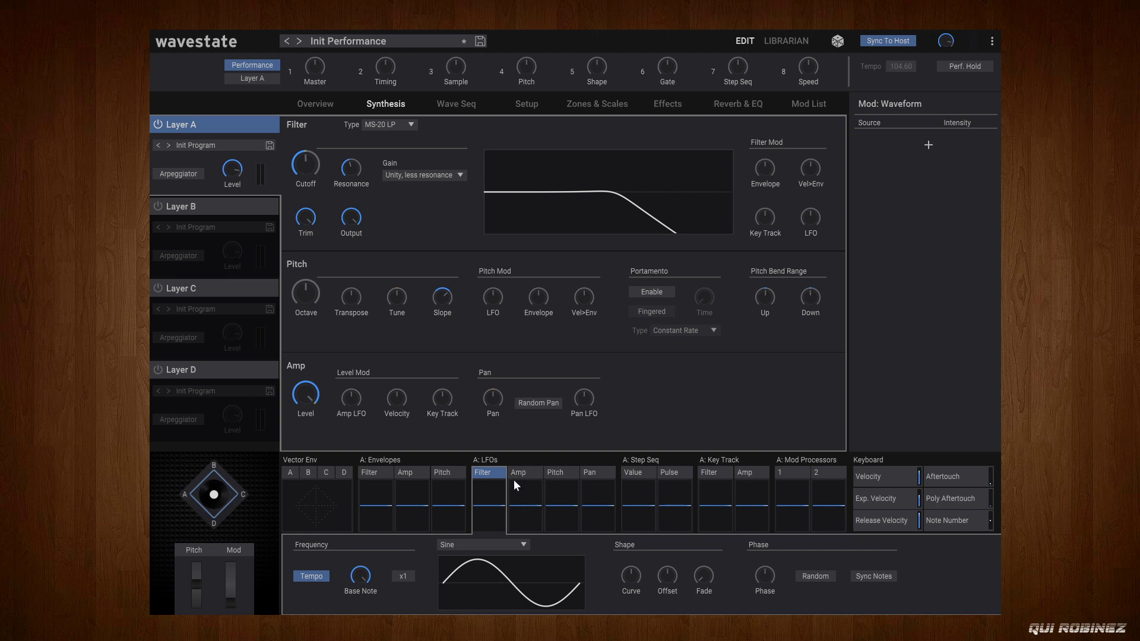
click(529, 473)
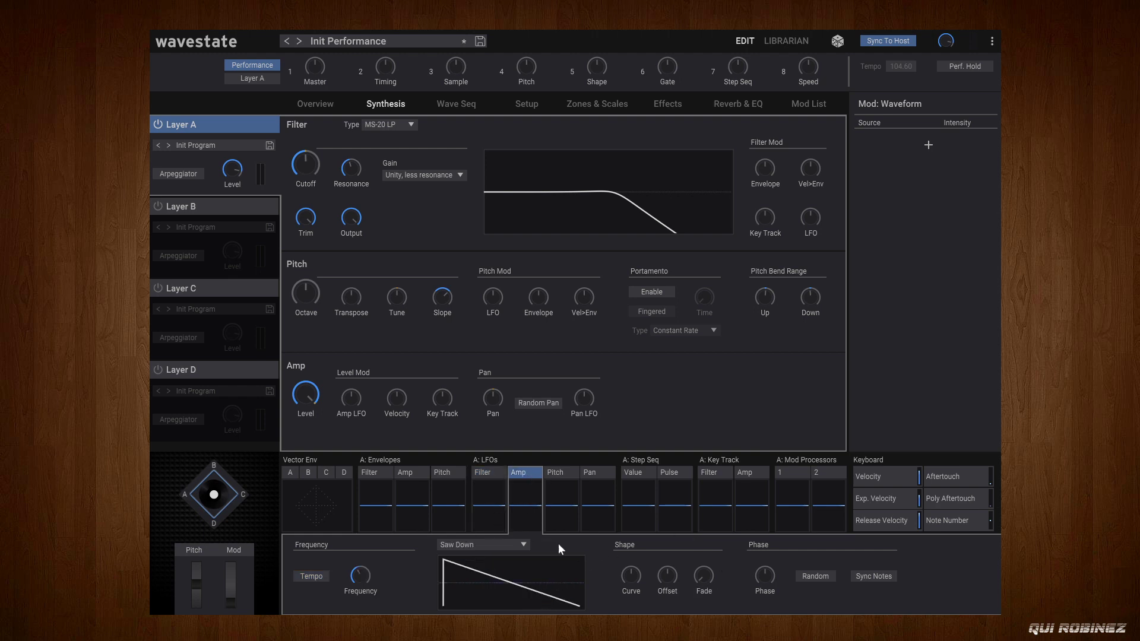
click(484, 473)
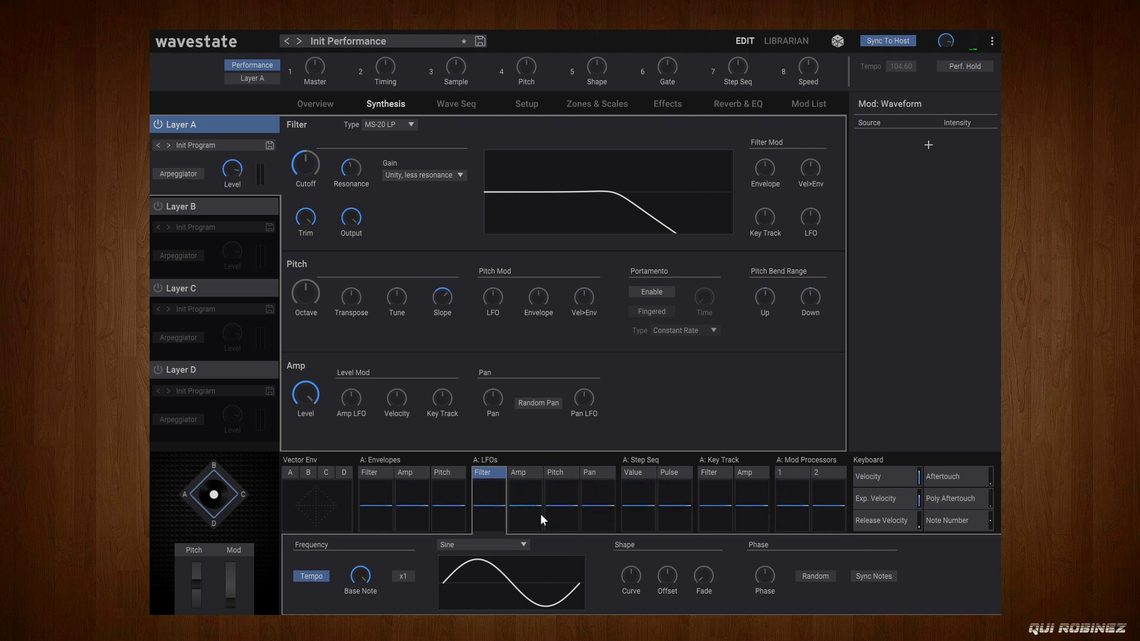
Step: Balance Mod Processor 1's Main Input and Sum Input amounts, with the sum at +18.61%, and raise the filter cutoff slightly
click(778, 475)
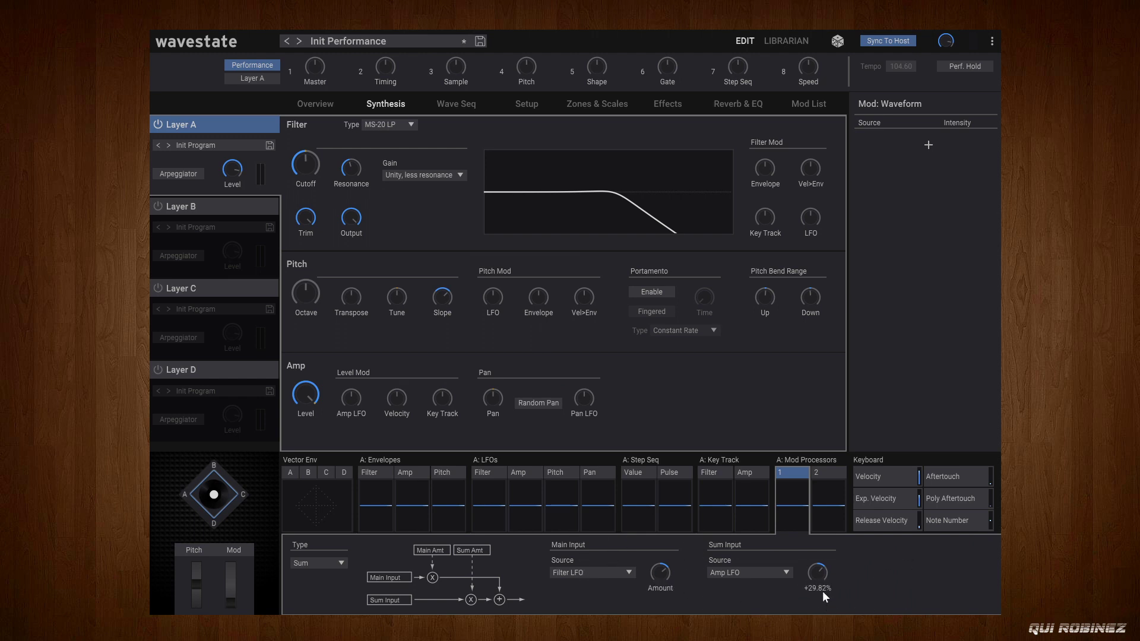
mouse_move(815, 580)
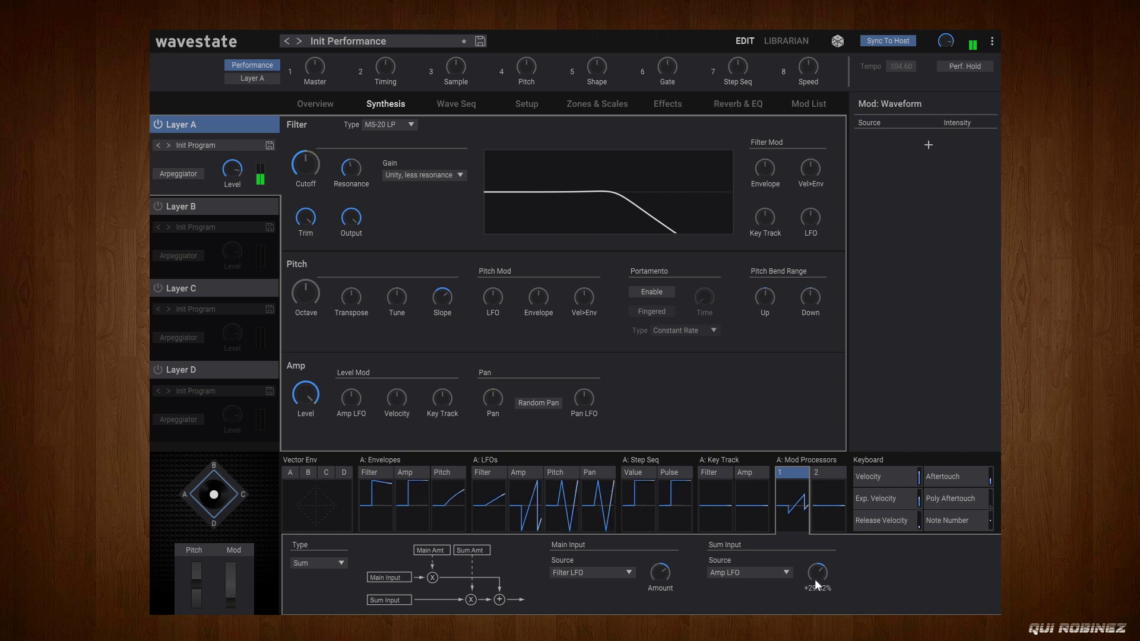
drag(814, 576, 821, 605)
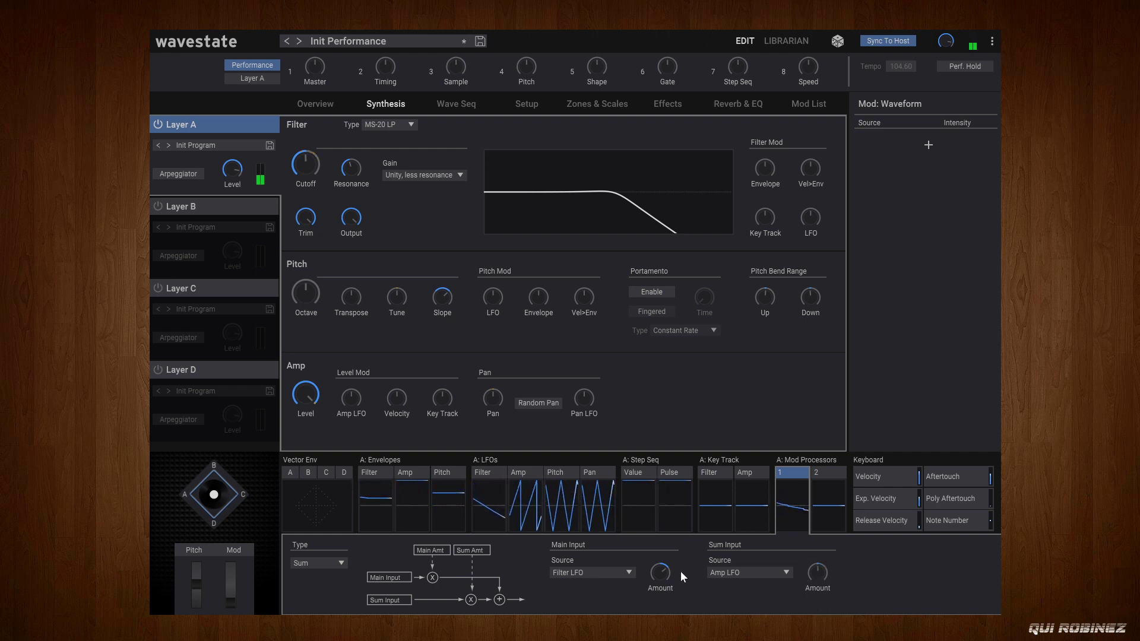
drag(658, 572, 655, 548)
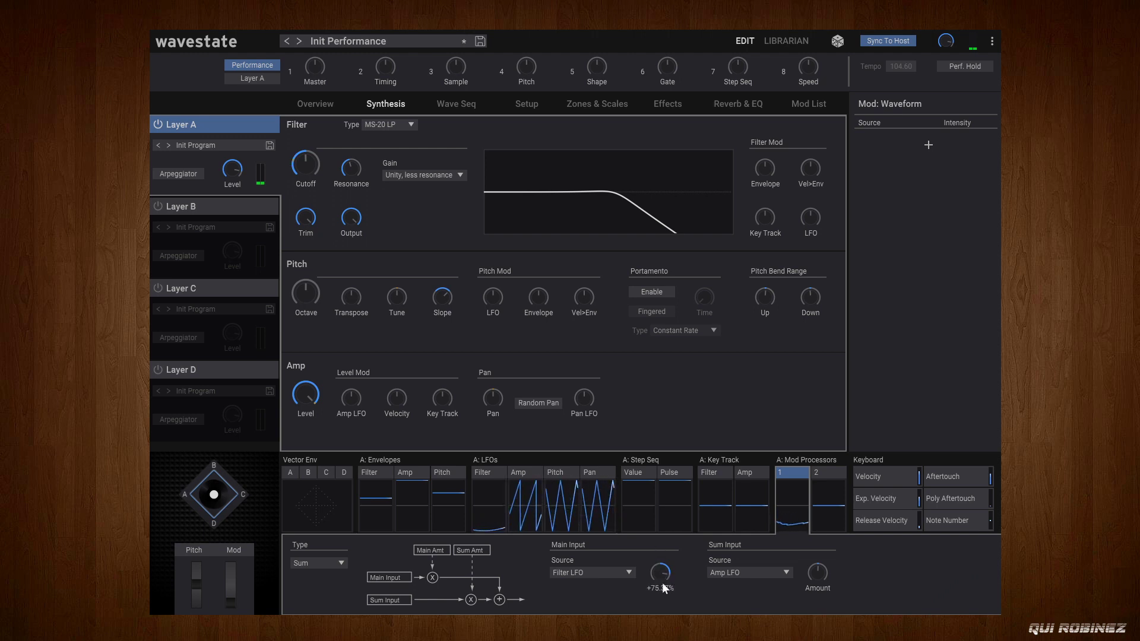
click(305, 168)
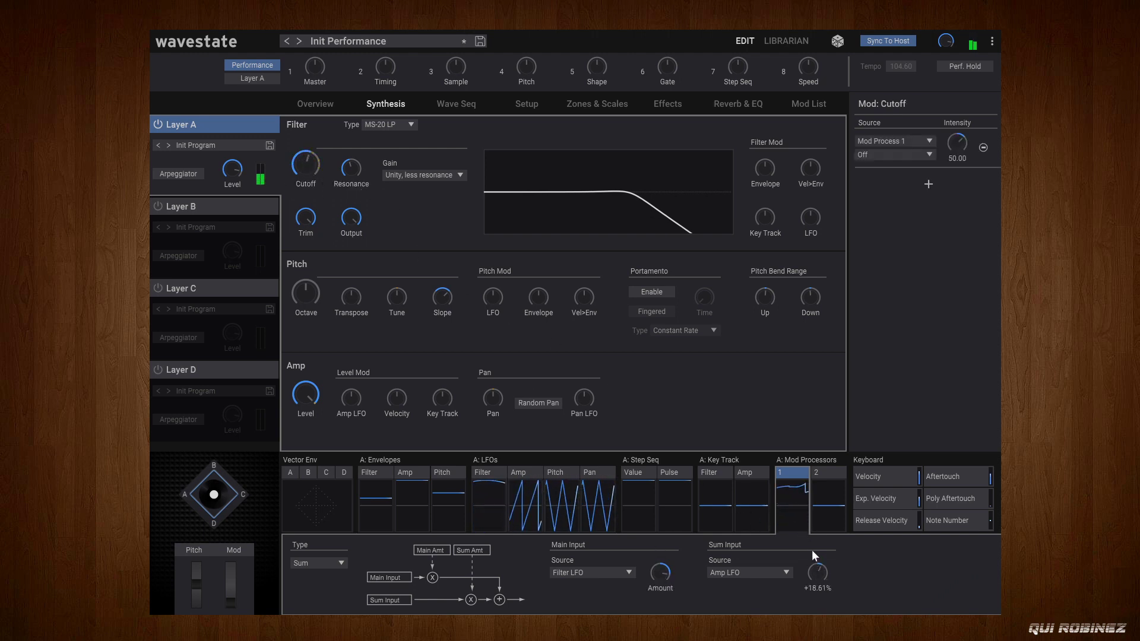
Step: Sweep Mod Processor 1's Sum Input amount up to +38.48% and back down to a negative amount
mouse_move(816, 565)
scroll(814, 561, up, 2)
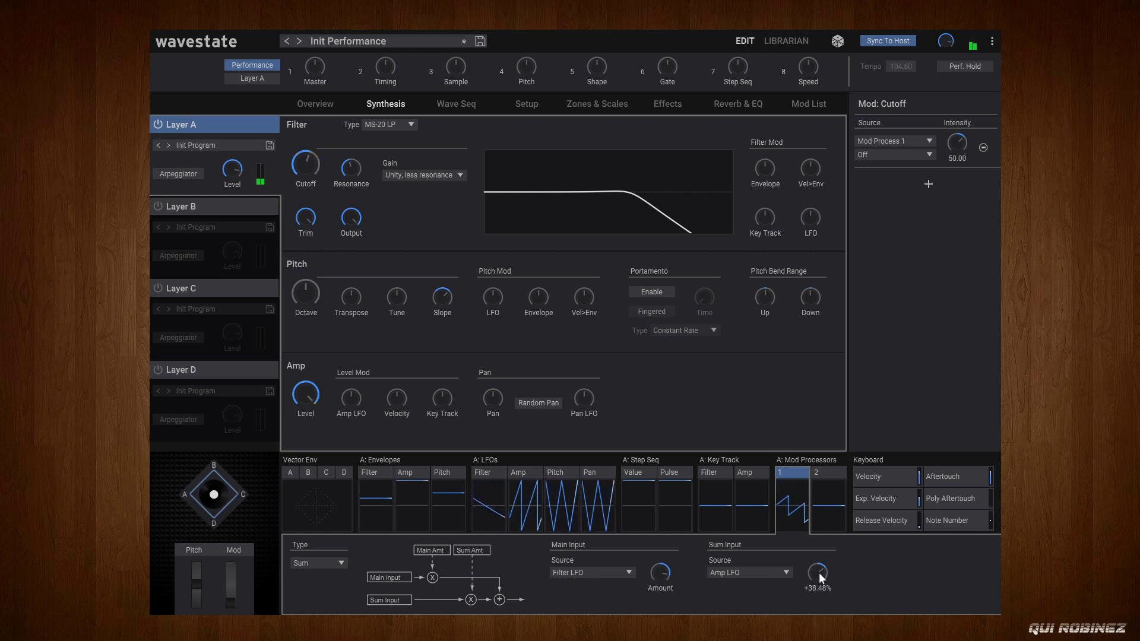
drag(818, 572, 816, 614)
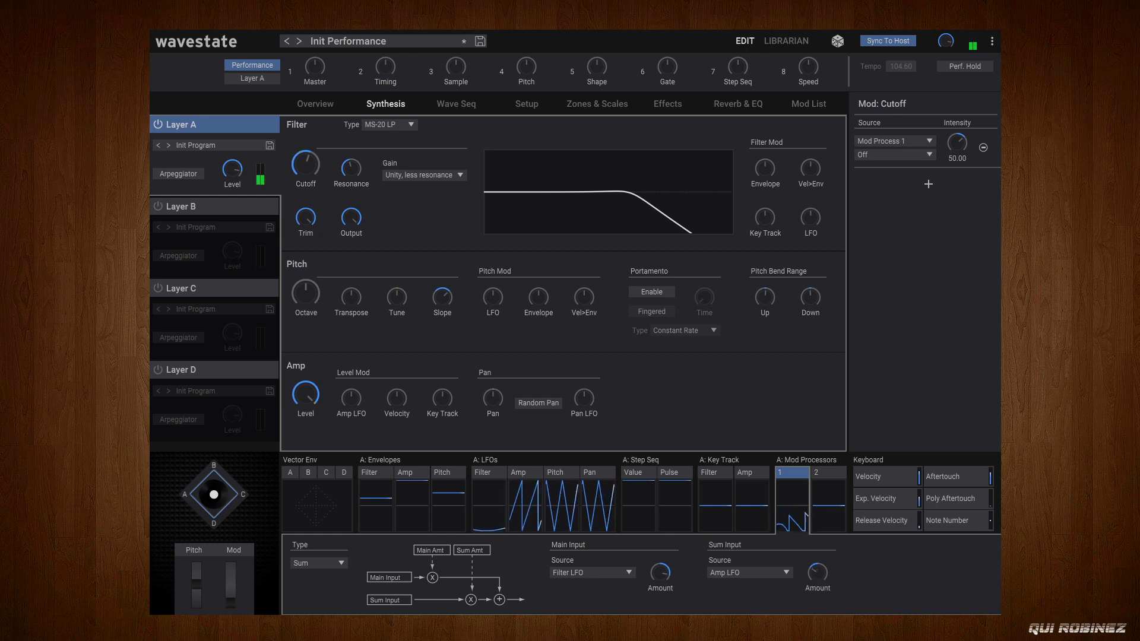
mouse_move(655, 575)
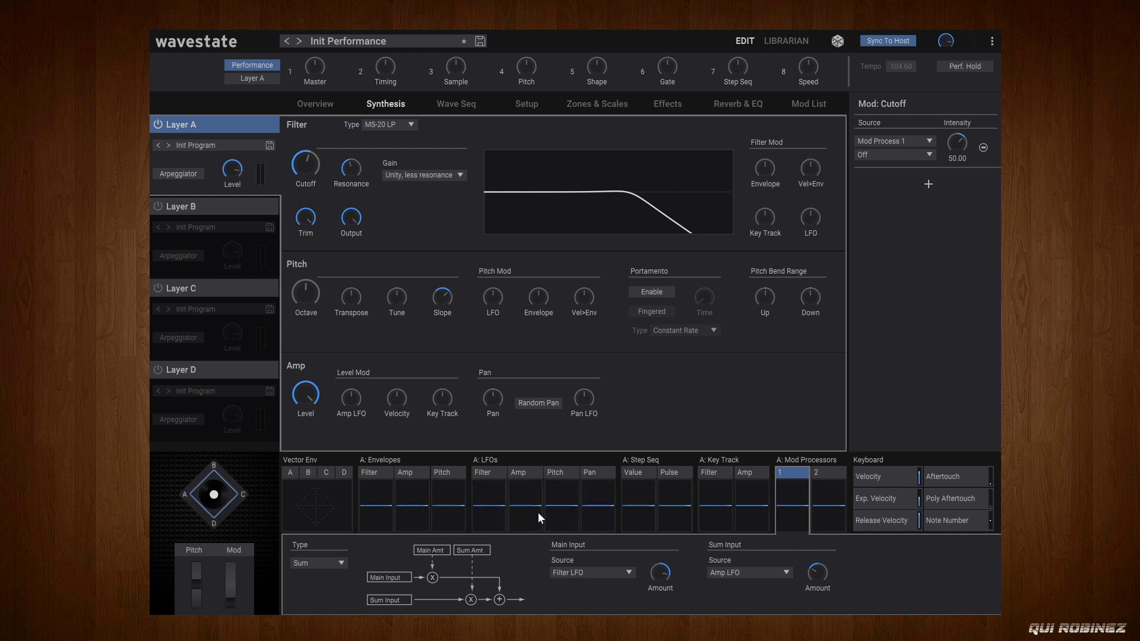
Step: Assign Filter Env as the Main Input source of Mod Processor 1 and open Layer A's Filter envelope settings
click(374, 471)
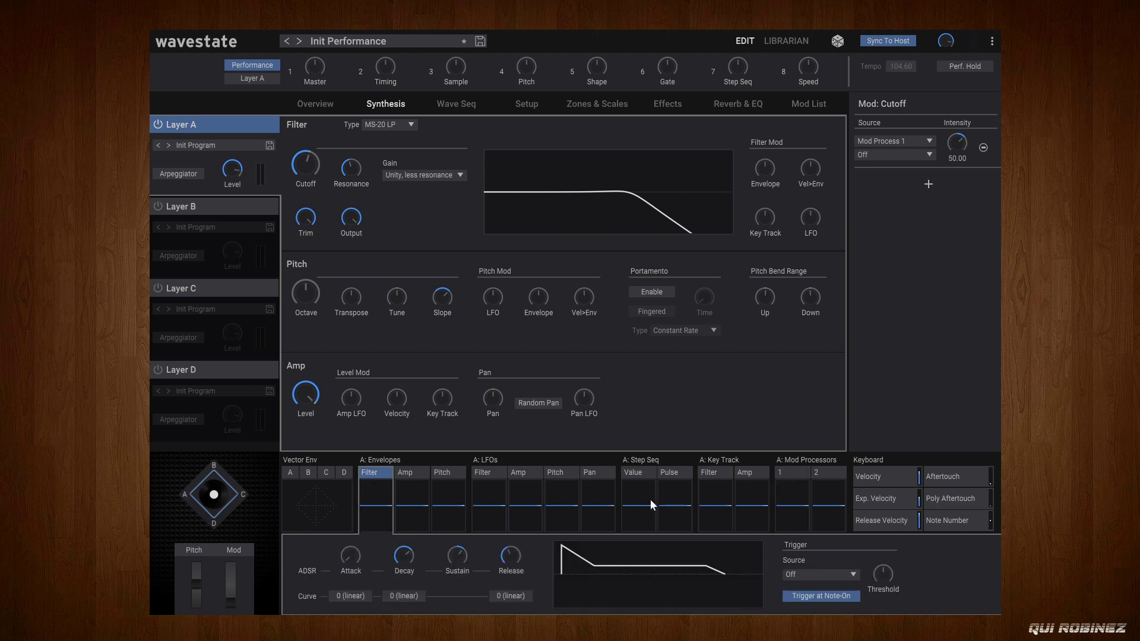
click(517, 473)
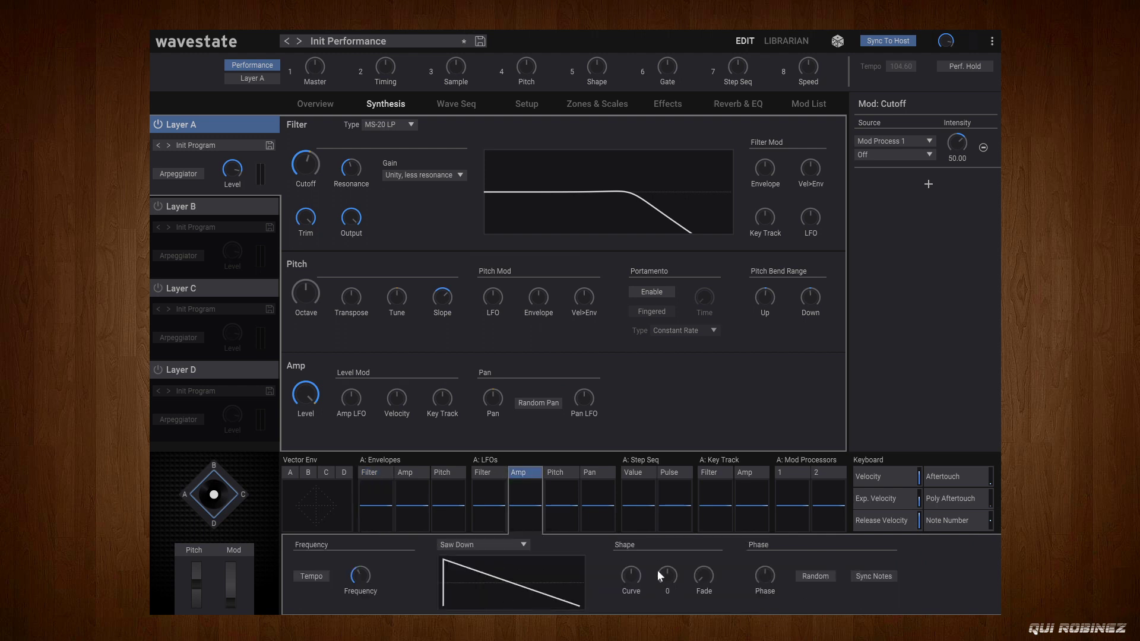
click(790, 473)
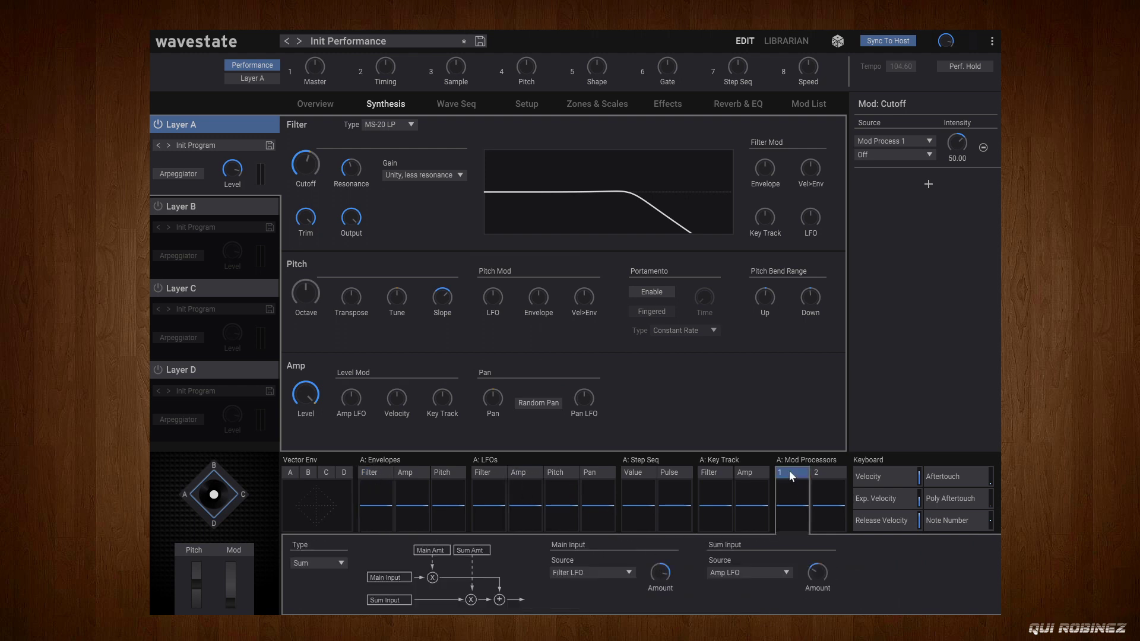
click(779, 570)
click(618, 573)
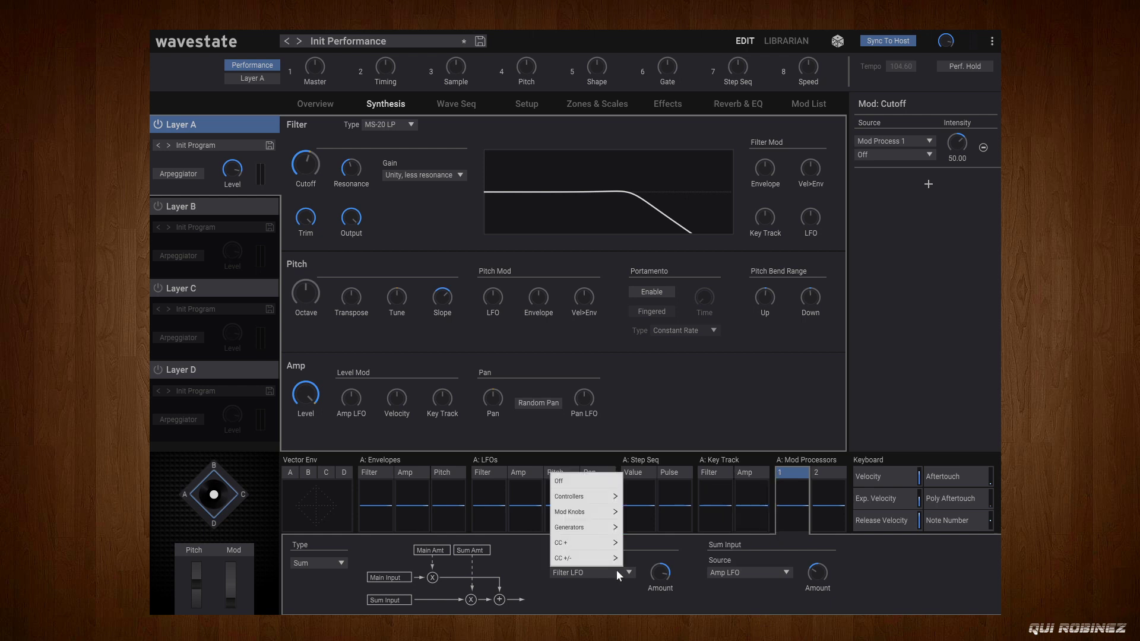
mouse_move(602, 527)
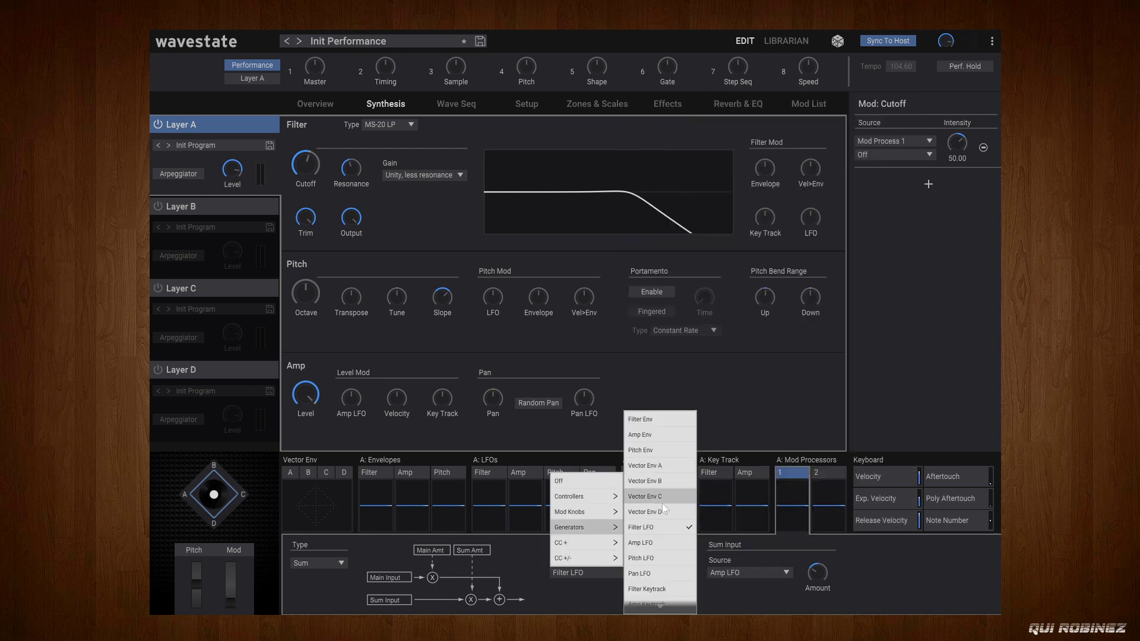
click(646, 421)
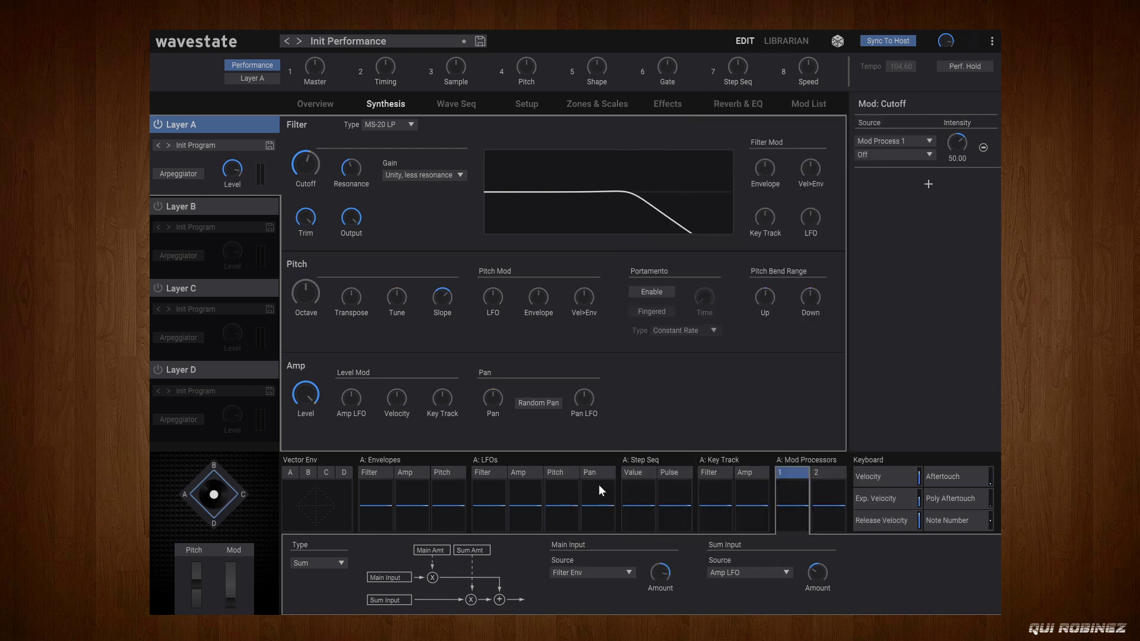
click(376, 474)
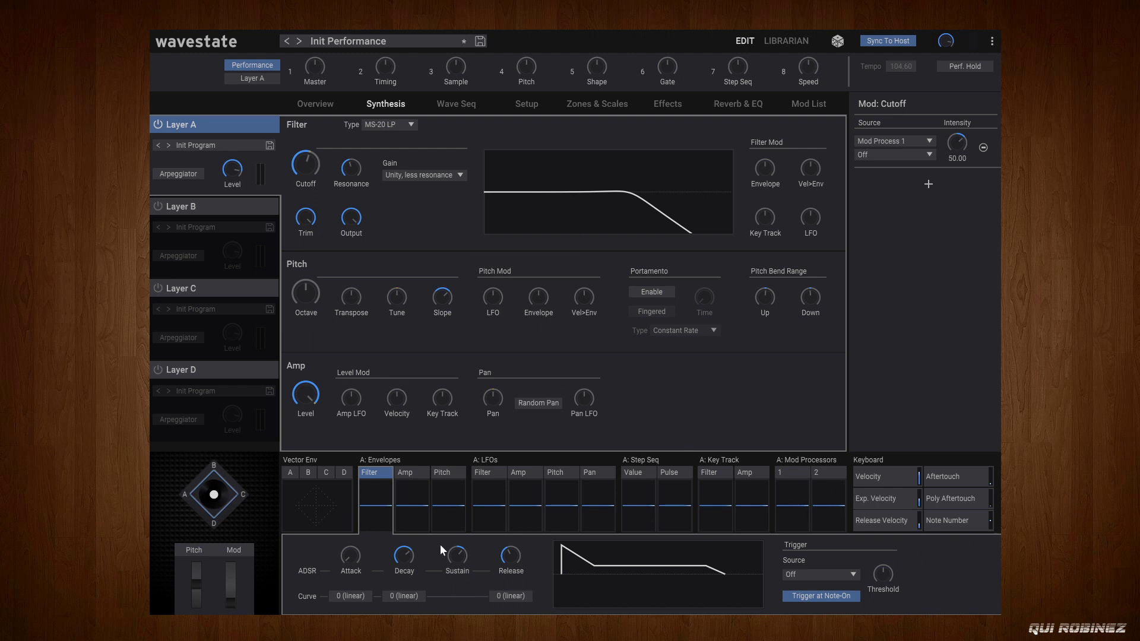
Step: Change the type of Mod Processor 1 to Gate
click(778, 484)
click(323, 564)
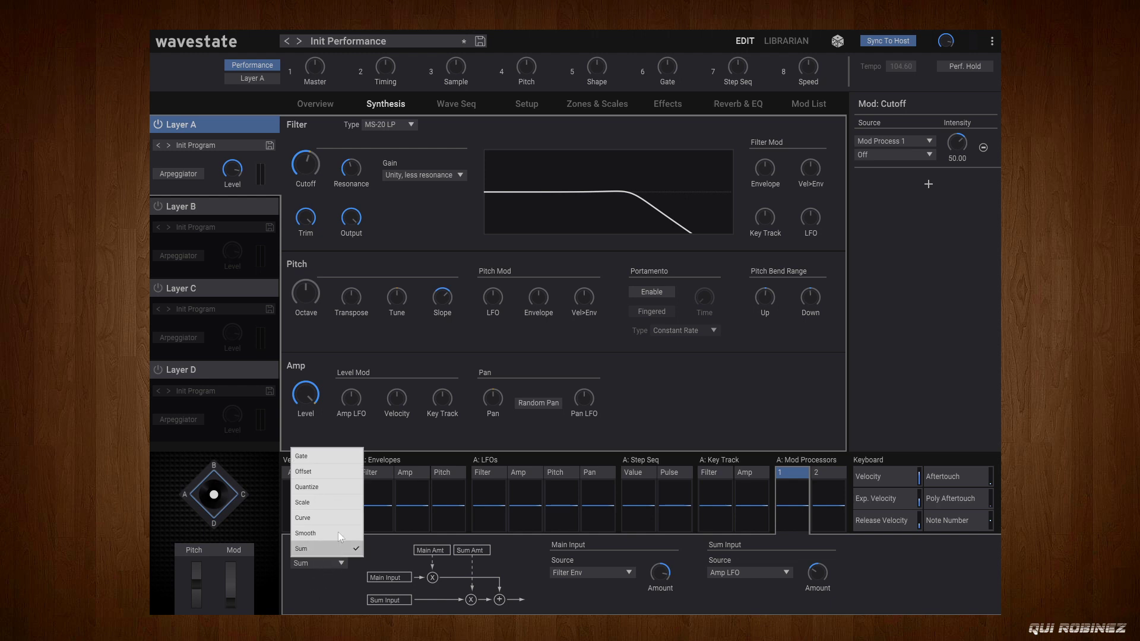
click(326, 455)
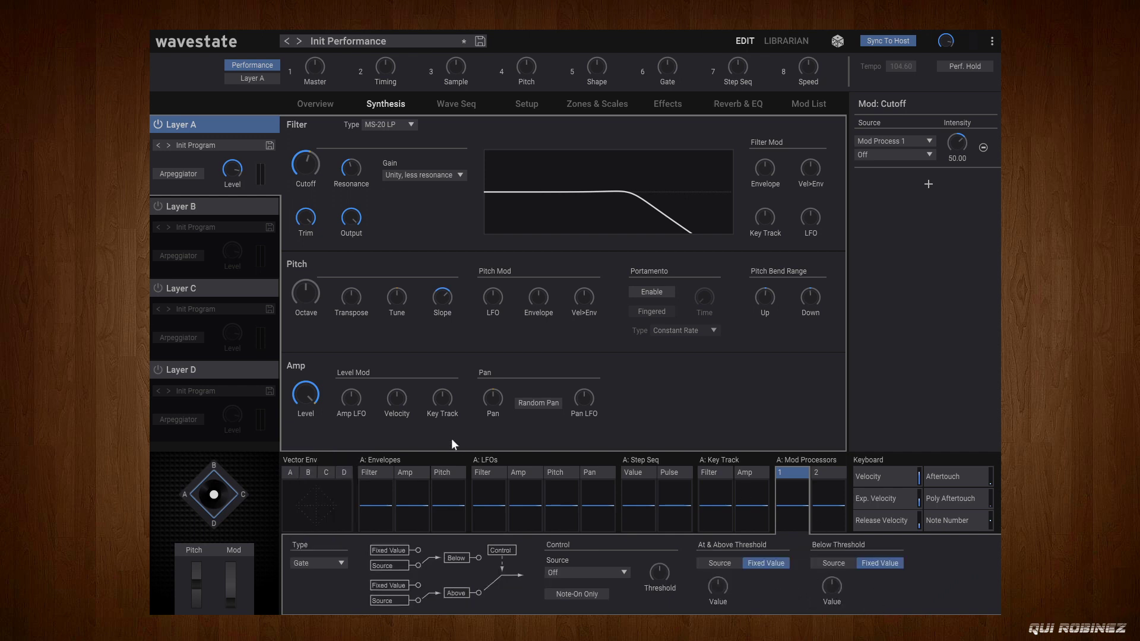
Step: Set the waveform of Layer A's Filter LFO to Triangle and lower the filter cutoff slightly
click(487, 473)
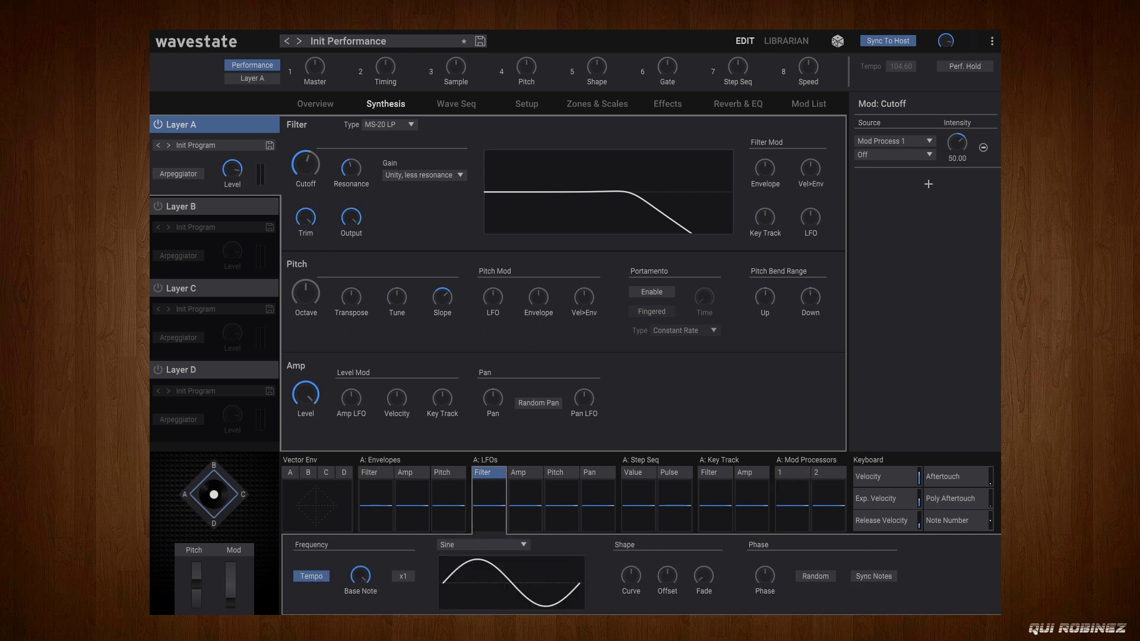
click(475, 546)
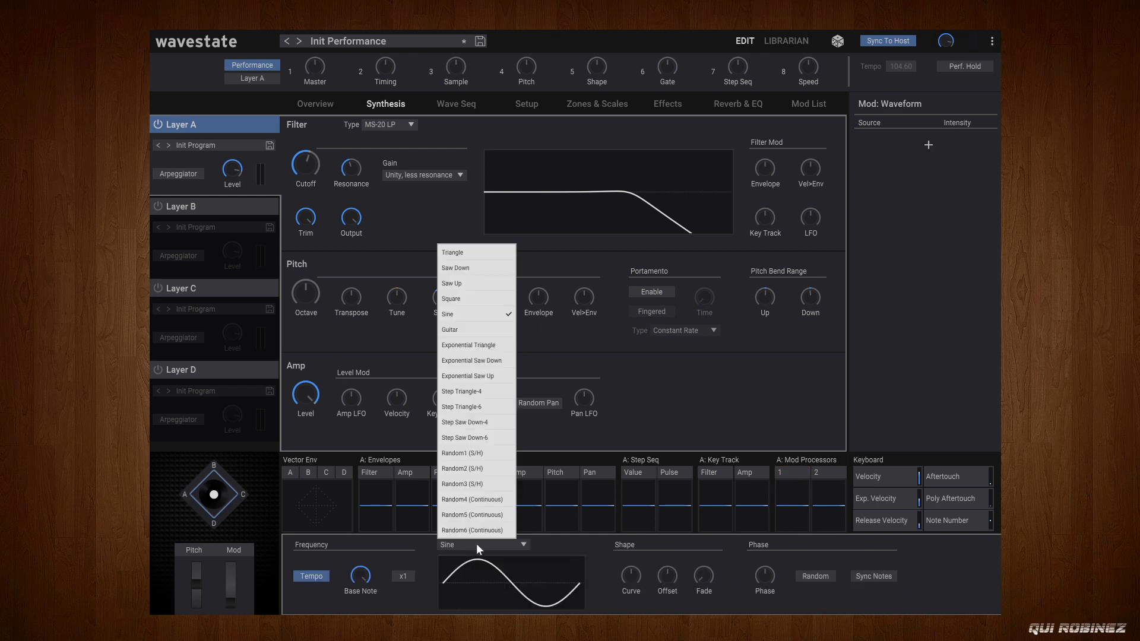
click(478, 242)
click(491, 547)
click(463, 254)
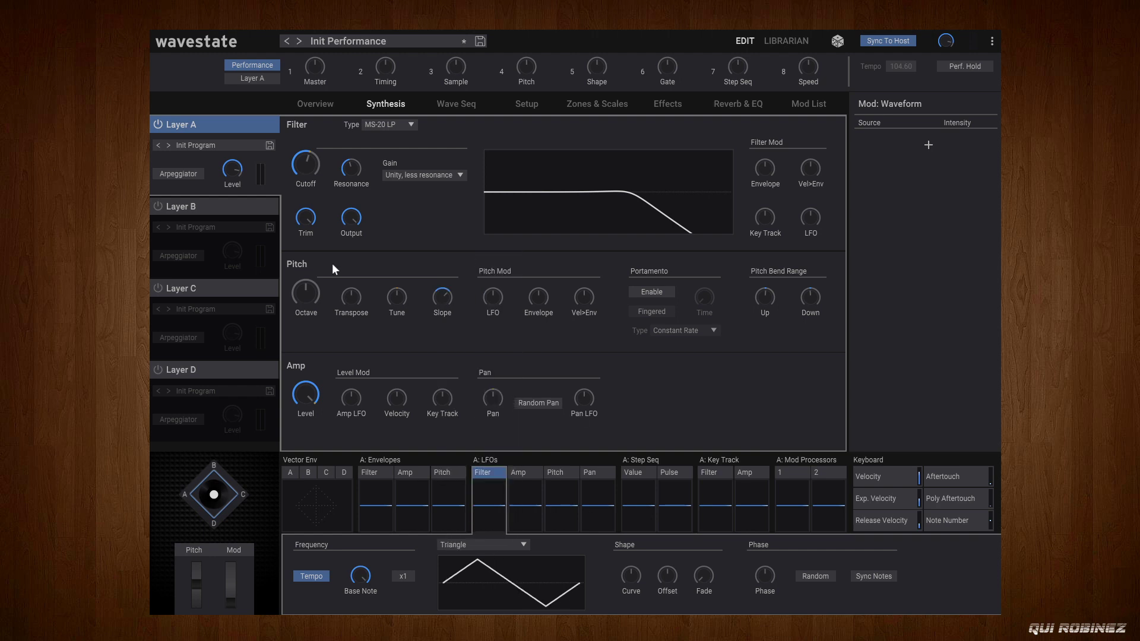
click(302, 164)
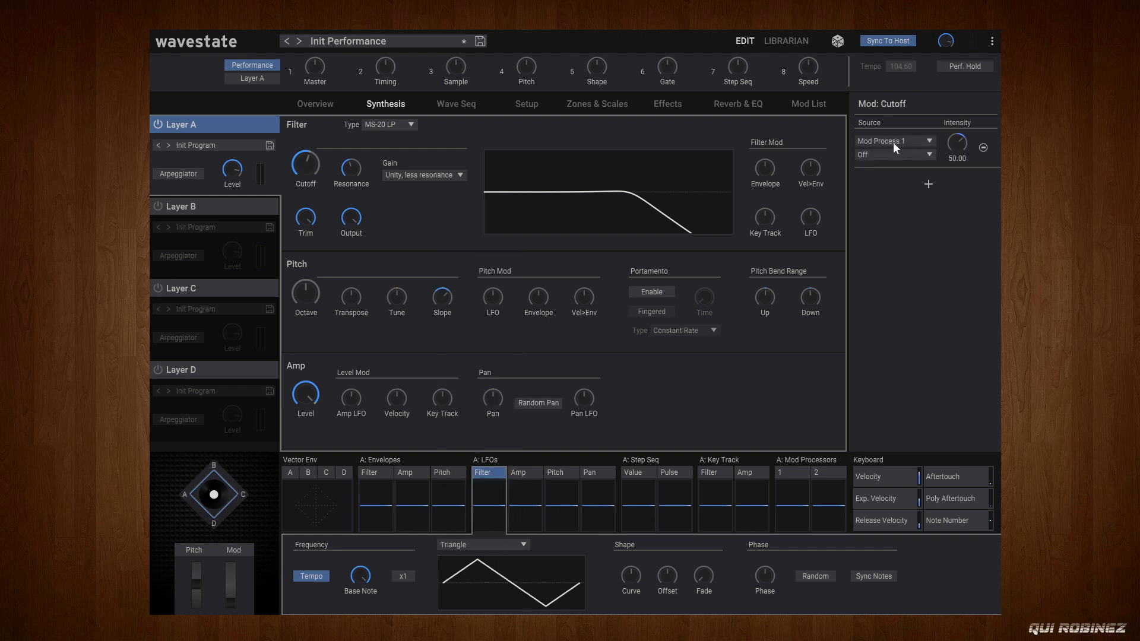
drag(309, 162, 304, 172)
Step: Assign Filter LFO as the Control source of Mod Processor 1's gate
click(792, 502)
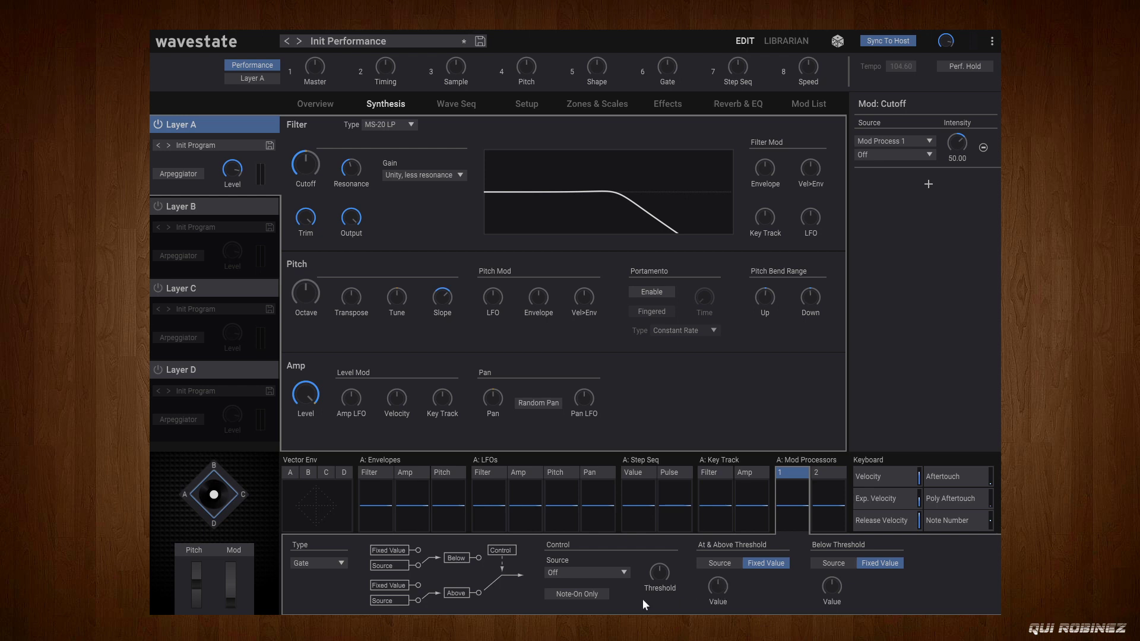
click(590, 572)
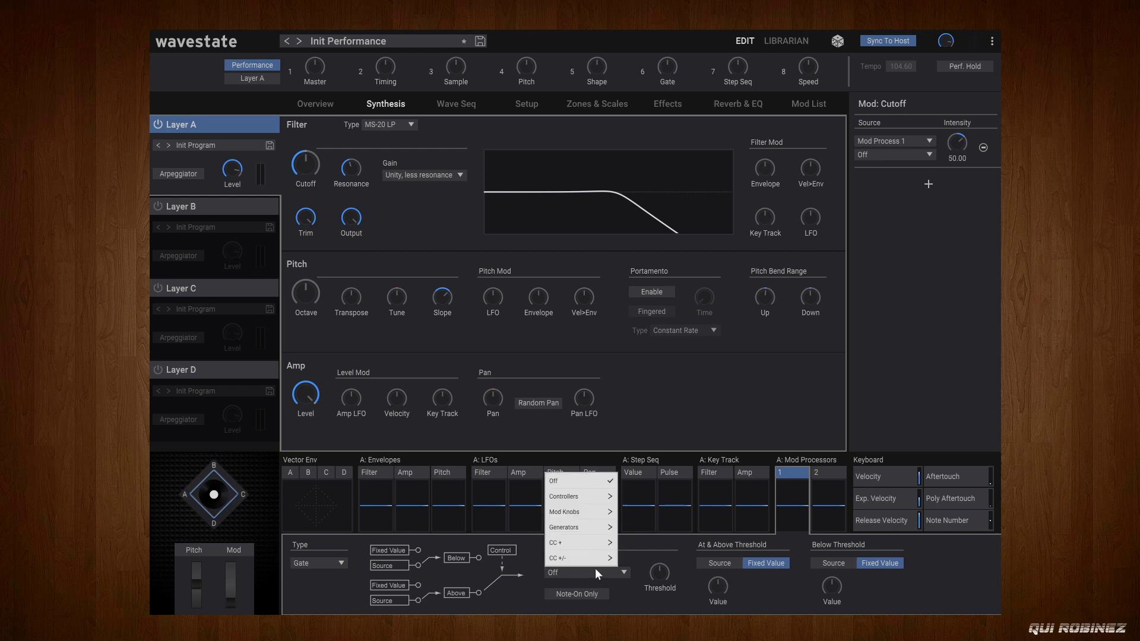
mouse_move(597, 527)
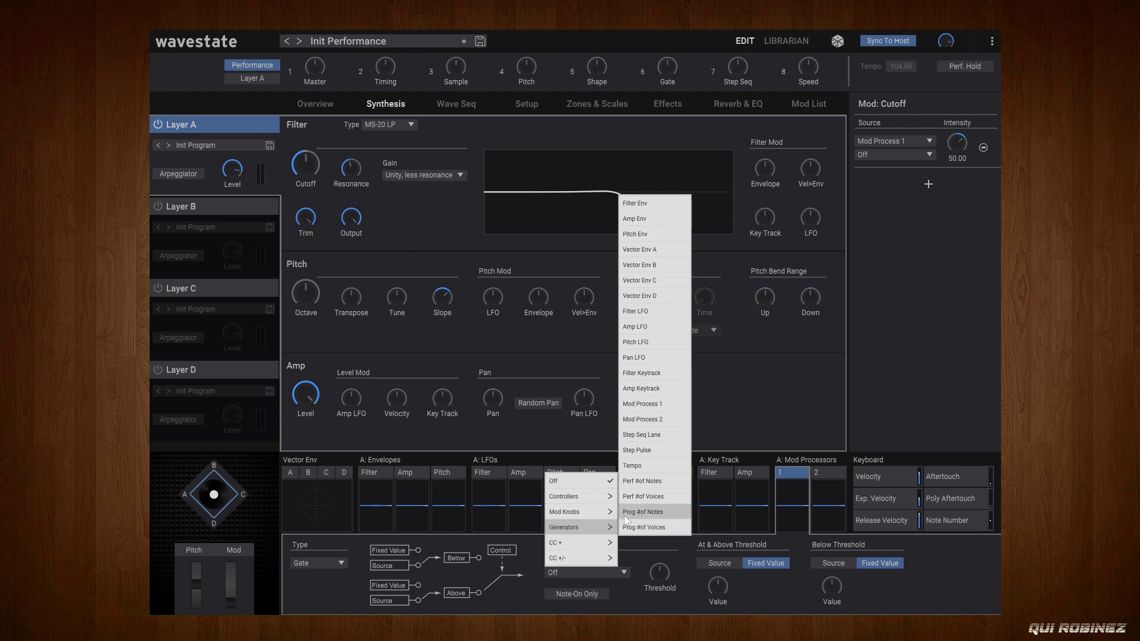
click(653, 312)
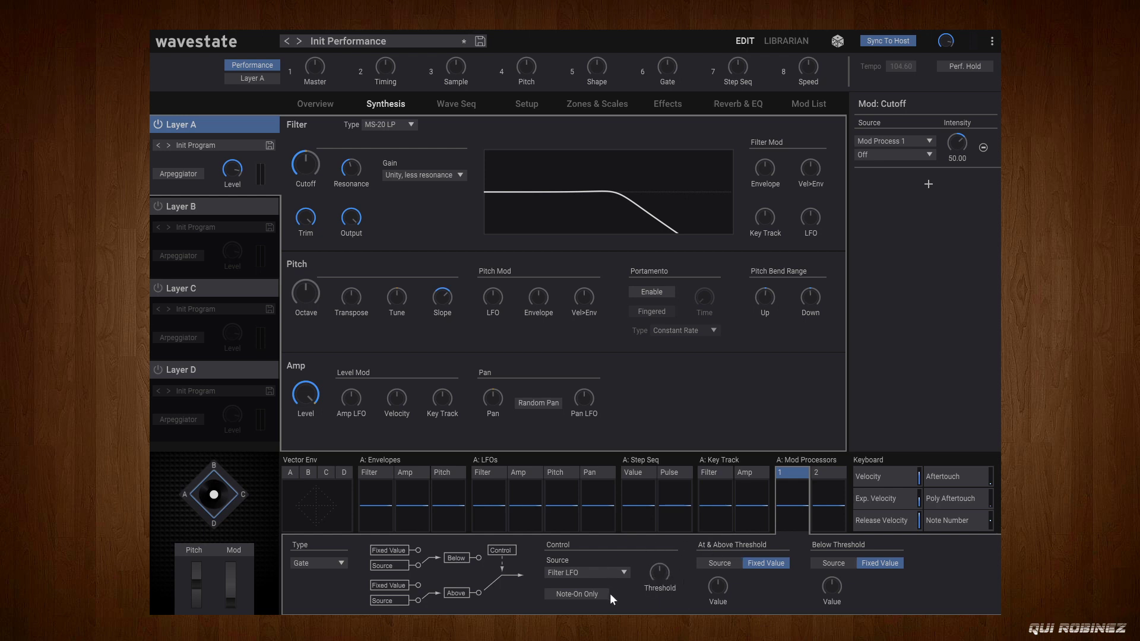
Step: Switch the gate's At & Above Threshold and Below Threshold outputs to Source, with Filter LFO assigned to both
click(736, 562)
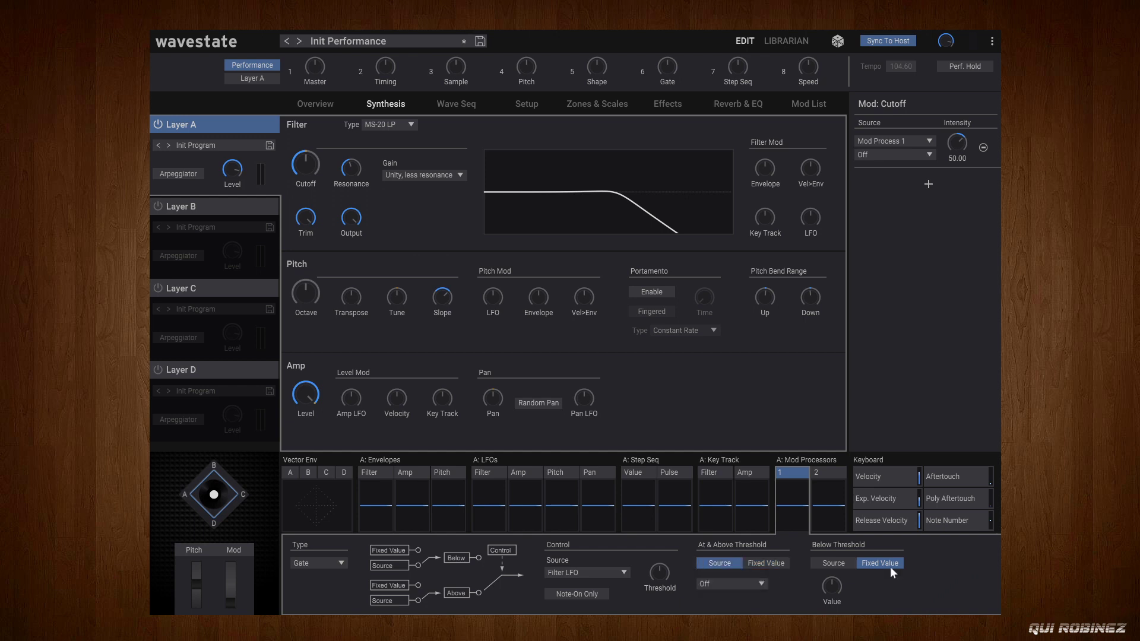
click(836, 562)
click(724, 583)
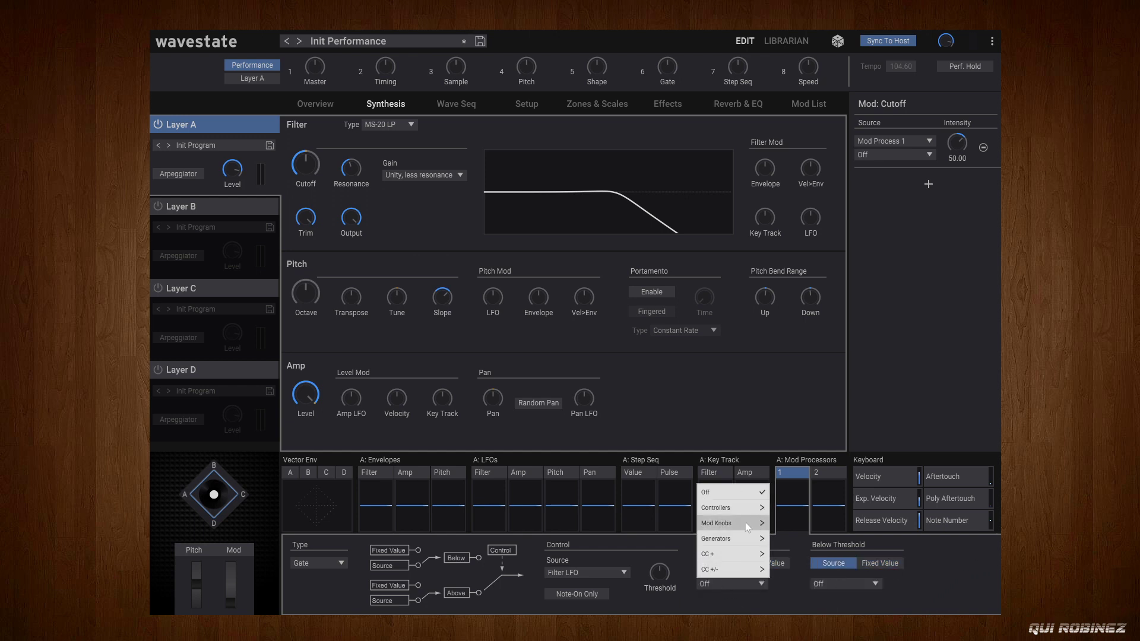
mouse_move(740, 540)
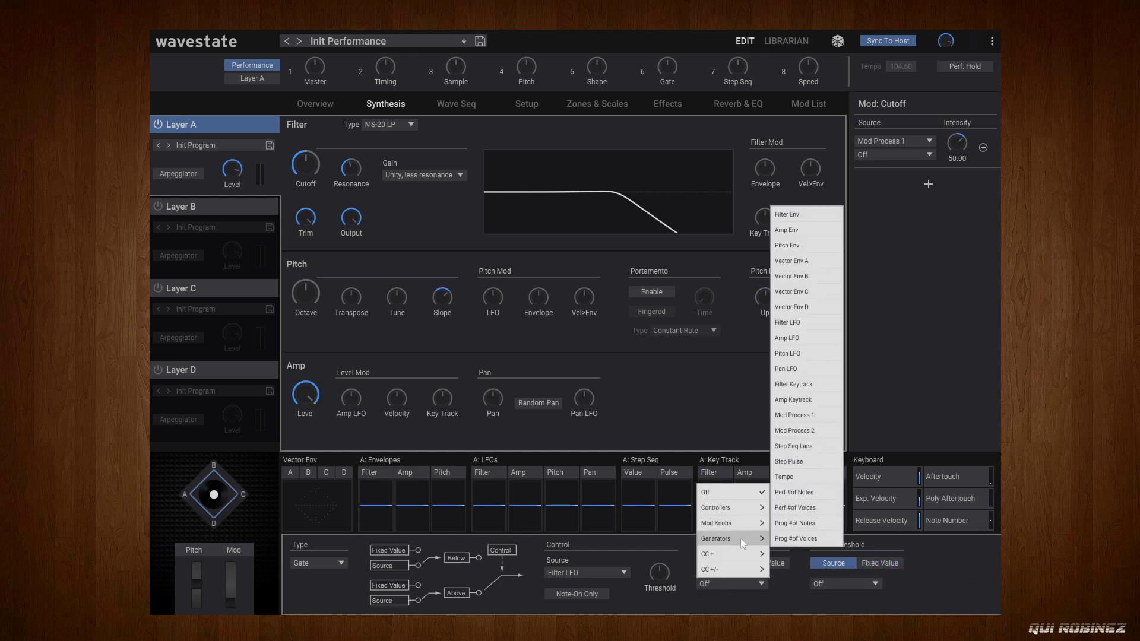
click(804, 318)
click(838, 588)
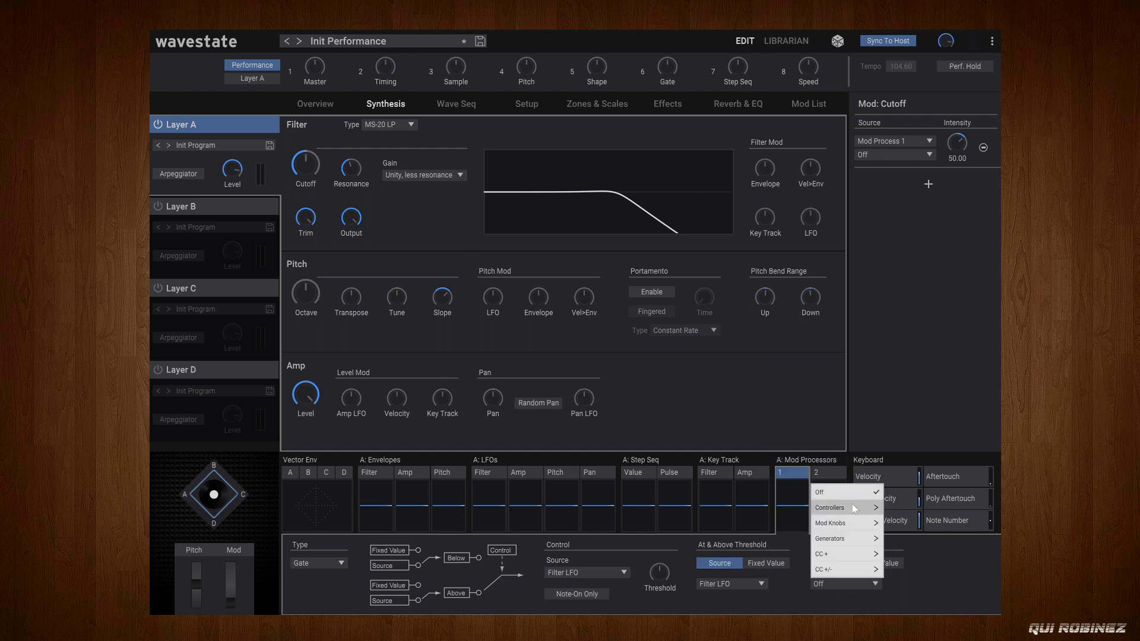
mouse_move(846, 508)
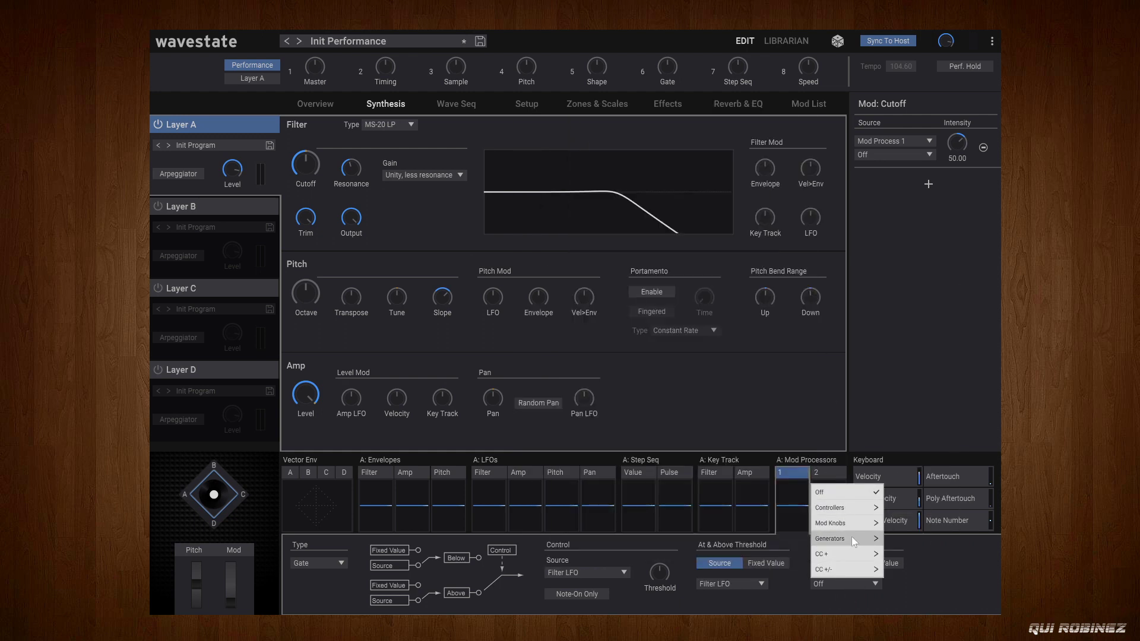
mouse_move(852, 537)
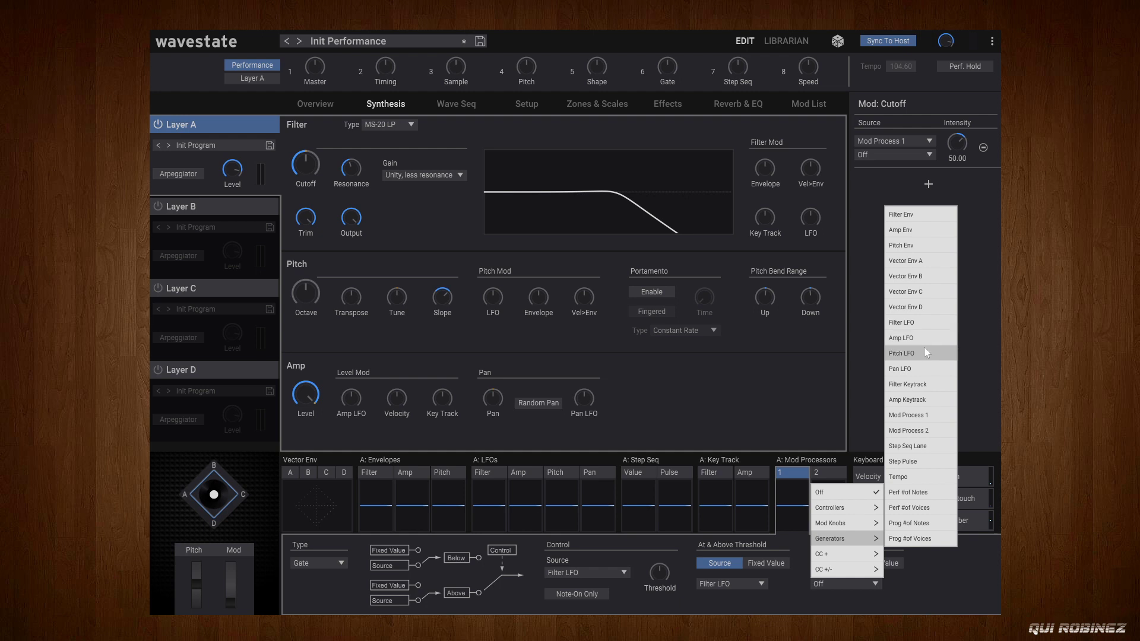
click(921, 321)
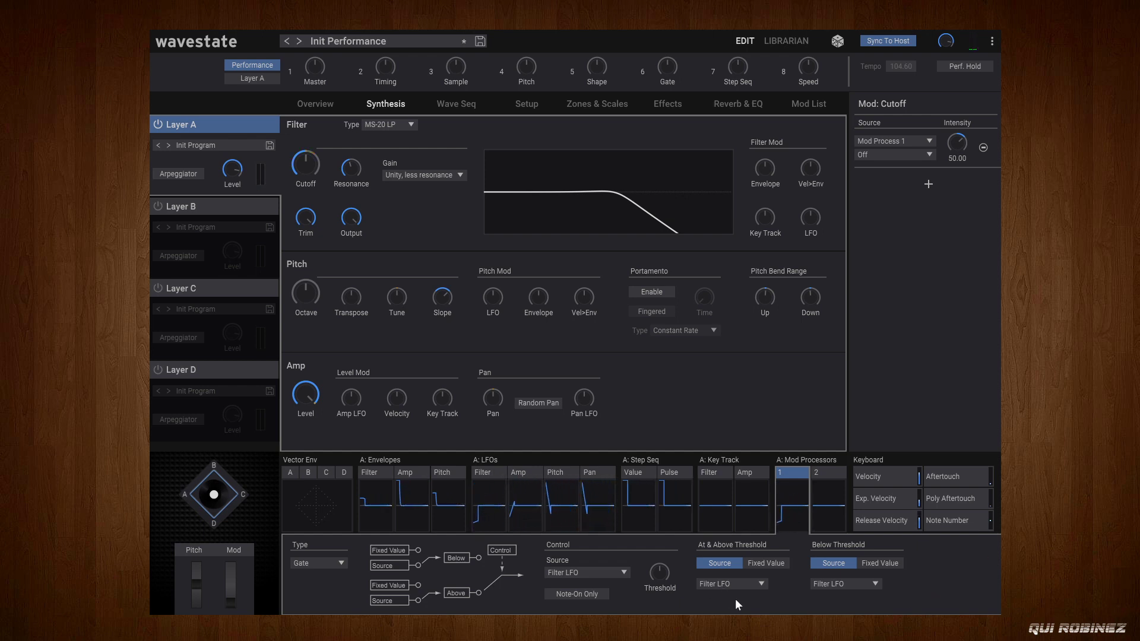
Step: Check the Filter LFO settings and set the Control threshold of Mod Processor 1's gate to 40
click(486, 473)
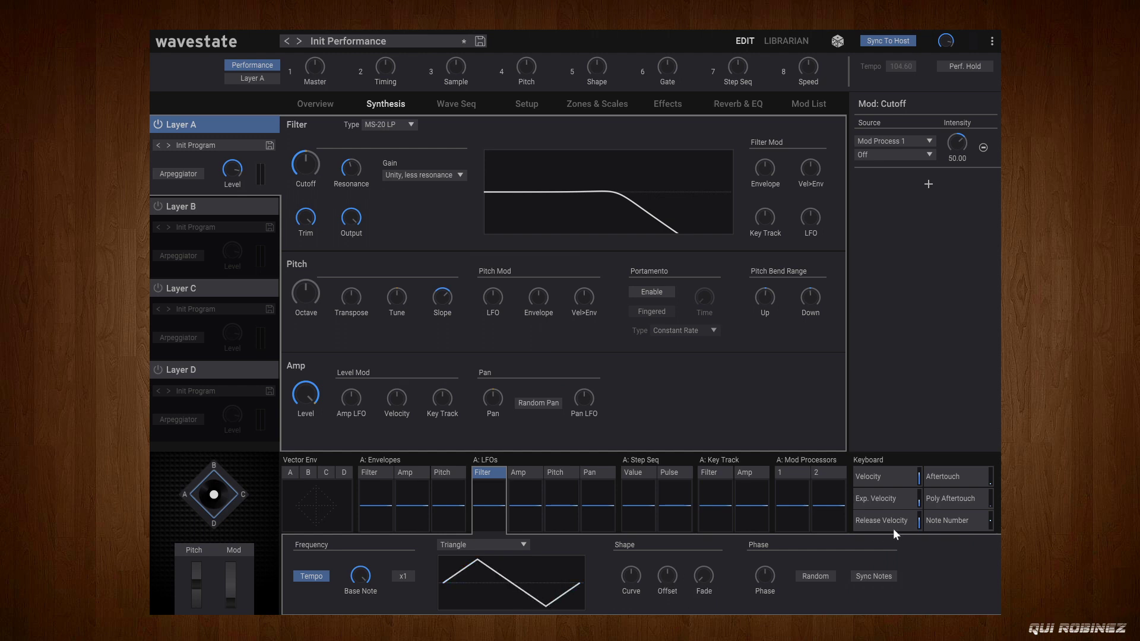
click(798, 473)
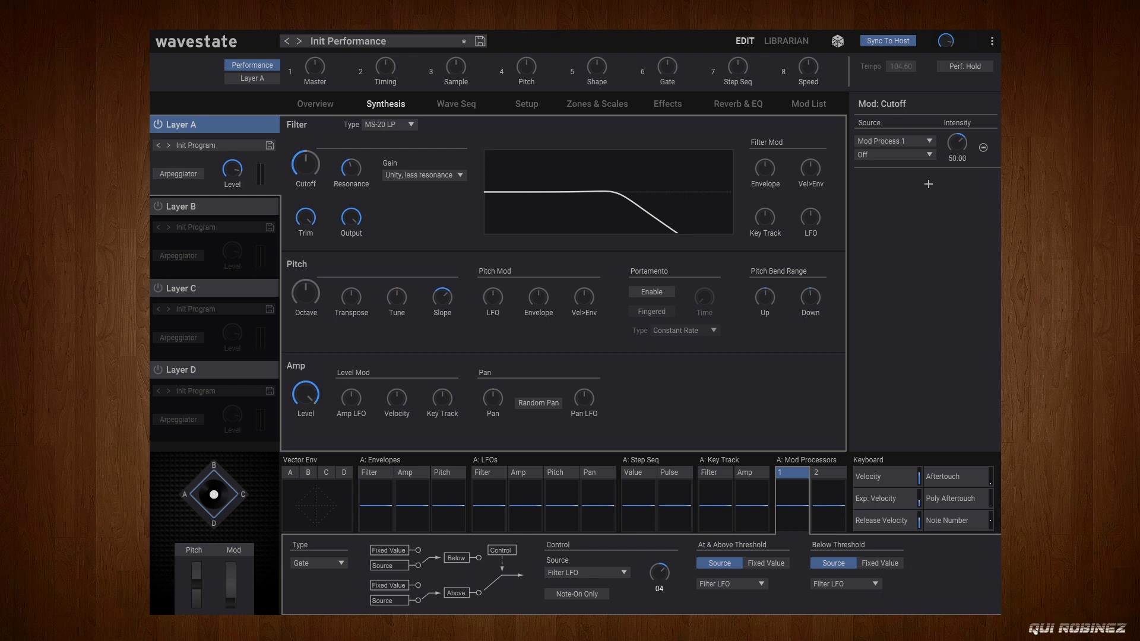
key(BackSpace)
key(BackSpace)
text(40)
key(Return)
Step: Switch the gate's At & Above Threshold output to Fixed Value with a value of 40%
click(771, 563)
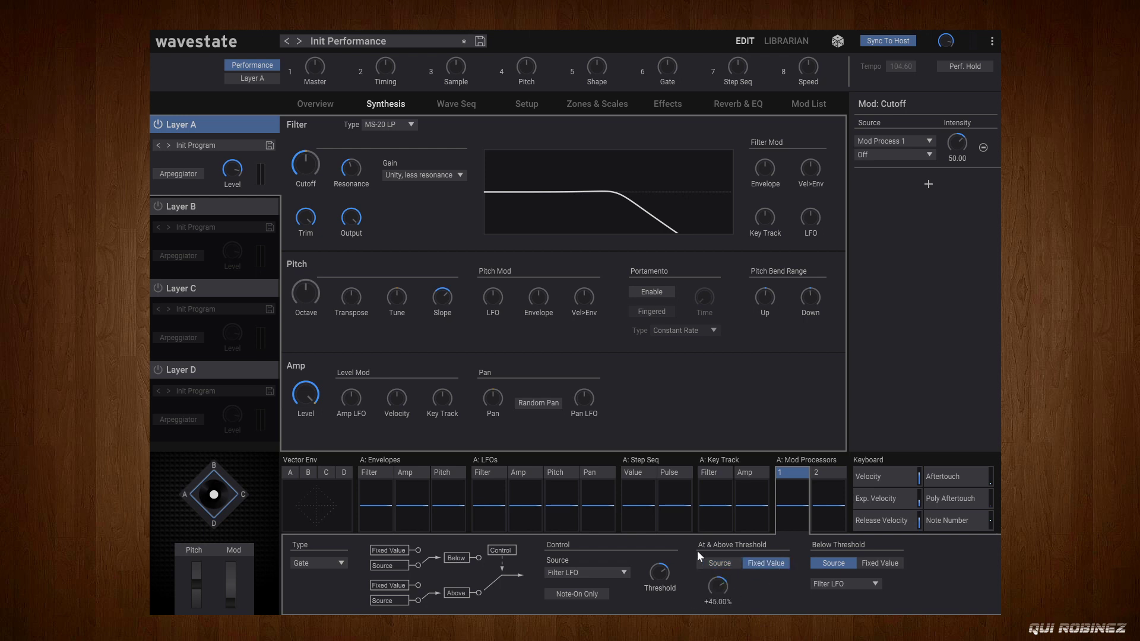
drag(725, 602, 663, 607)
text(40)
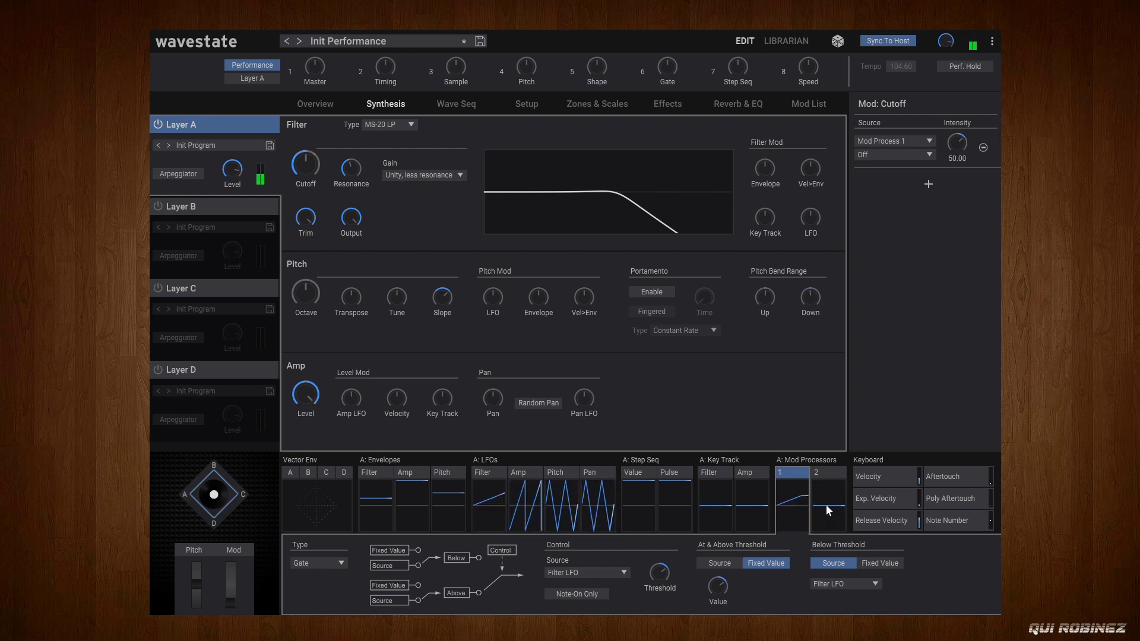
Step: Adjust the Control threshold of Mod Processor 1's gate while listening to the filter modulation
mouse_move(665, 576)
drag(657, 578, 706, 561)
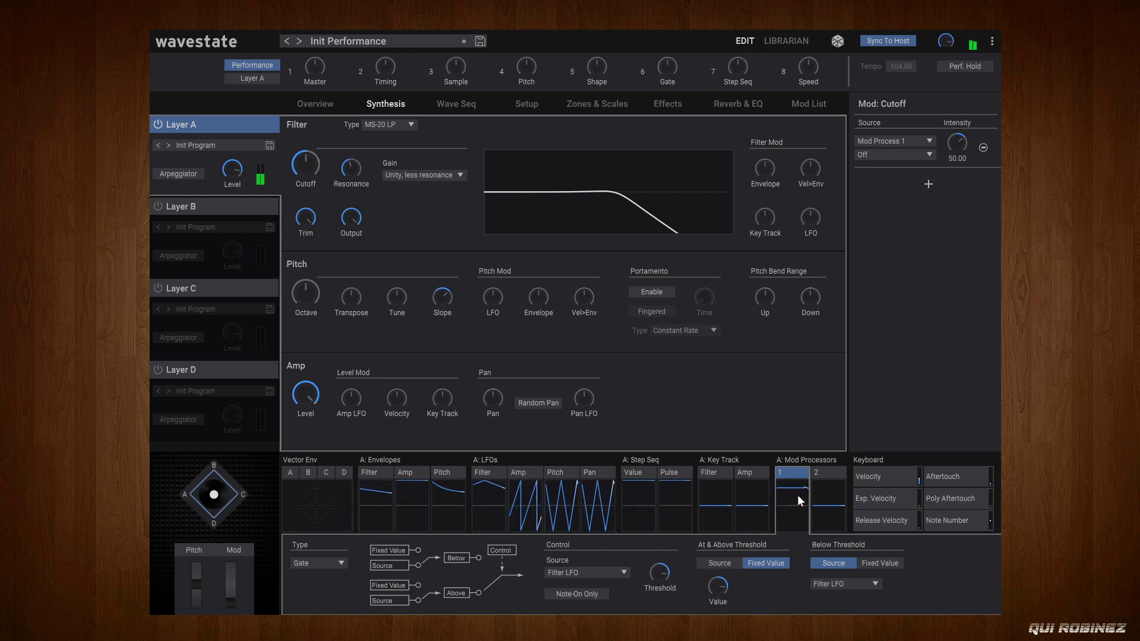
mouse_move(674, 581)
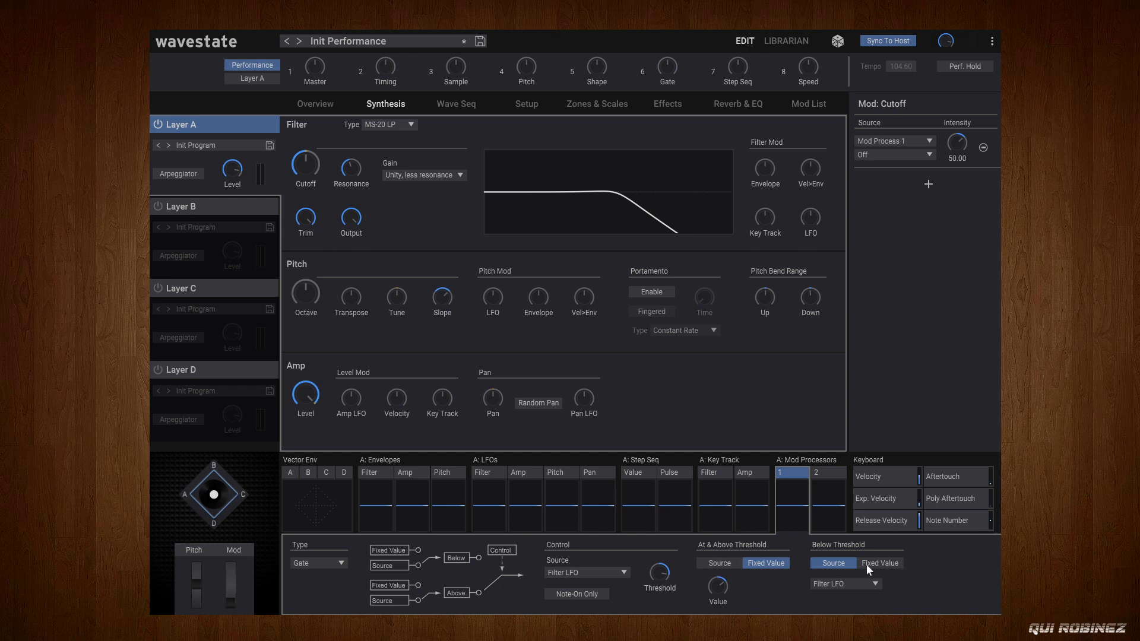
click(656, 587)
Step: Switch the gate's At & Above Threshold output back to Source and assign Pitch LFO to it
mouse_move(722, 588)
click(728, 561)
click(728, 583)
mouse_move(751, 528)
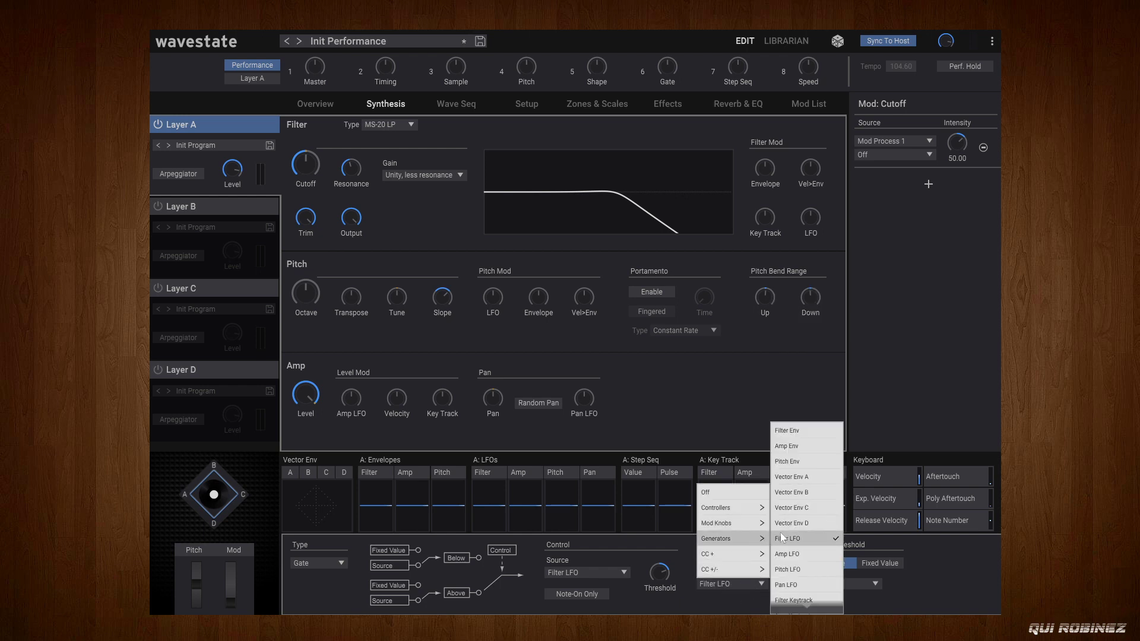
click(810, 569)
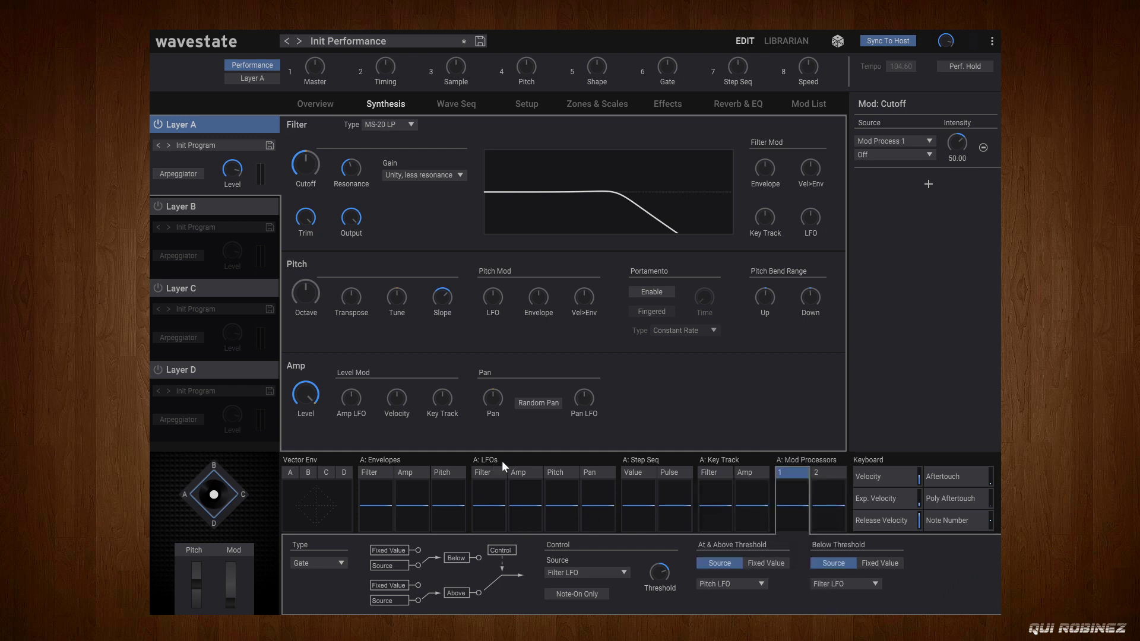
Step: Set the Pitch LFO's waveform to Random1 (S/H) and sync its frequency to tempo
click(572, 472)
click(497, 544)
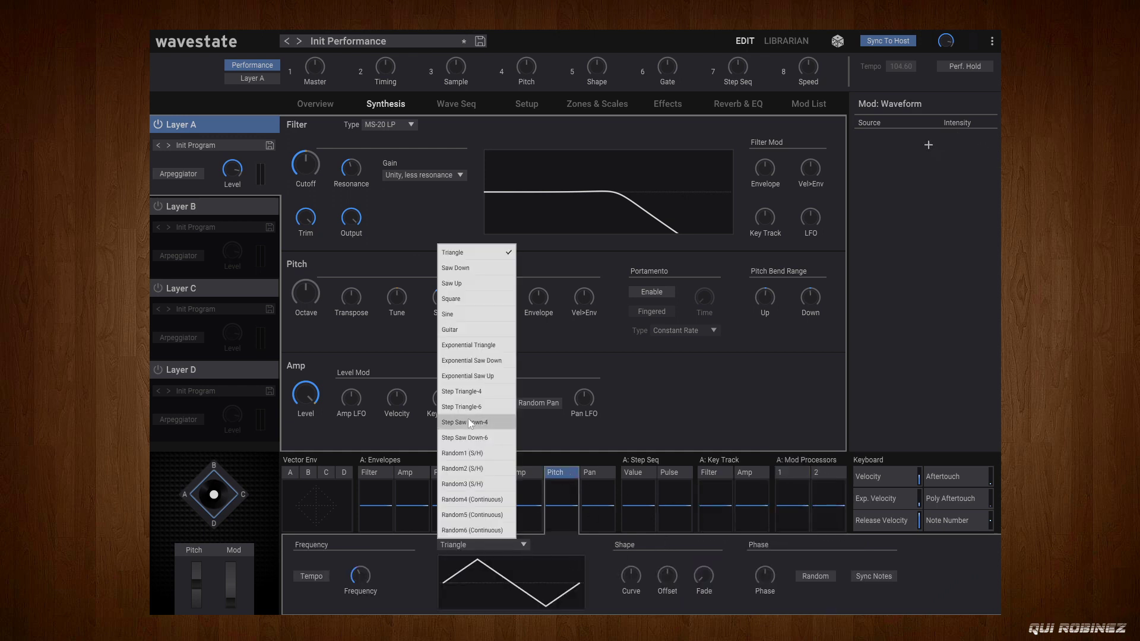
click(494, 453)
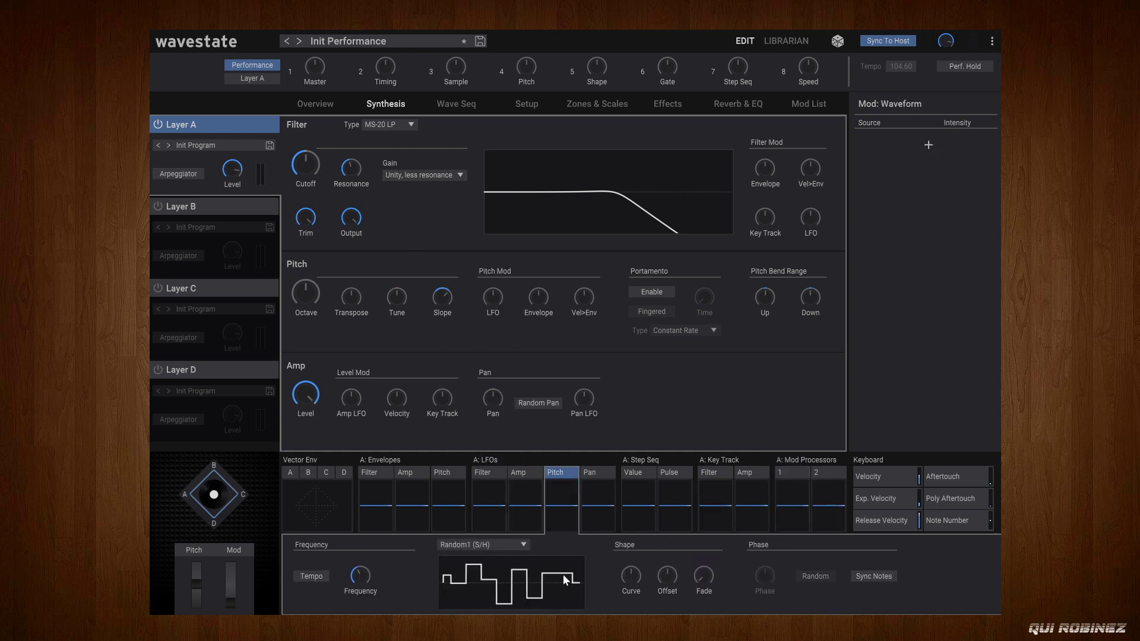
click(312, 577)
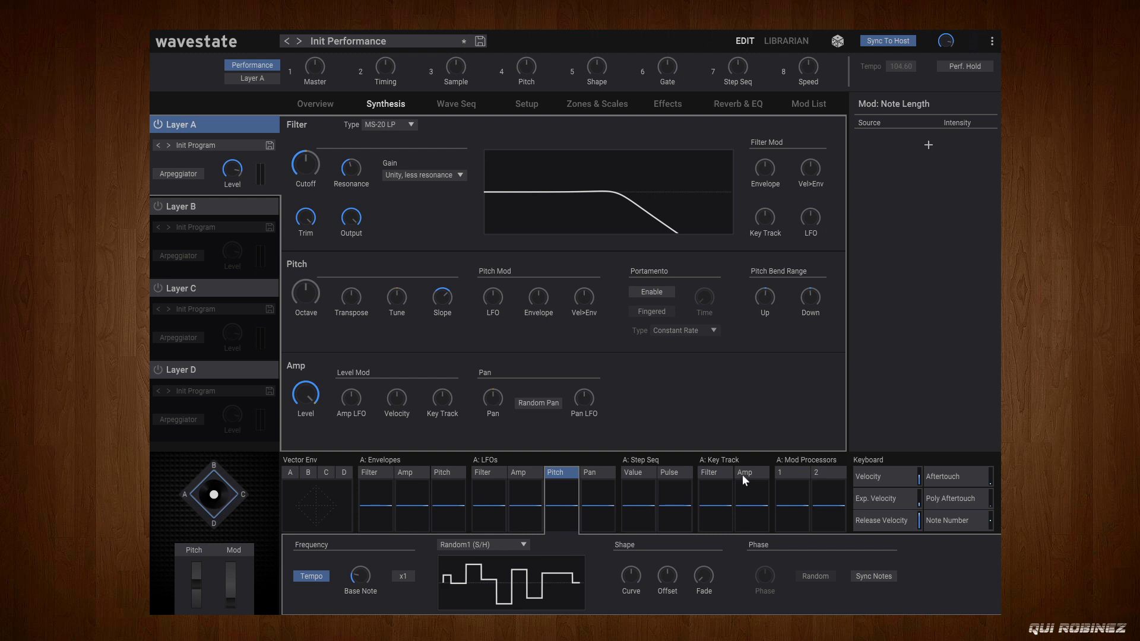
Step: Review Mod Processor 1's gate routing alongside the waveform and tempo settings of the Filter and Pitch LFOs
click(785, 475)
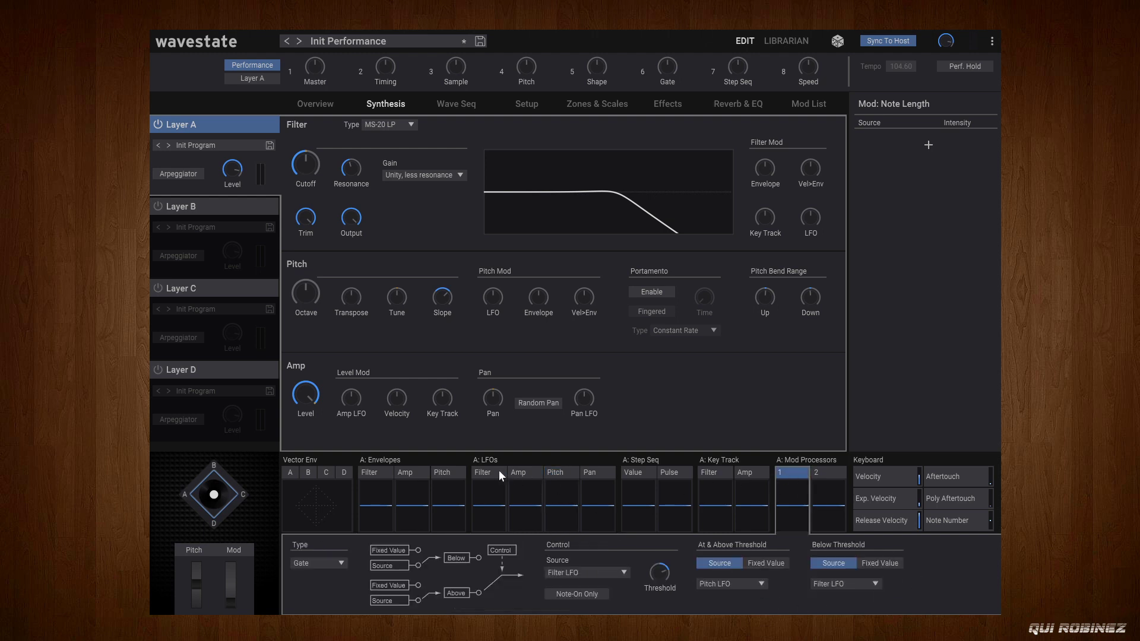
click(498, 493)
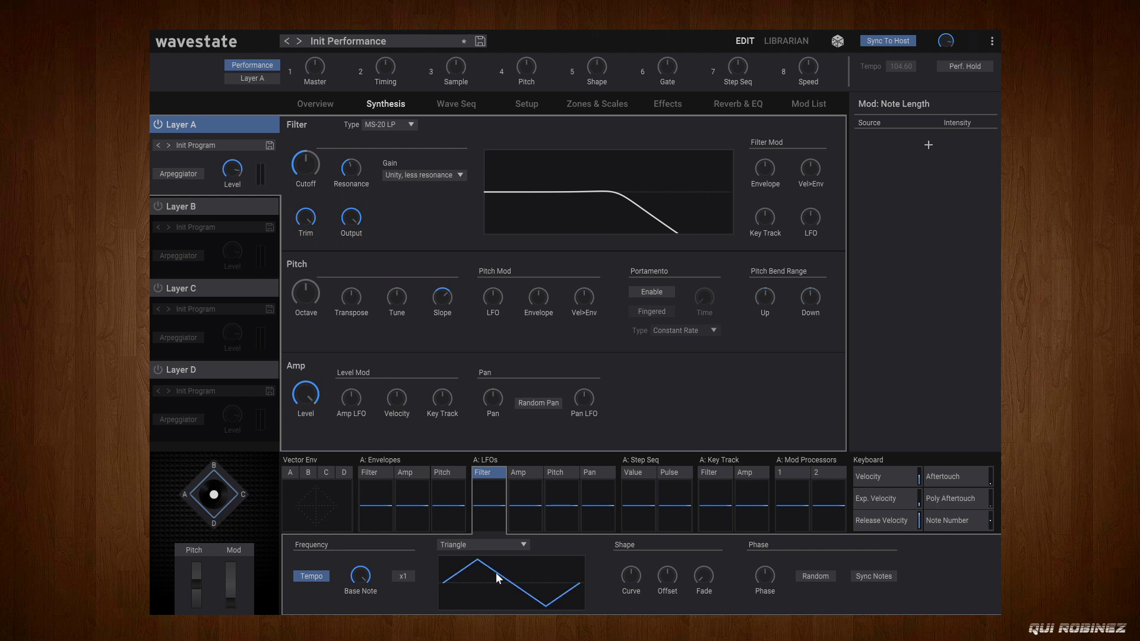
click(567, 470)
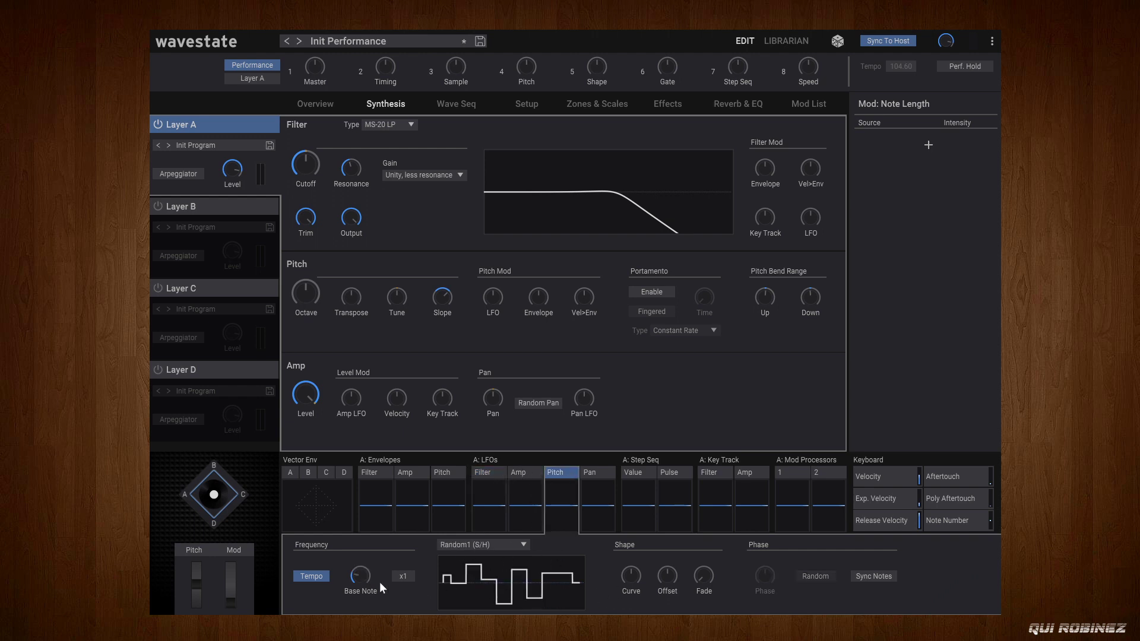
click(496, 475)
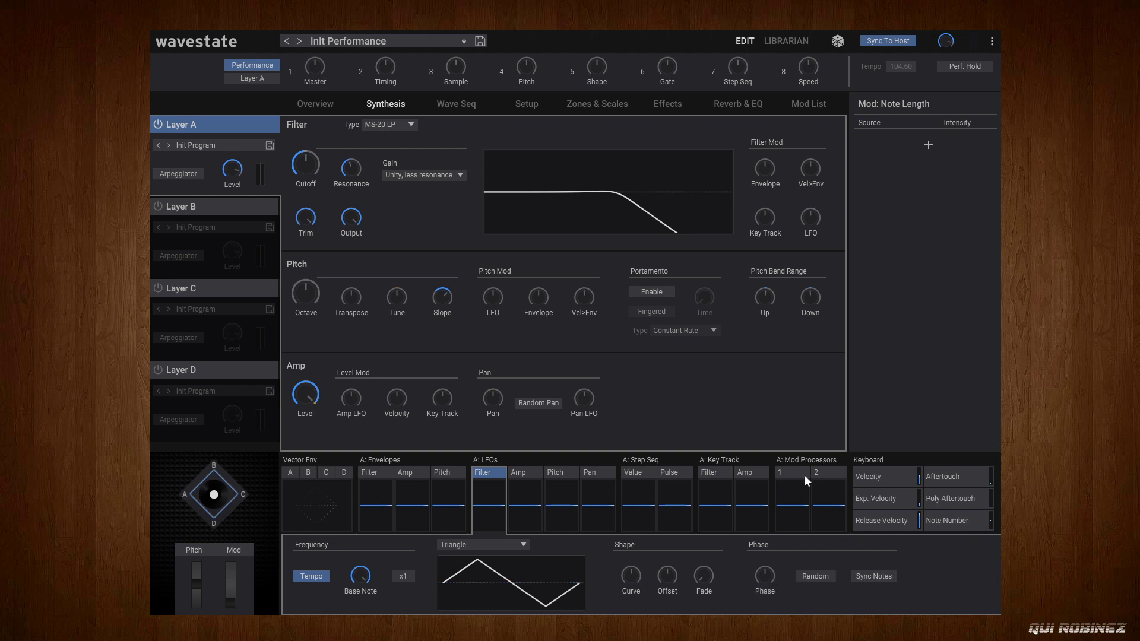
click(779, 473)
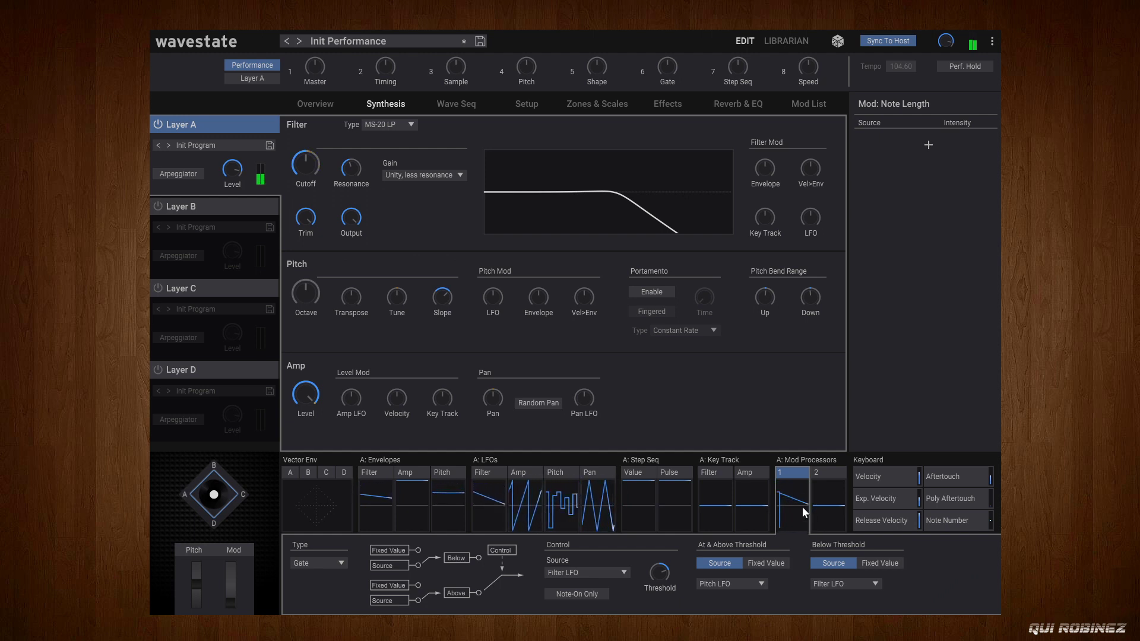
Step: Adjust the Control threshold of Mod Processor 1's gate while listening, and raise the filter resonance slightly
mouse_move(655, 572)
drag(657, 582, 651, 547)
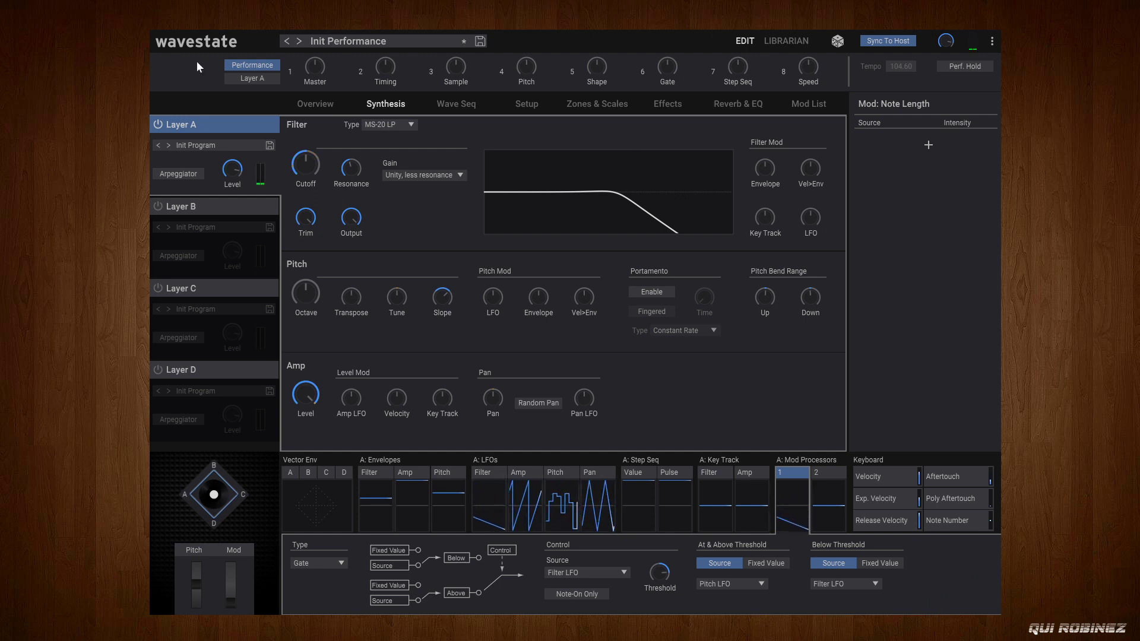
click(346, 153)
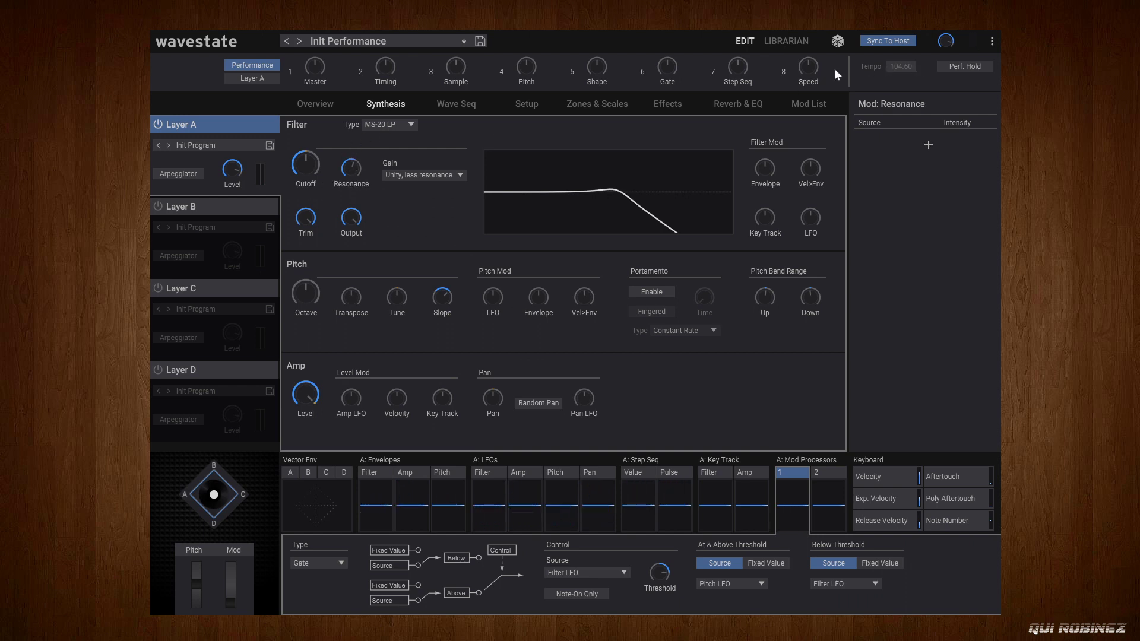
Step: Turn on Layer A's Delay effect, set its type to Stereo/Cross Delay and browse its presets
click(683, 104)
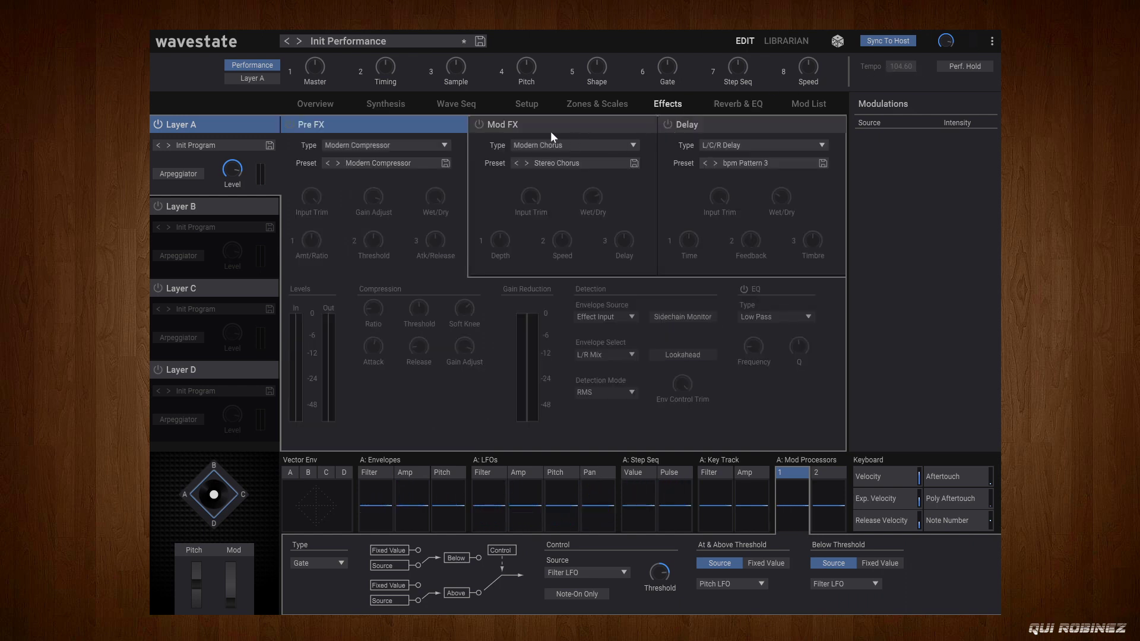
click(650, 127)
click(671, 123)
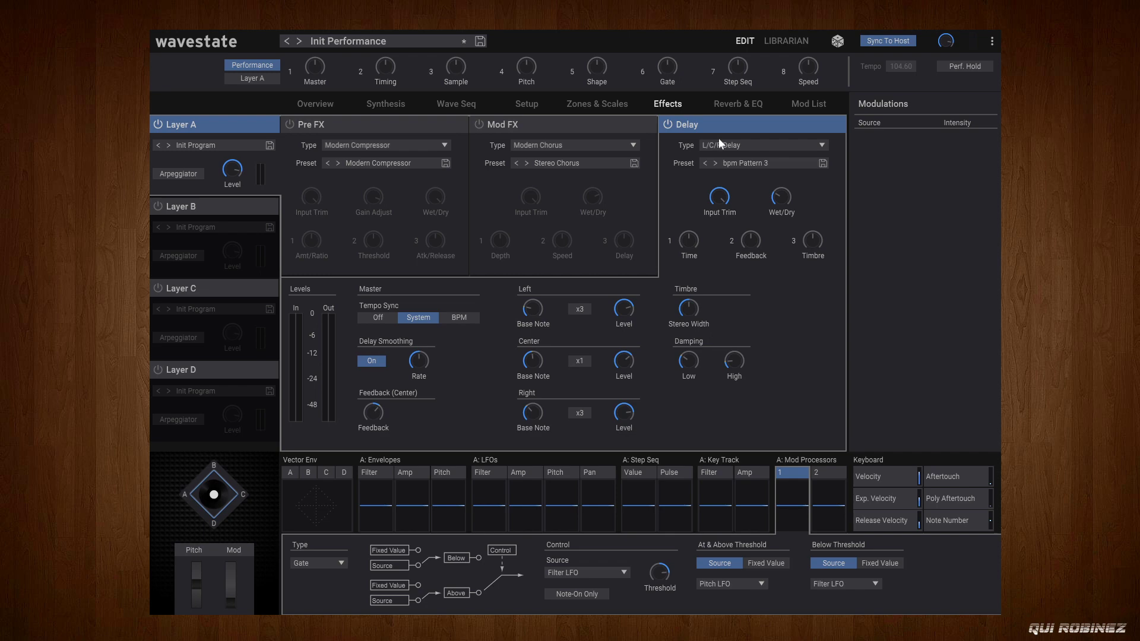
click(719, 144)
click(775, 221)
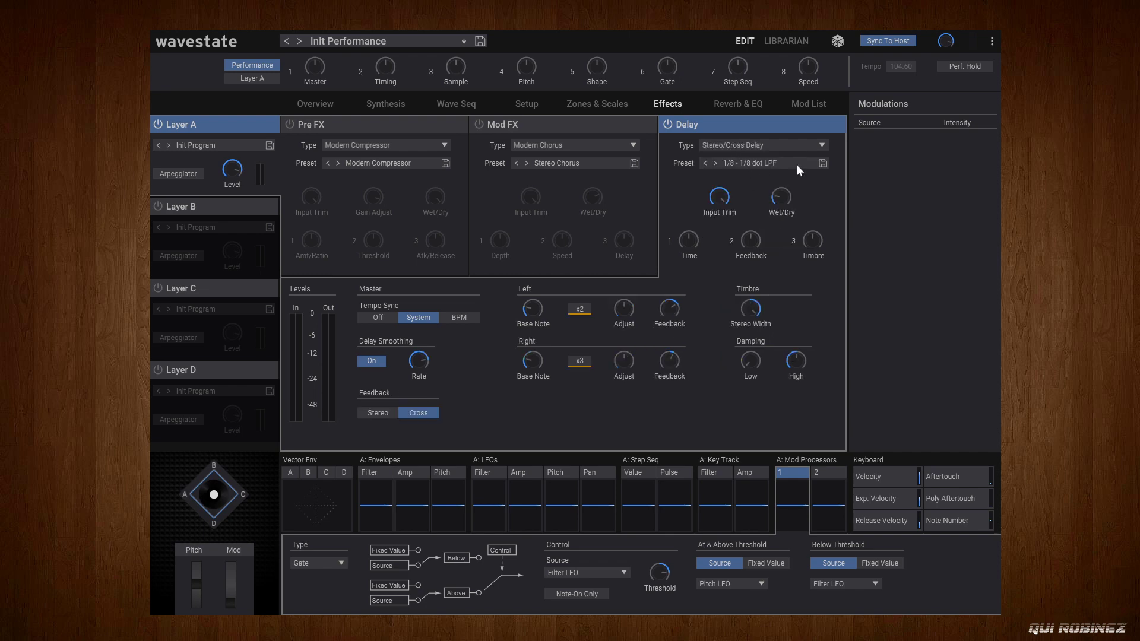
click(784, 162)
double_click(590, 203)
Step: Change the filter cutoff's modulation source to Mod Process 2
click(387, 105)
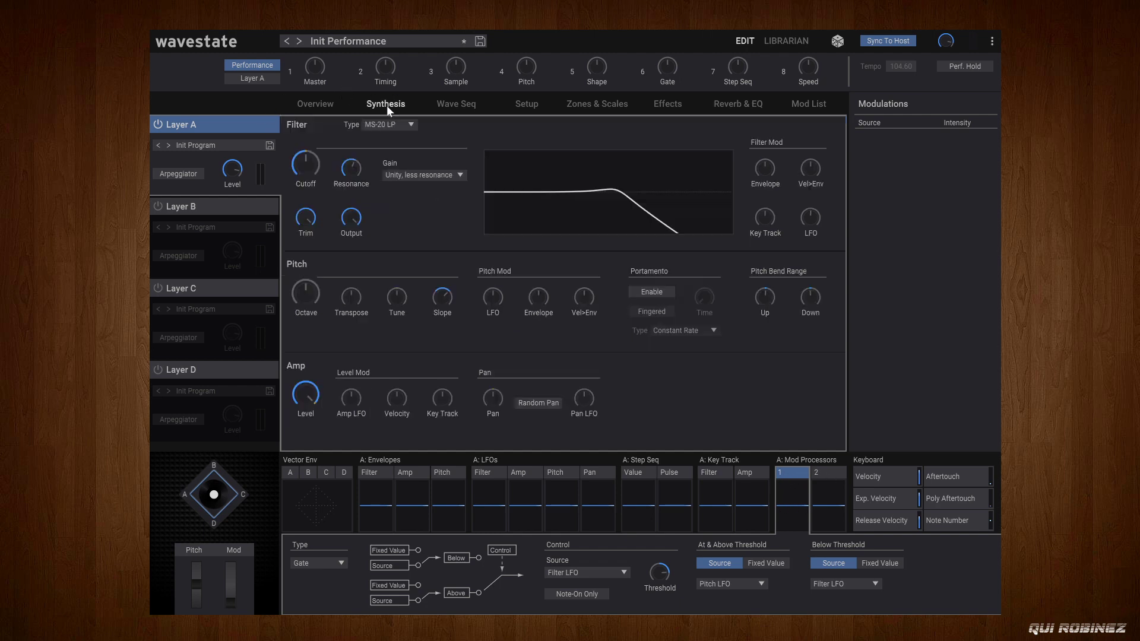
click(302, 158)
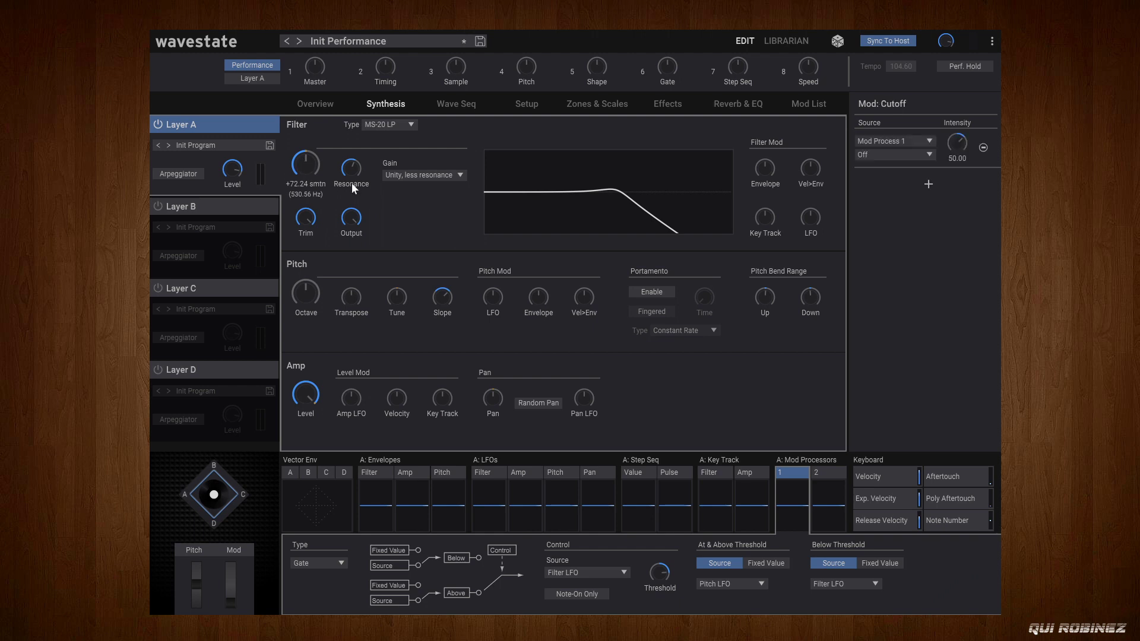
click(888, 140)
mouse_move(922, 187)
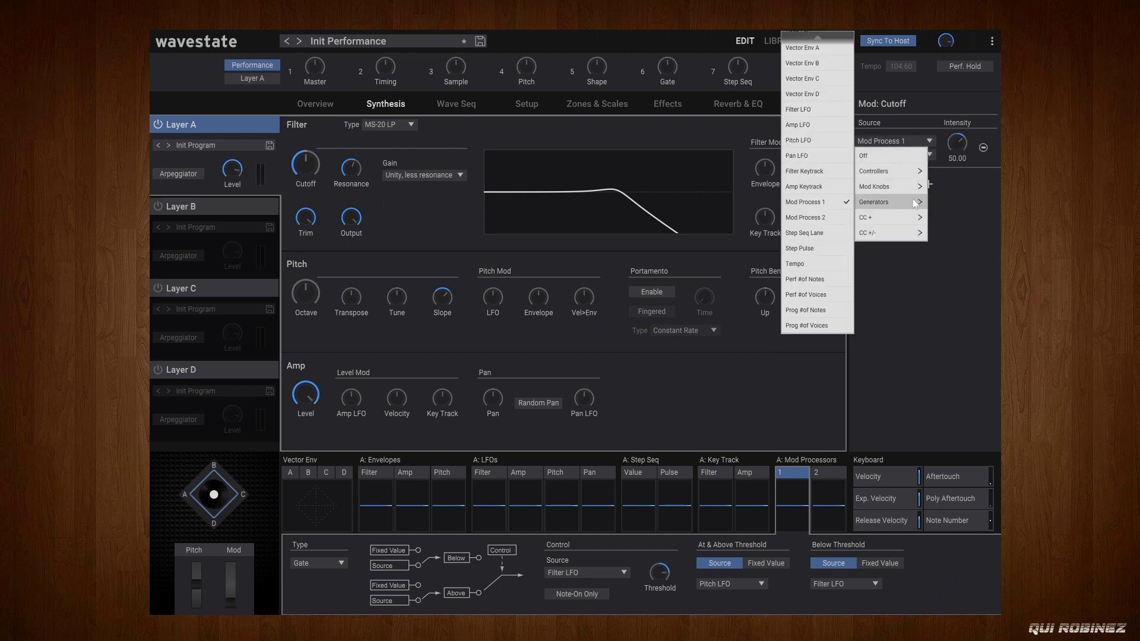
click(839, 218)
Step: Set Mod Processor 2's type to Smooth and assign Mod Process 1 as its input
click(818, 482)
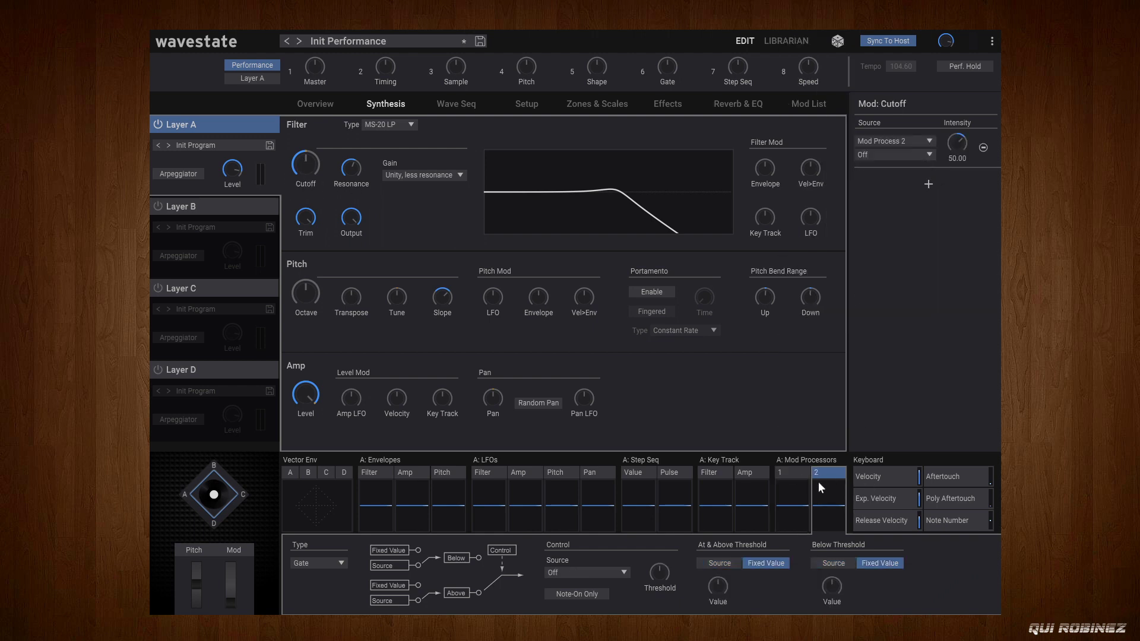
click(315, 564)
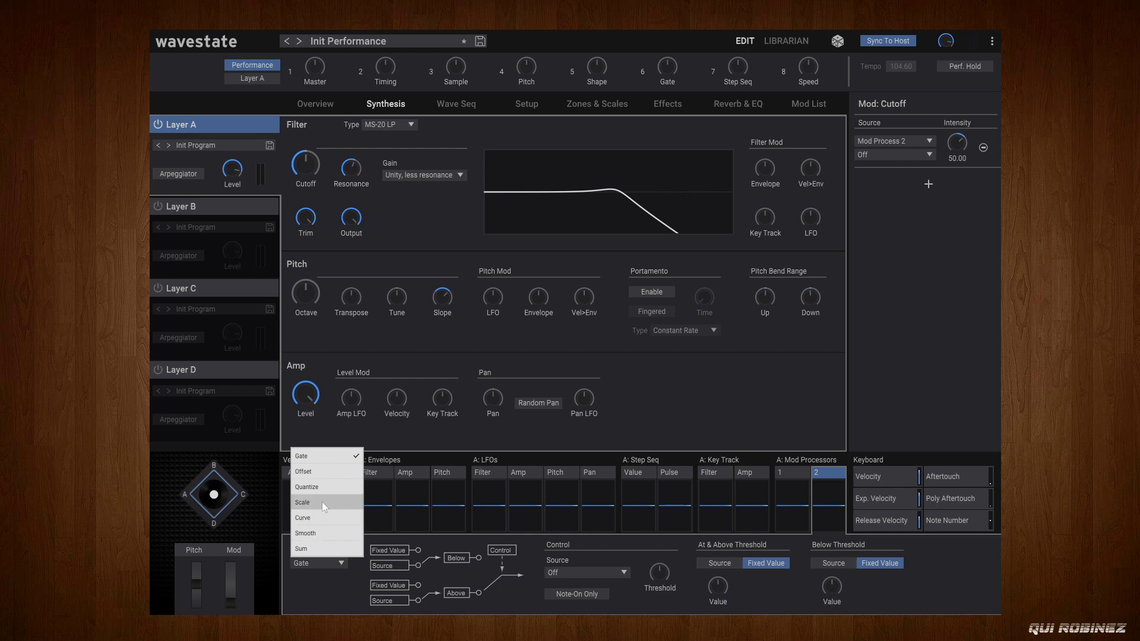
click(321, 532)
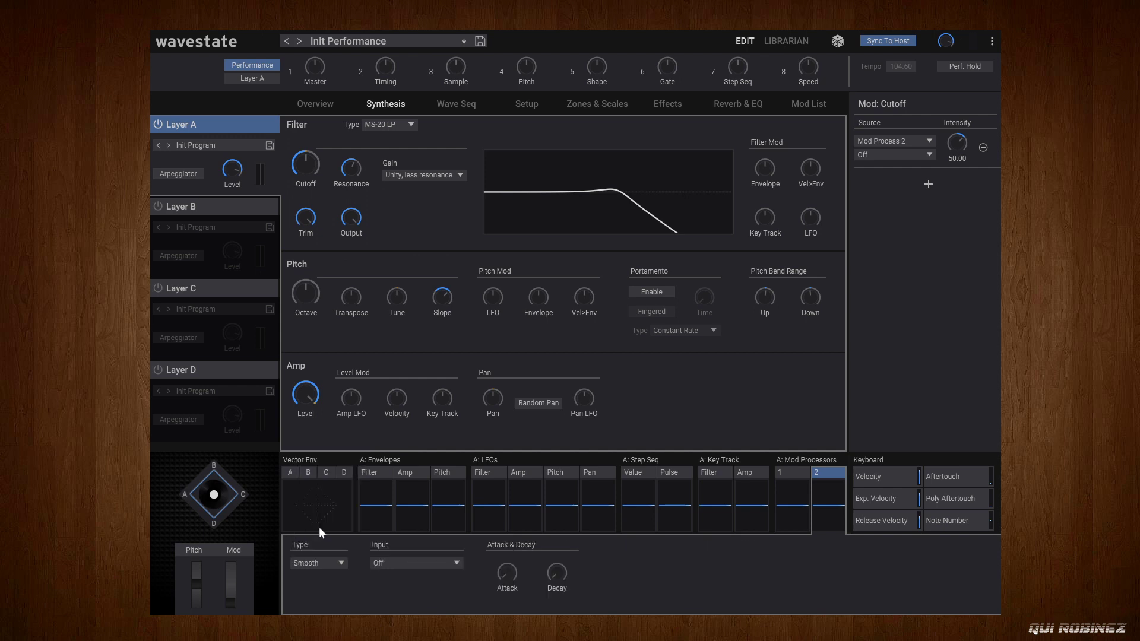
click(423, 562)
mouse_move(418, 516)
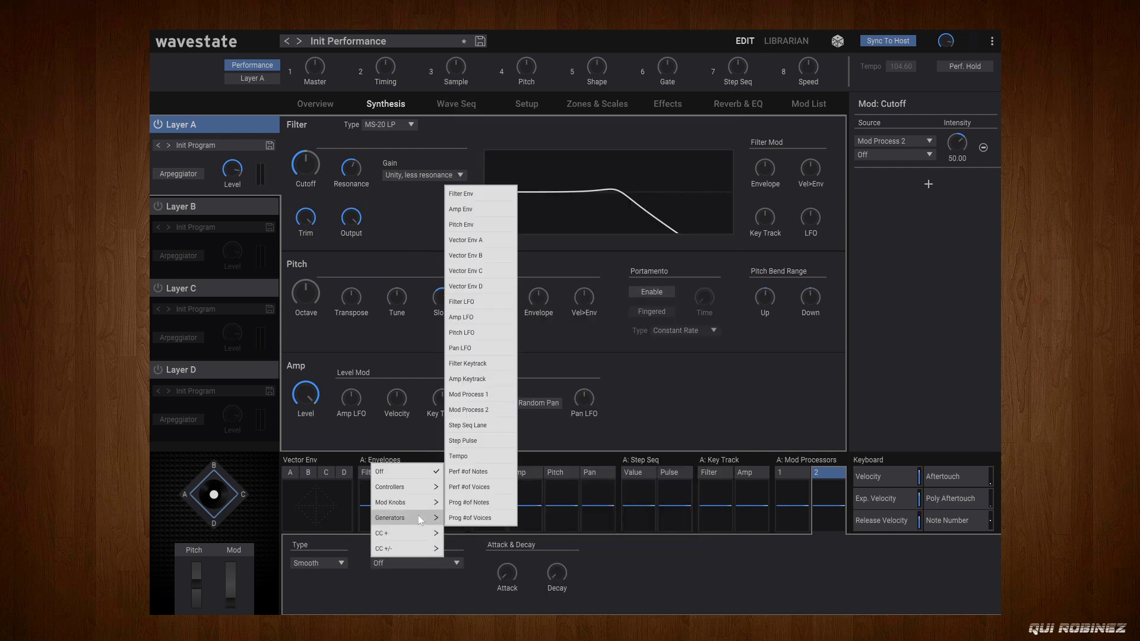
click(498, 394)
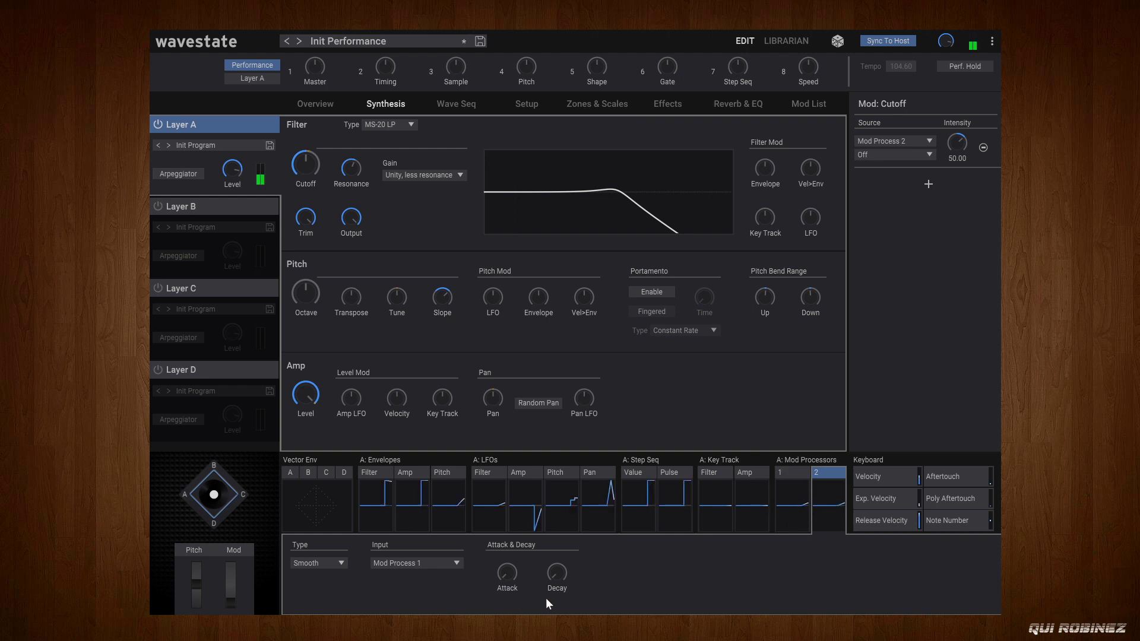
Step: Raise the Attack and Decay of Mod Processor 2's smoothing while listening to the filter modulation
mouse_move(506, 575)
drag(505, 572, 489, 544)
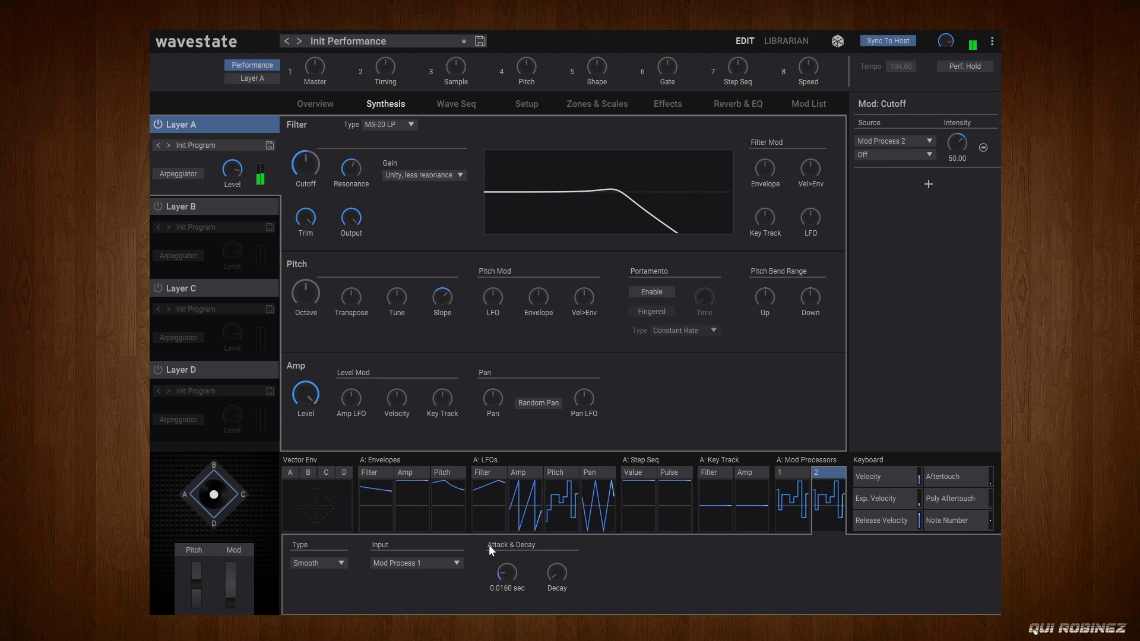
drag(546, 589, 556, 490)
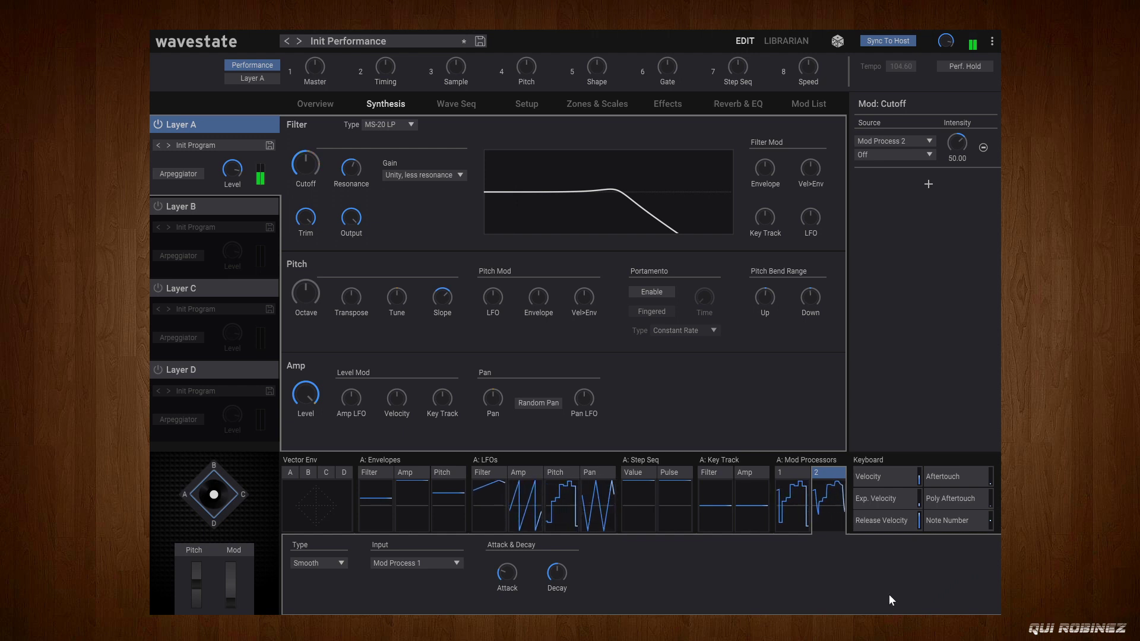
mouse_move(501, 575)
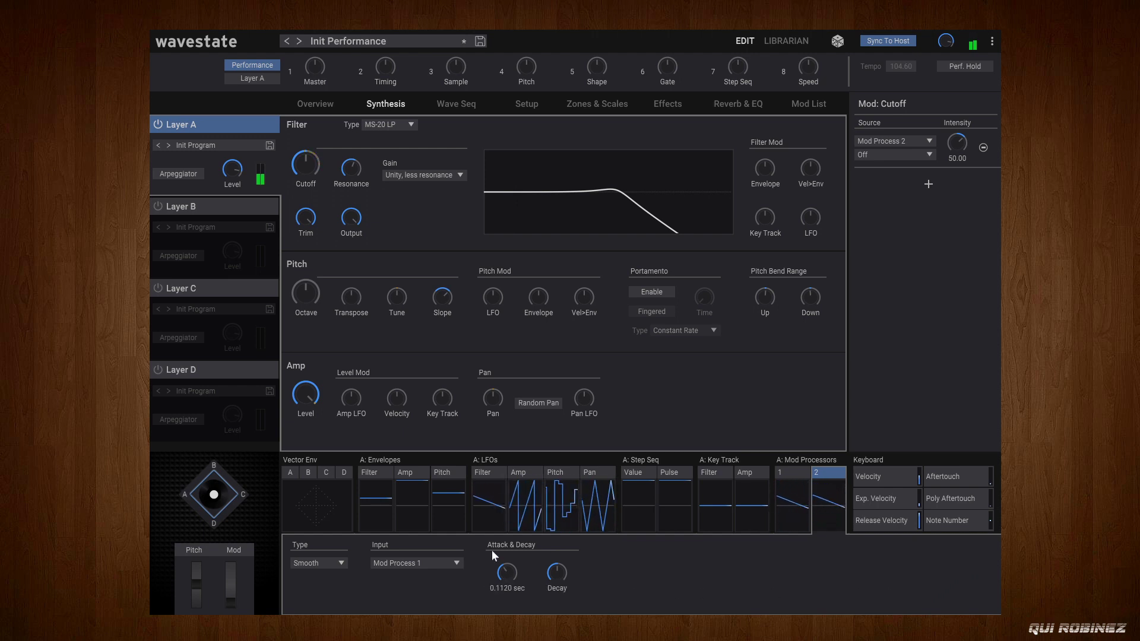
mouse_move(554, 573)
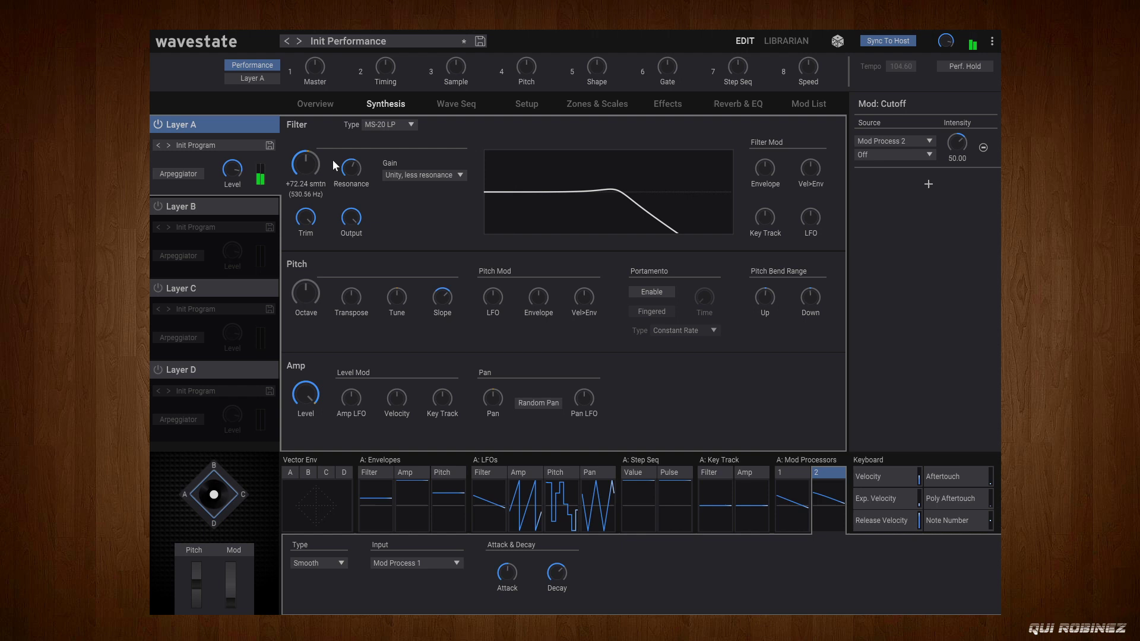
mouse_move(320, 166)
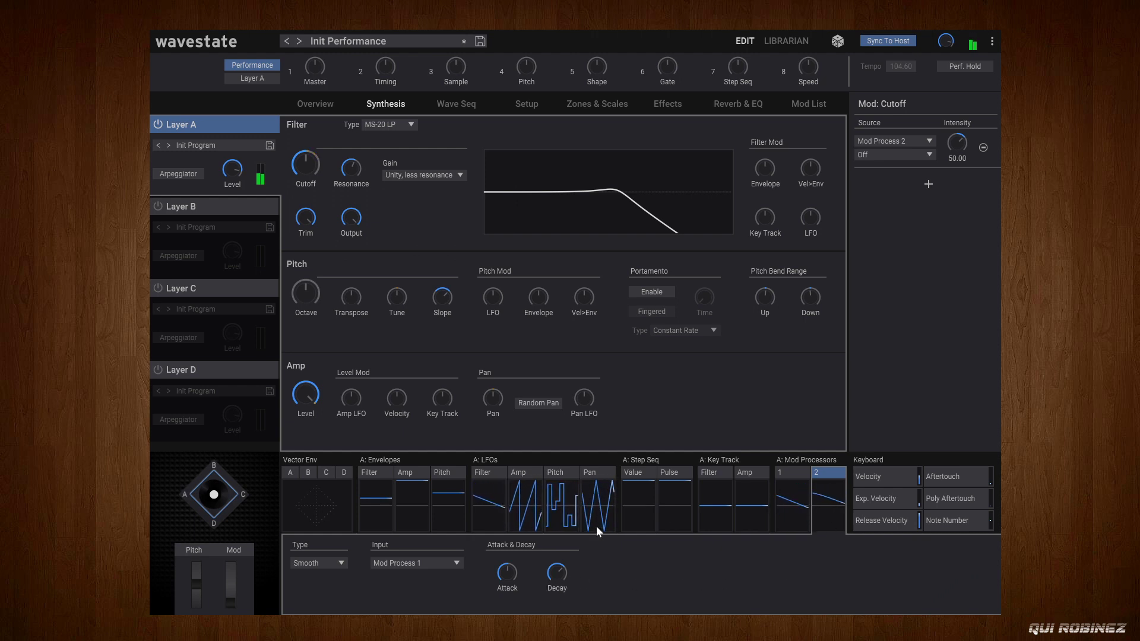
Step: Compare attack-only and decay-only smoothing on Mod Processor 2, ending with Attack at minimum and Decay raised
drag(557, 572, 557, 606)
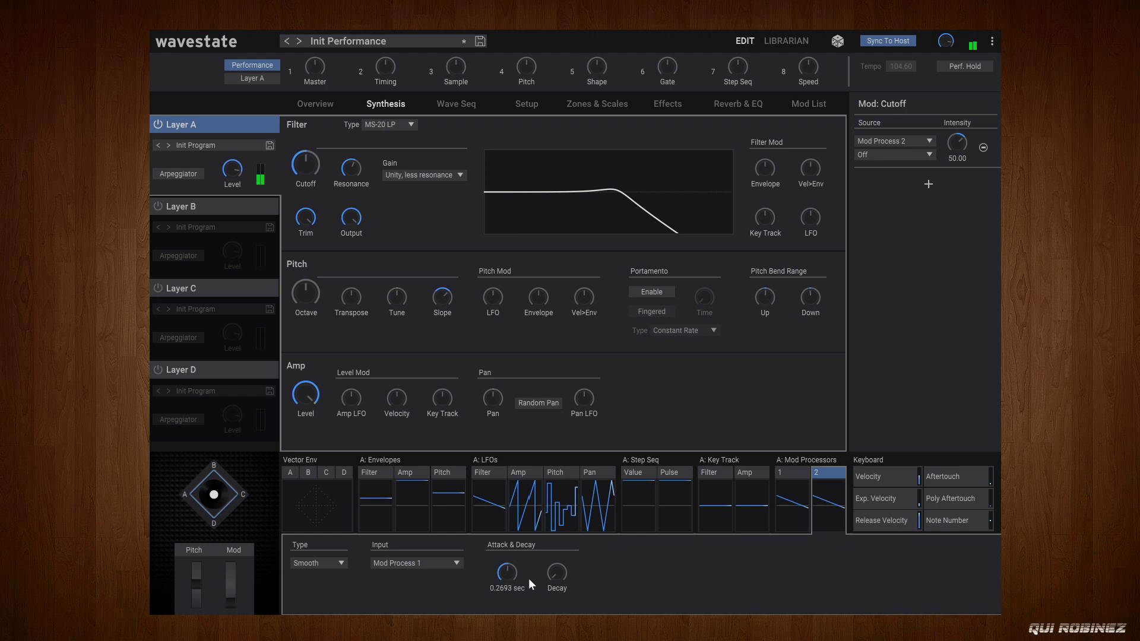
mouse_move(508, 571)
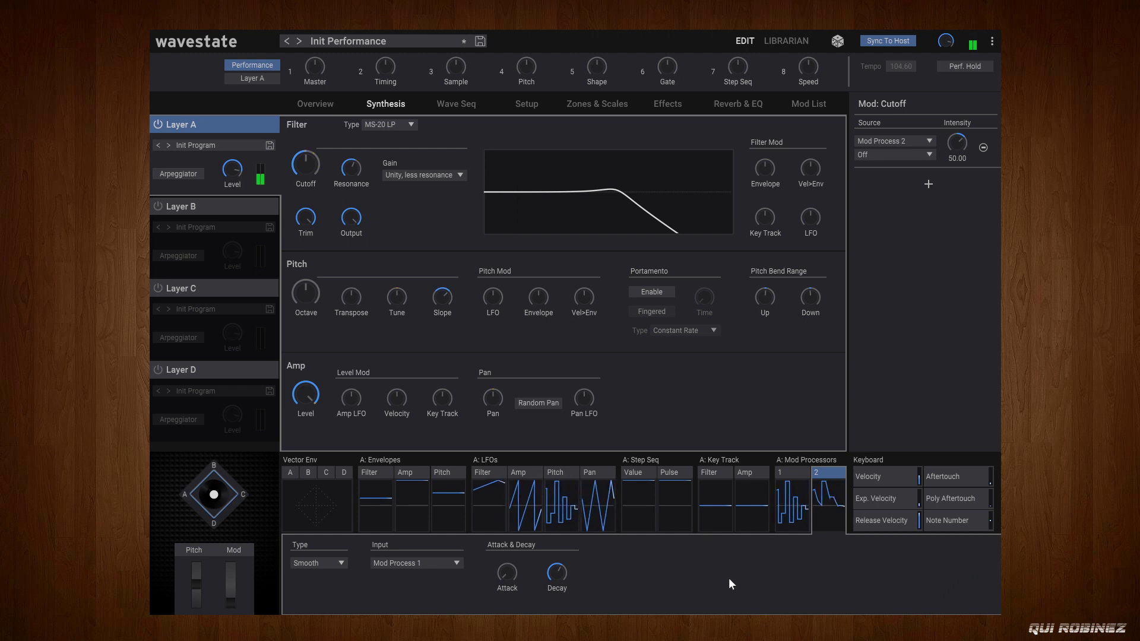
drag(550, 560, 552, 544)
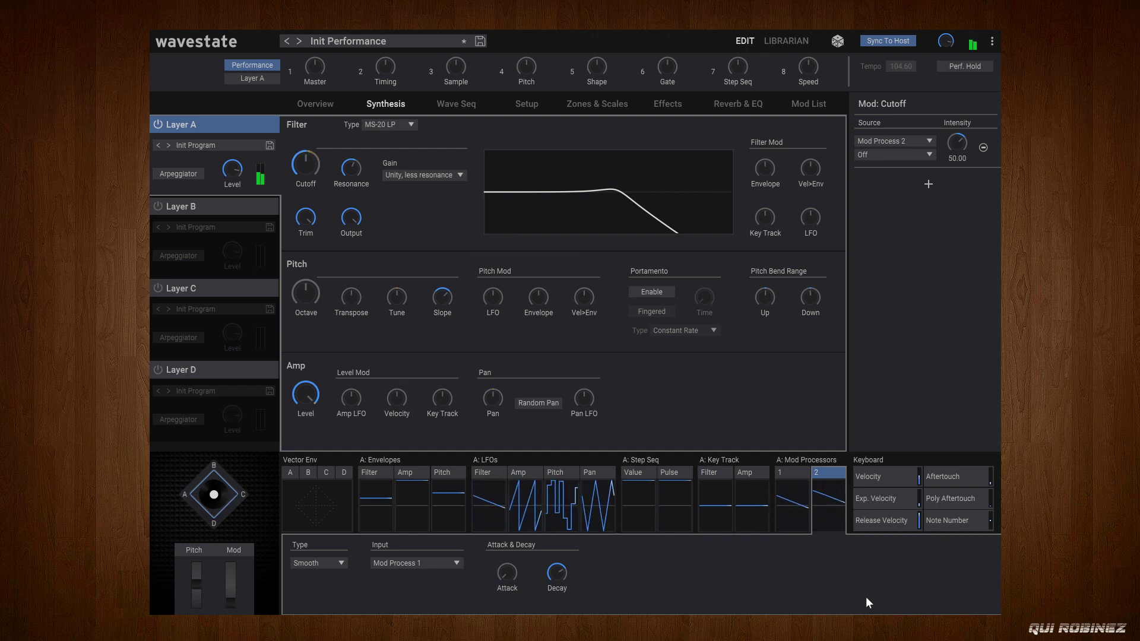
mouse_move(556, 582)
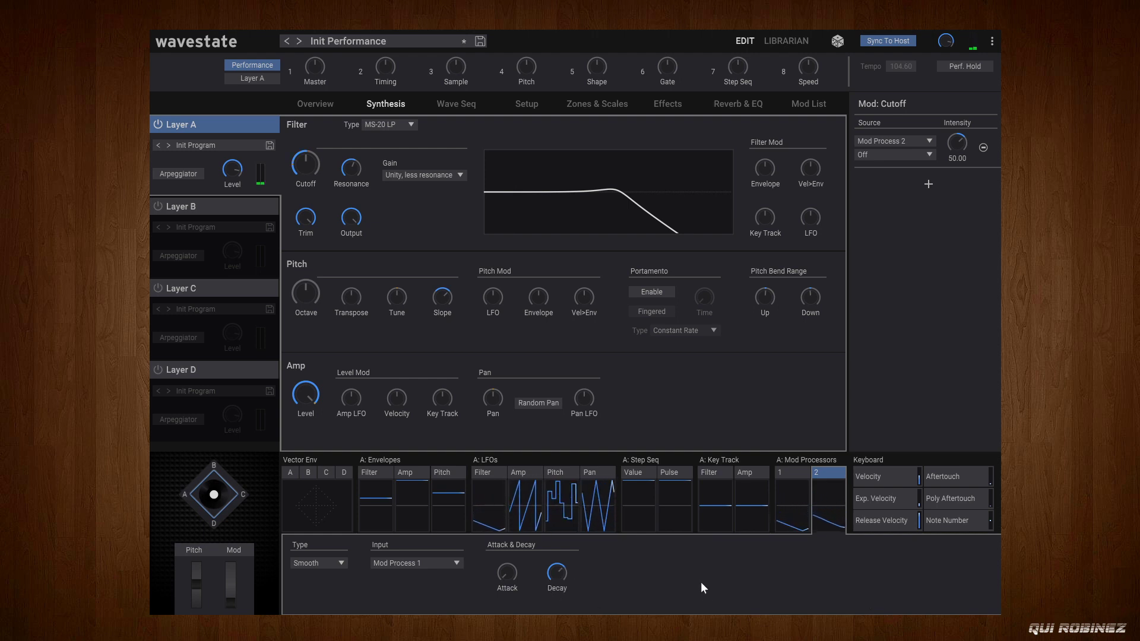
Step: Switch Mod Processor 2's type to Curve and raise its Curve amount in Symmetric mode
click(307, 561)
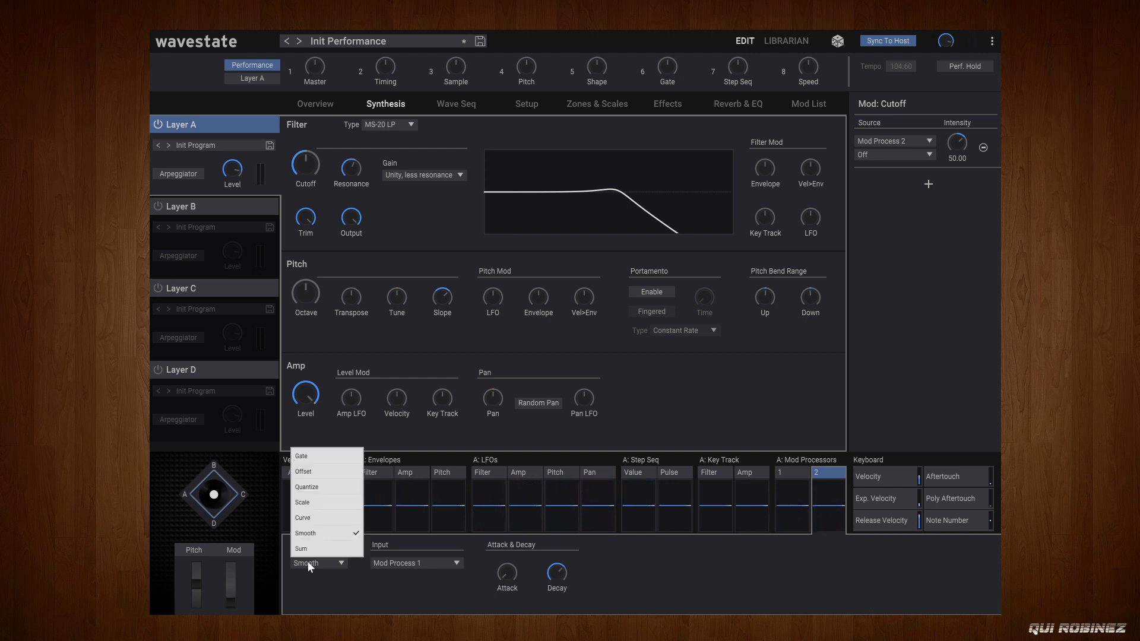
click(335, 514)
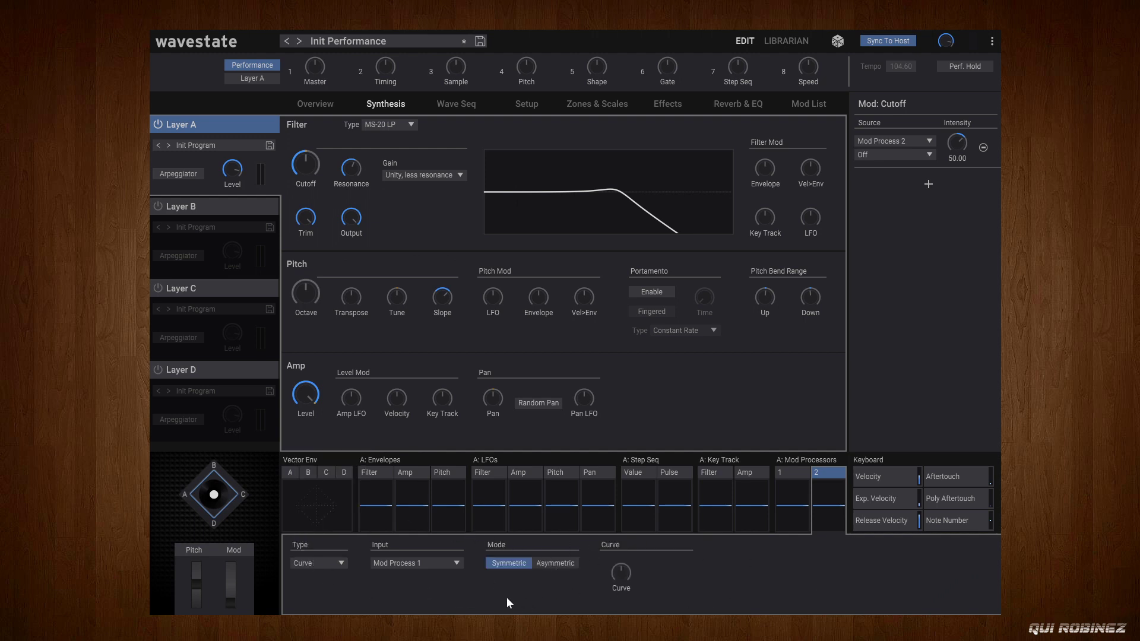
drag(624, 586, 617, 576)
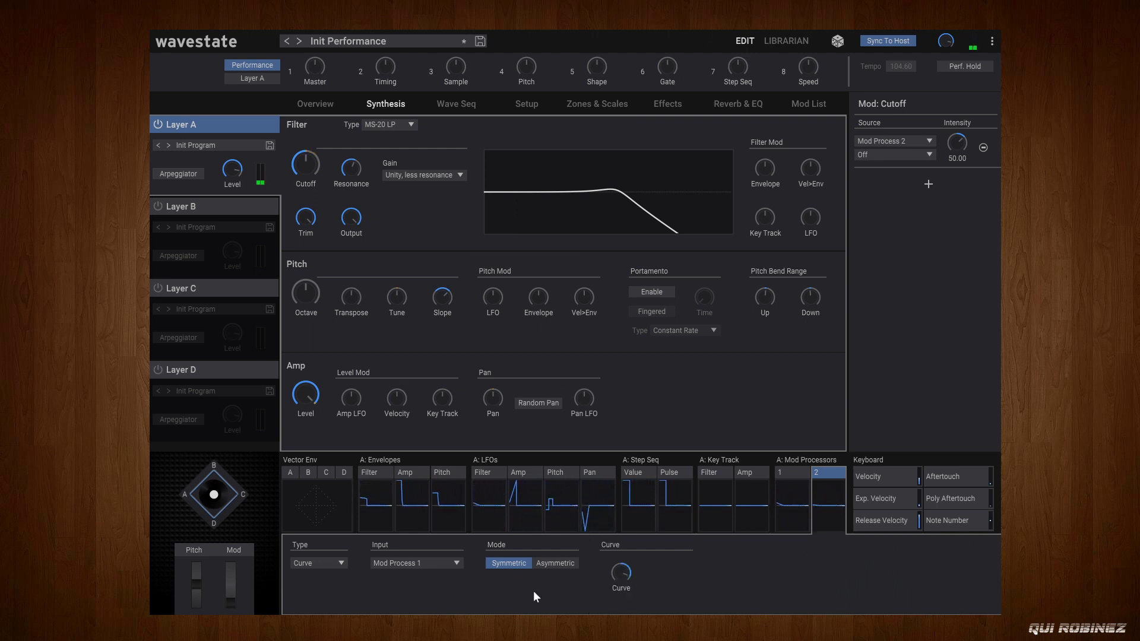
Step: Set Mod Processor 2's input to Filter LFO and check the Filter LFO's settings before returning to the processor
click(409, 563)
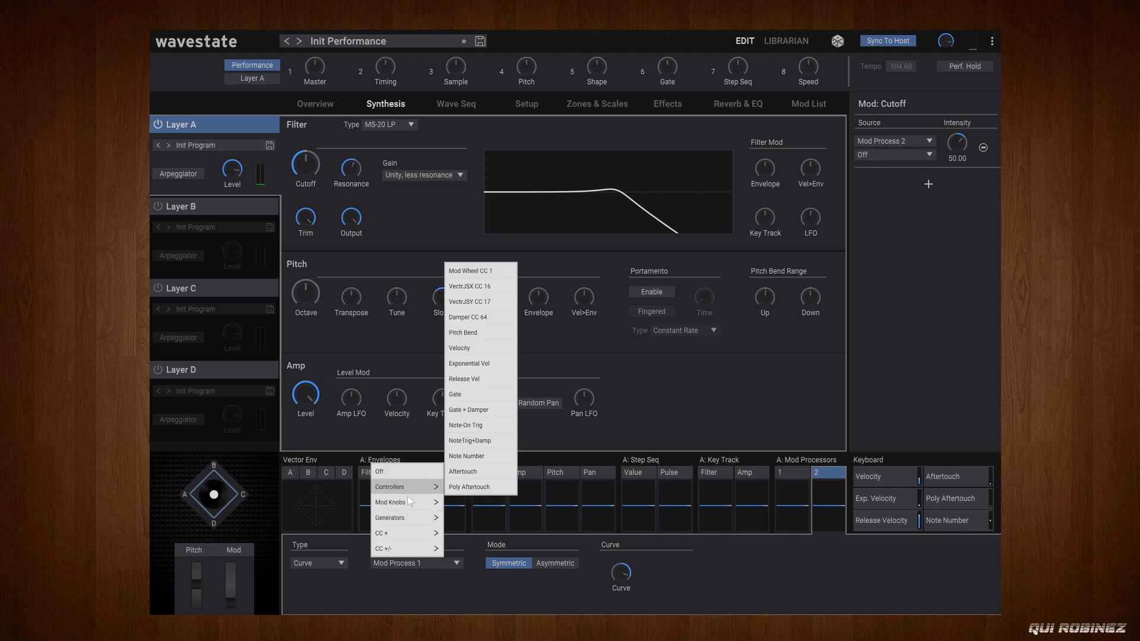
mouse_move(412, 519)
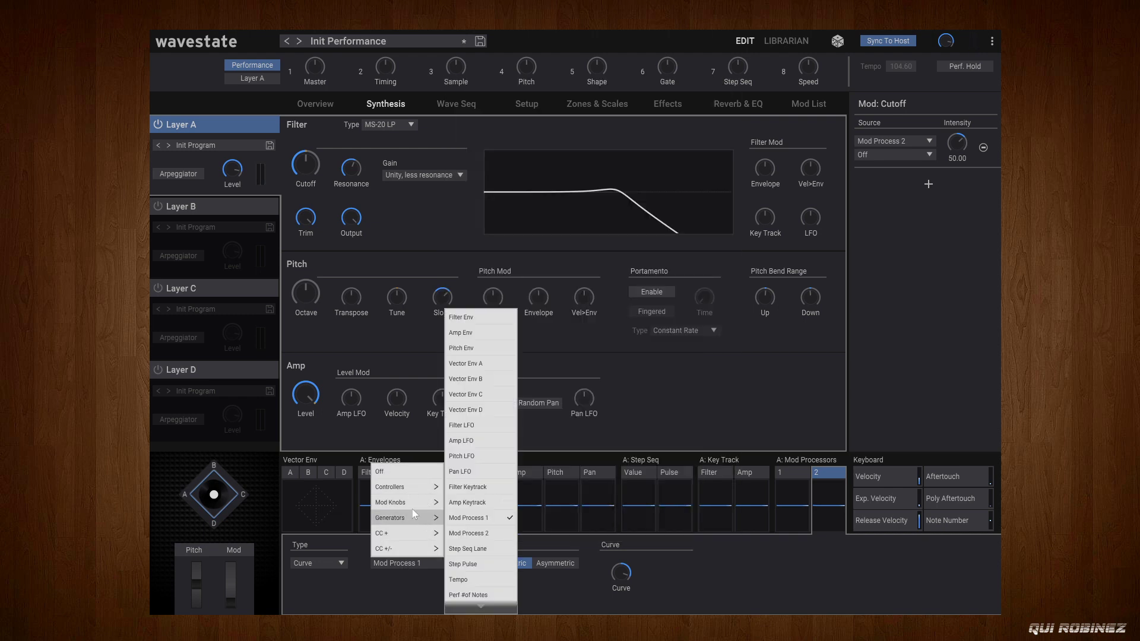
click(475, 425)
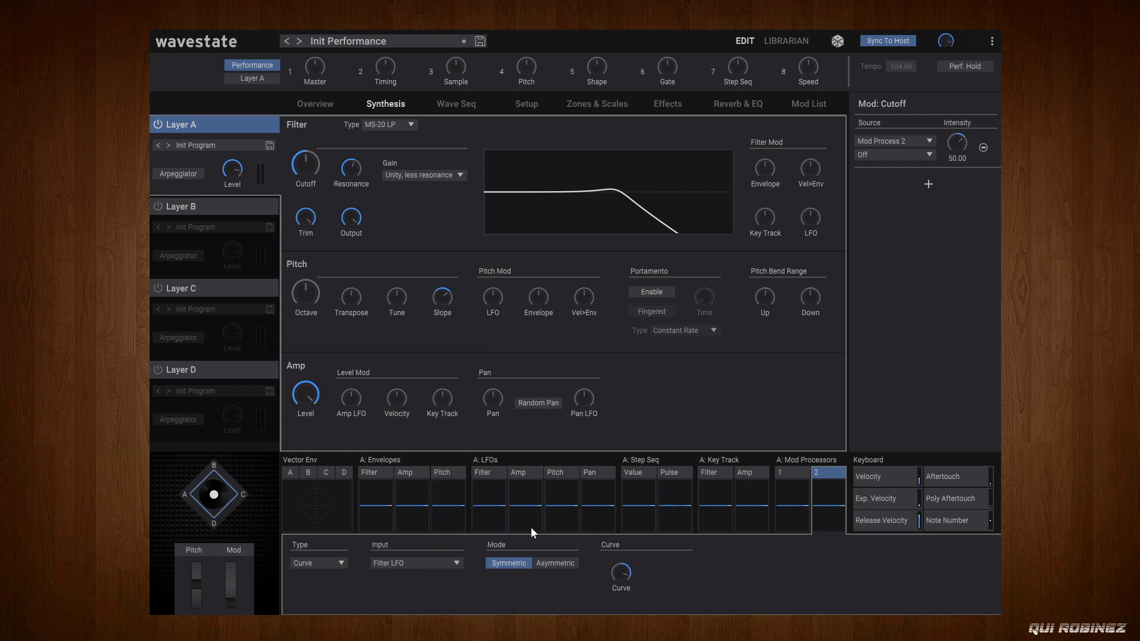
click(493, 471)
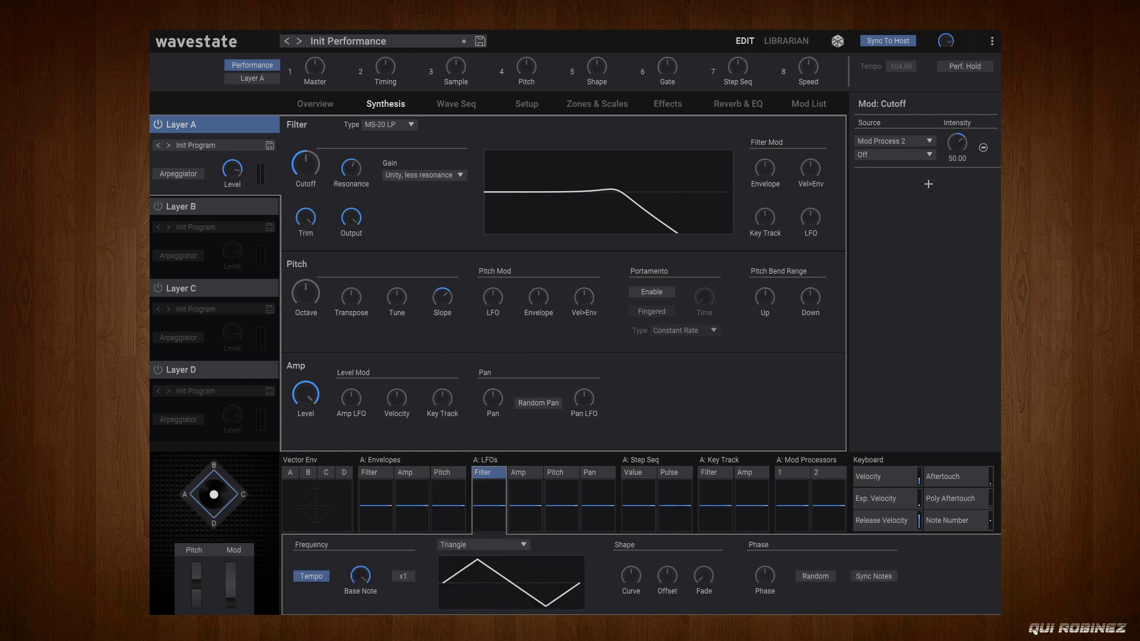
click(834, 474)
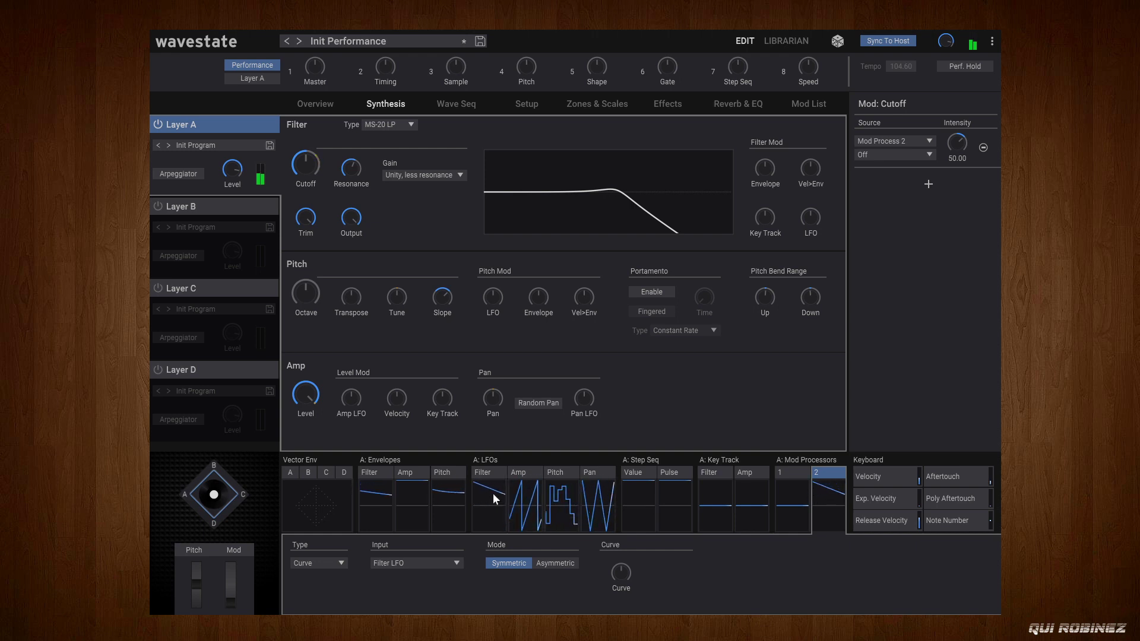
Step: Compare positive and negative Curve amounts on Mod Processor 2 in Symmetric mode with the Filter LFO running
drag(618, 583, 616, 578)
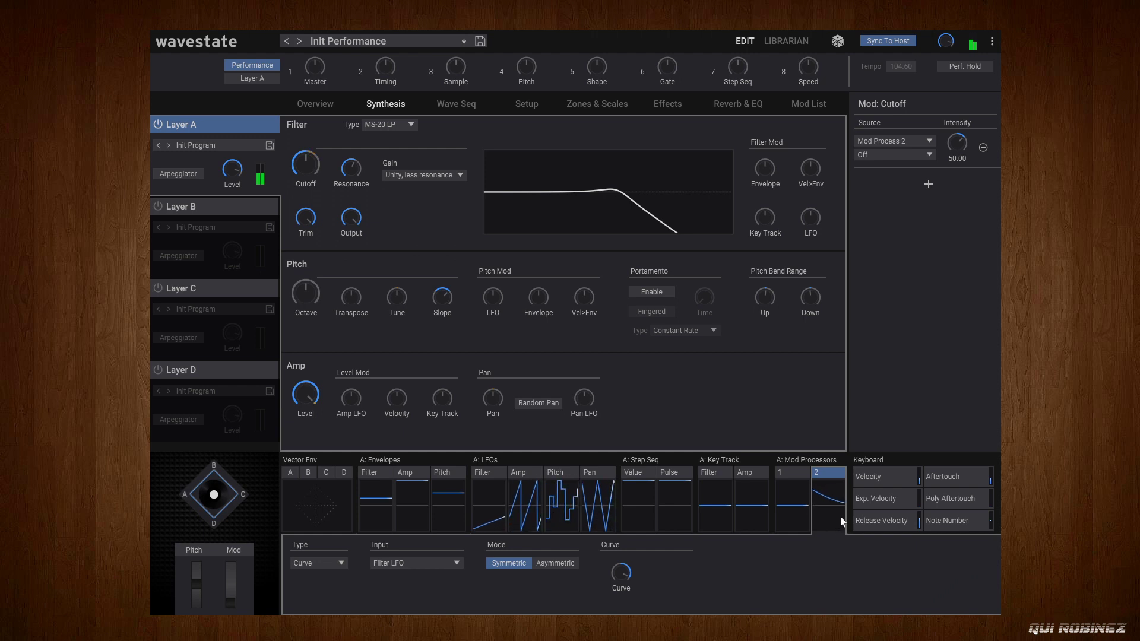
mouse_move(621, 573)
mouse_down()
mouse_move(622, 552)
mouse_move(603, 601)
mouse_move(605, 576)
mouse_move(625, 579)
mouse_up()
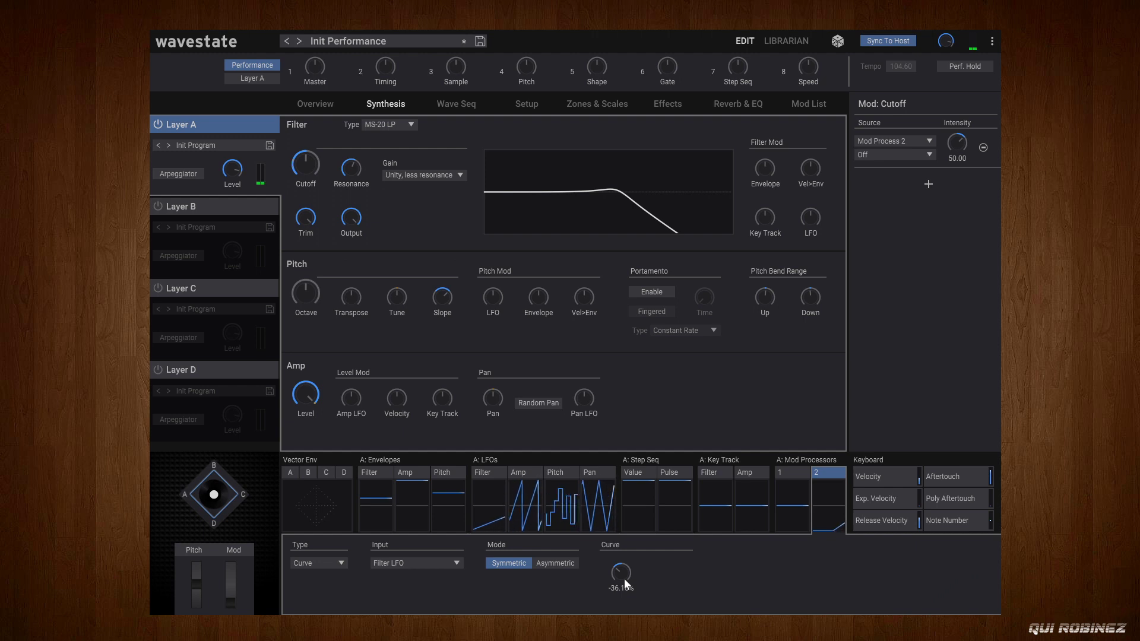
double_click(624, 578)
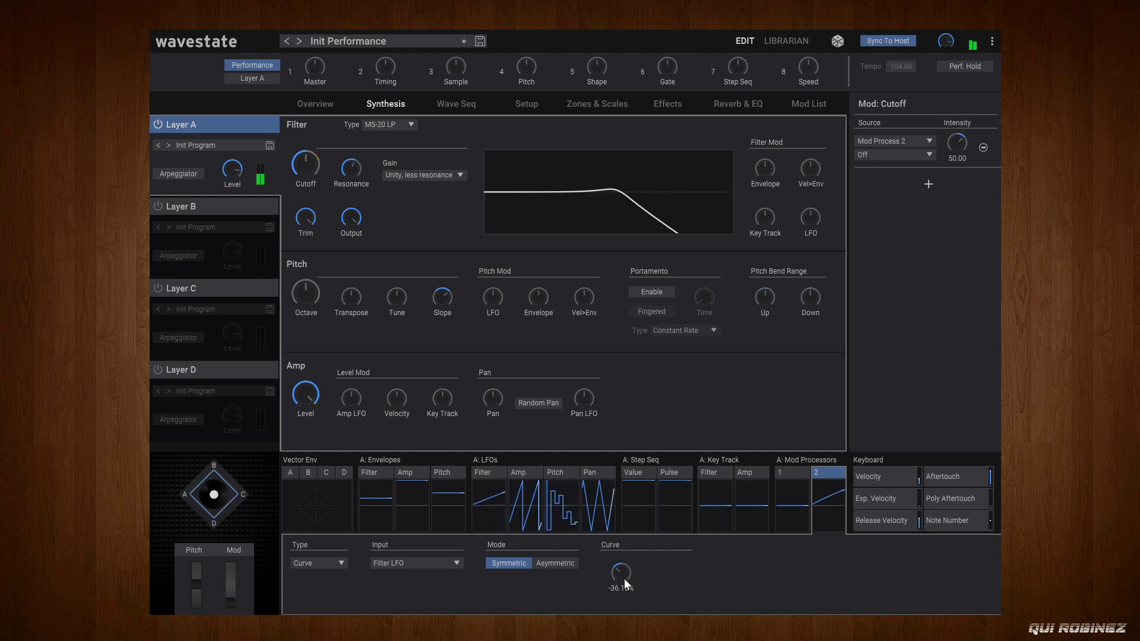
Step: Switch Mod Processor 2's curve mode to Asymmetric and try different Curve amounts, ending on a positive one
click(557, 565)
drag(611, 574, 624, 587)
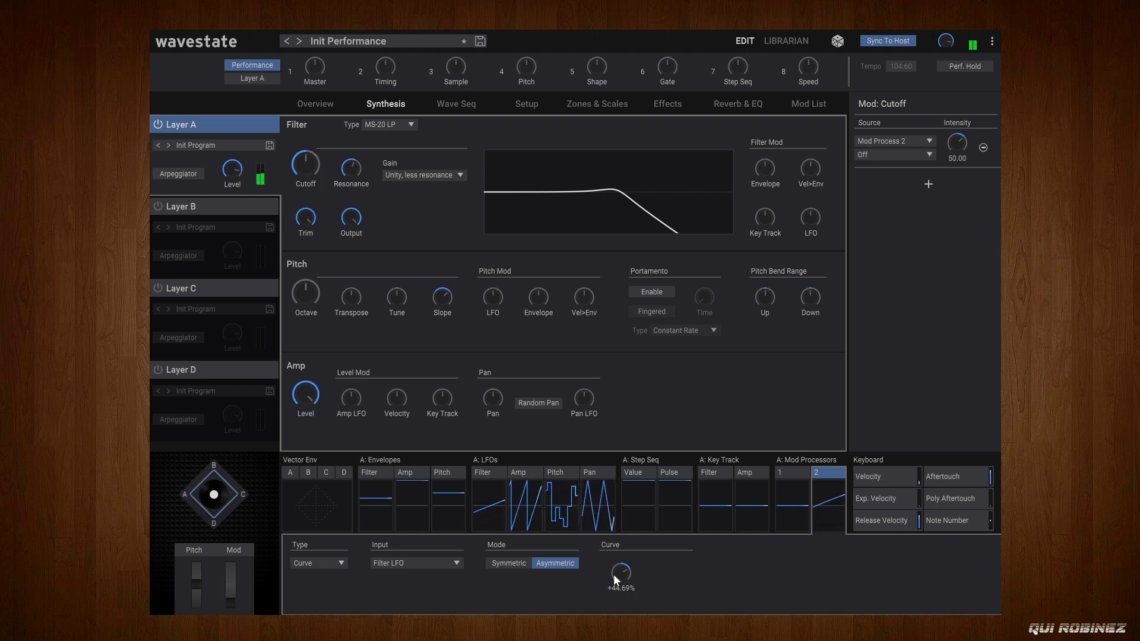
drag(614, 574, 614, 578)
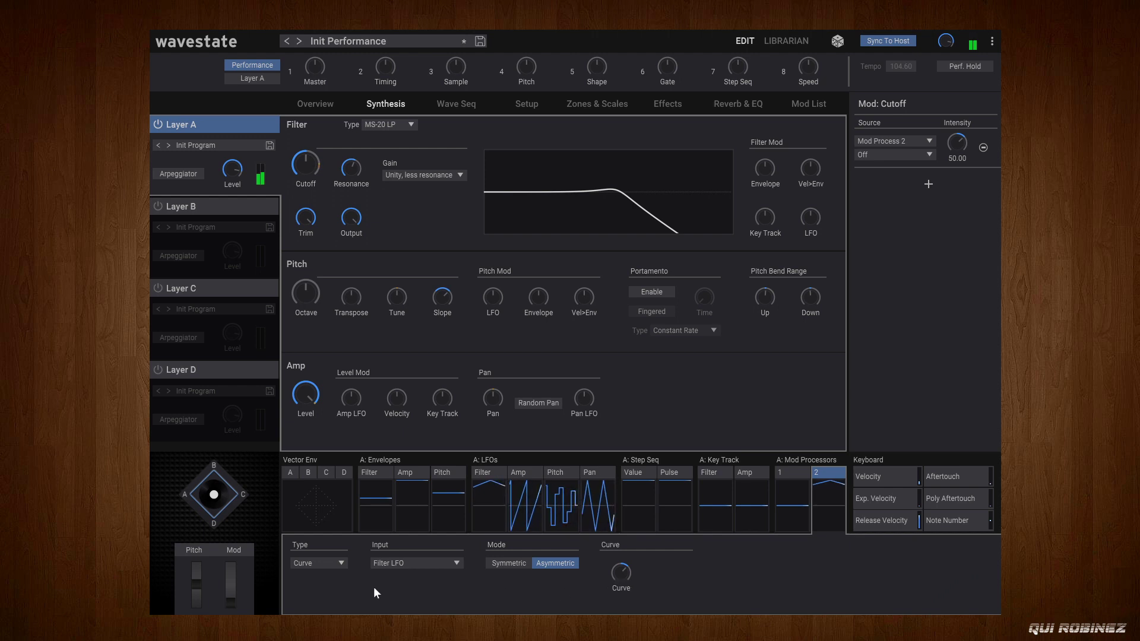
Step: Change Mod Processor 2's type to Offset, reduce its Level, and sweep its Offset up and back down
click(316, 562)
click(306, 472)
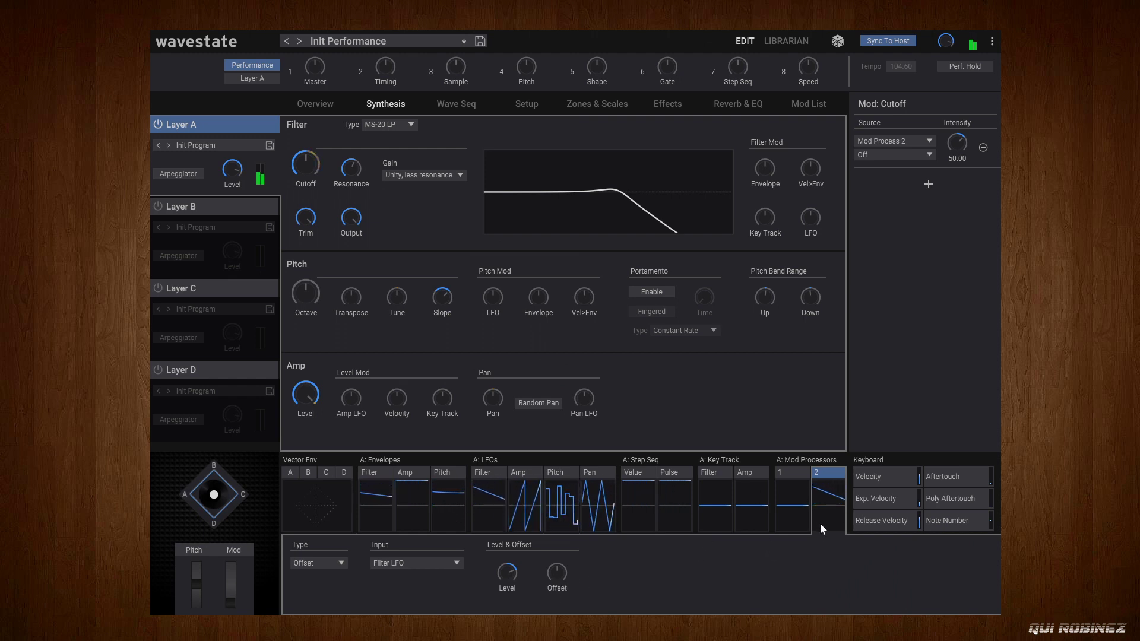
drag(497, 578, 502, 612)
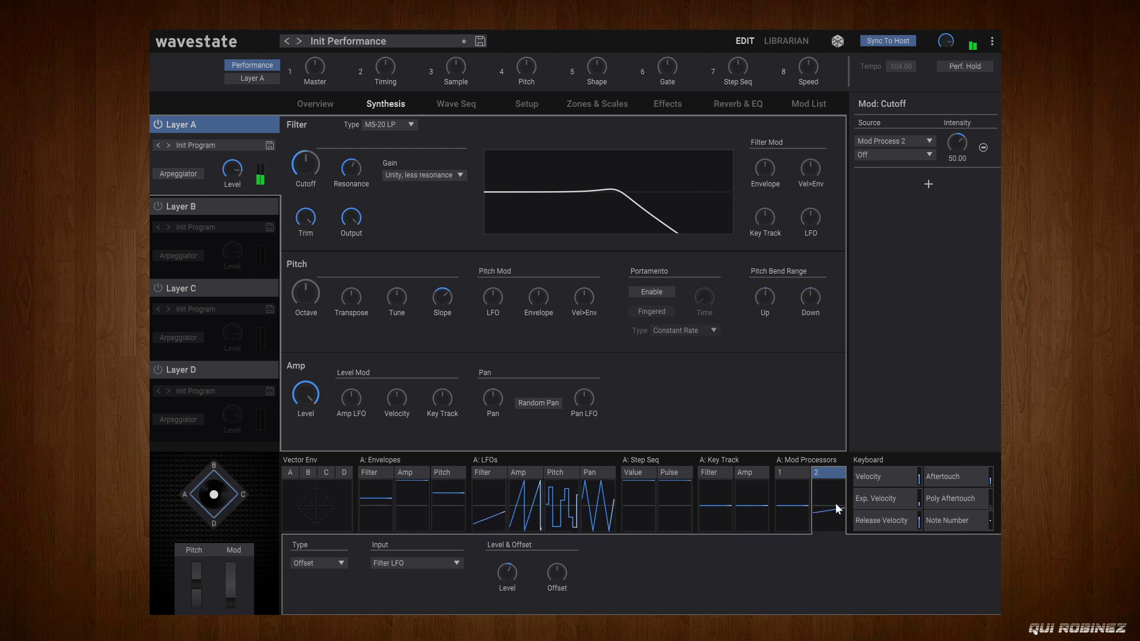
drag(550, 578, 546, 557)
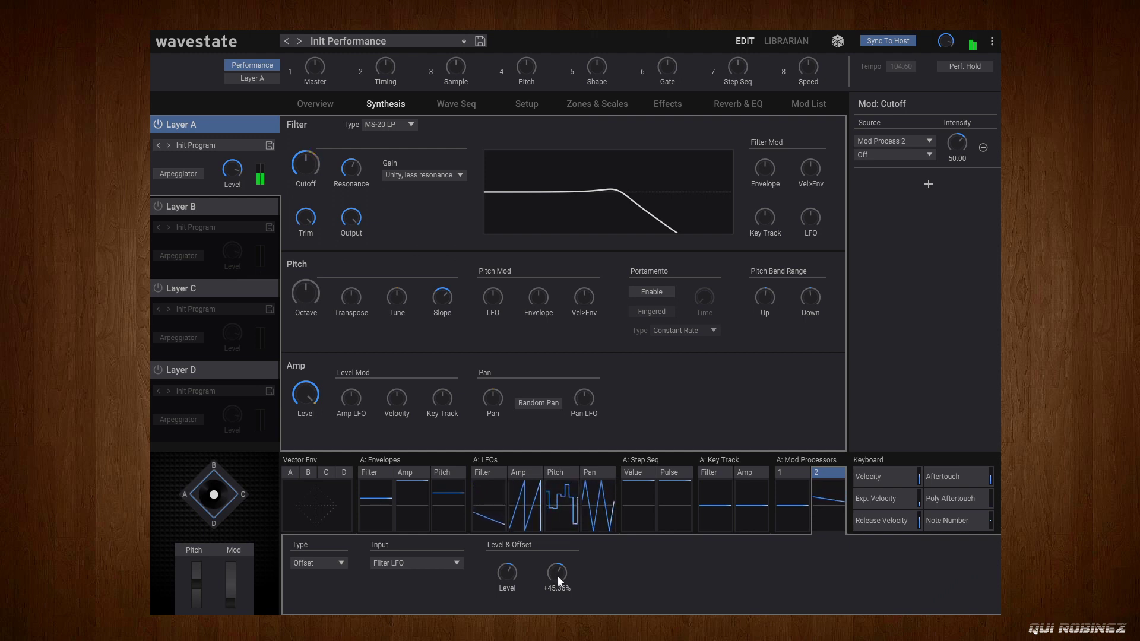
drag(554, 575, 539, 604)
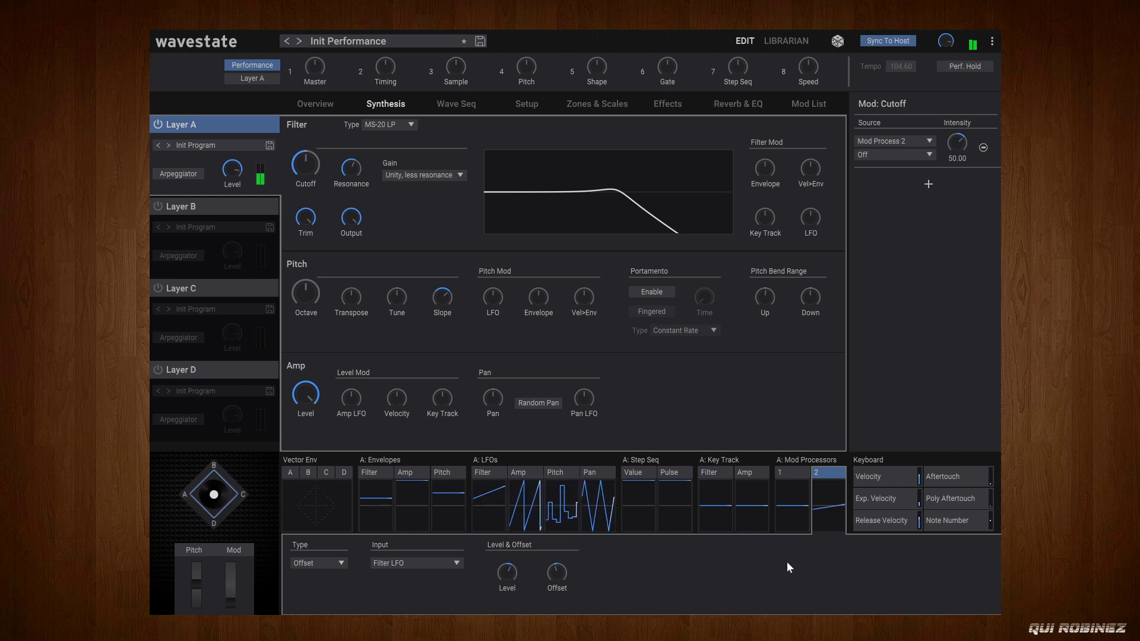
click(304, 563)
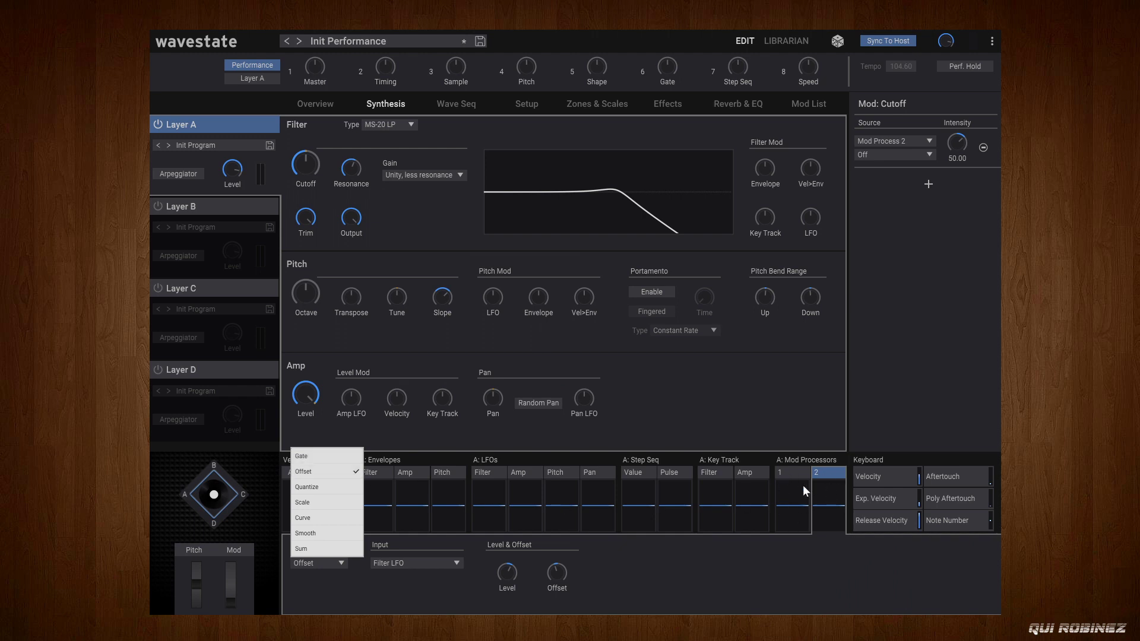
click(668, 565)
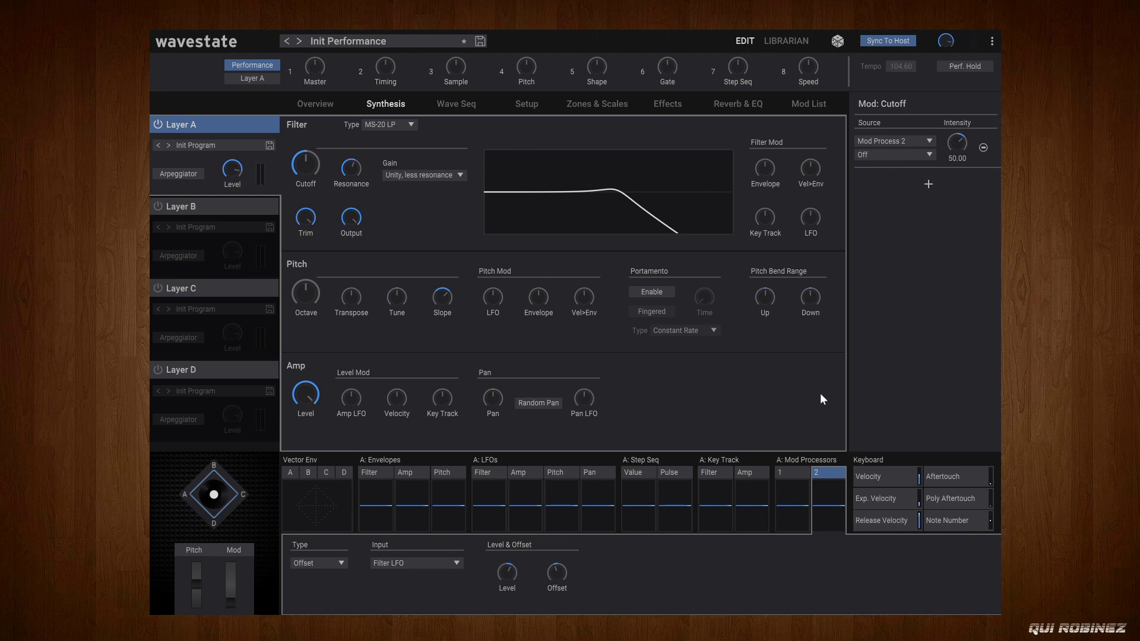
Step: Show Mod Processor 1's settings and set the filter cutoff's modulation source to Mod Process 1
click(803, 473)
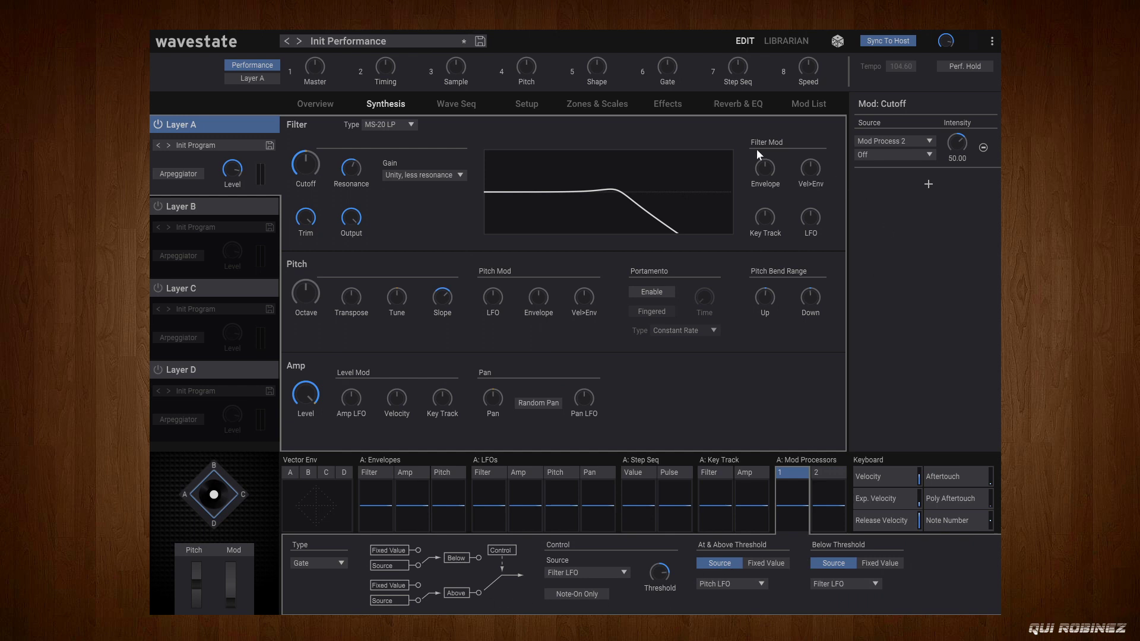
click(913, 141)
mouse_move(884, 202)
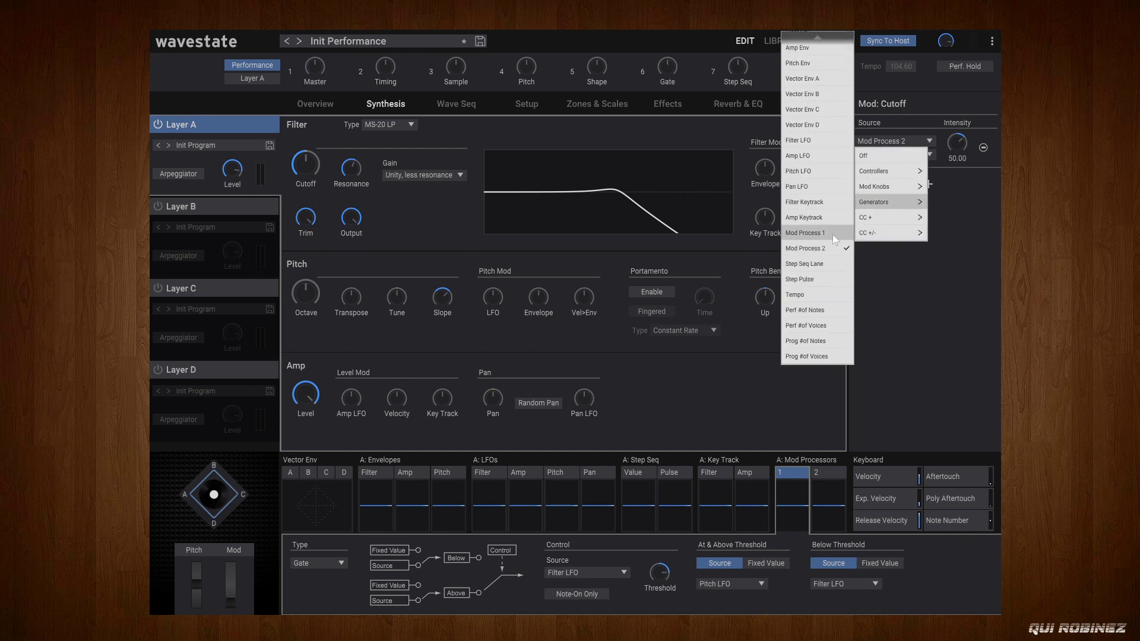
click(807, 202)
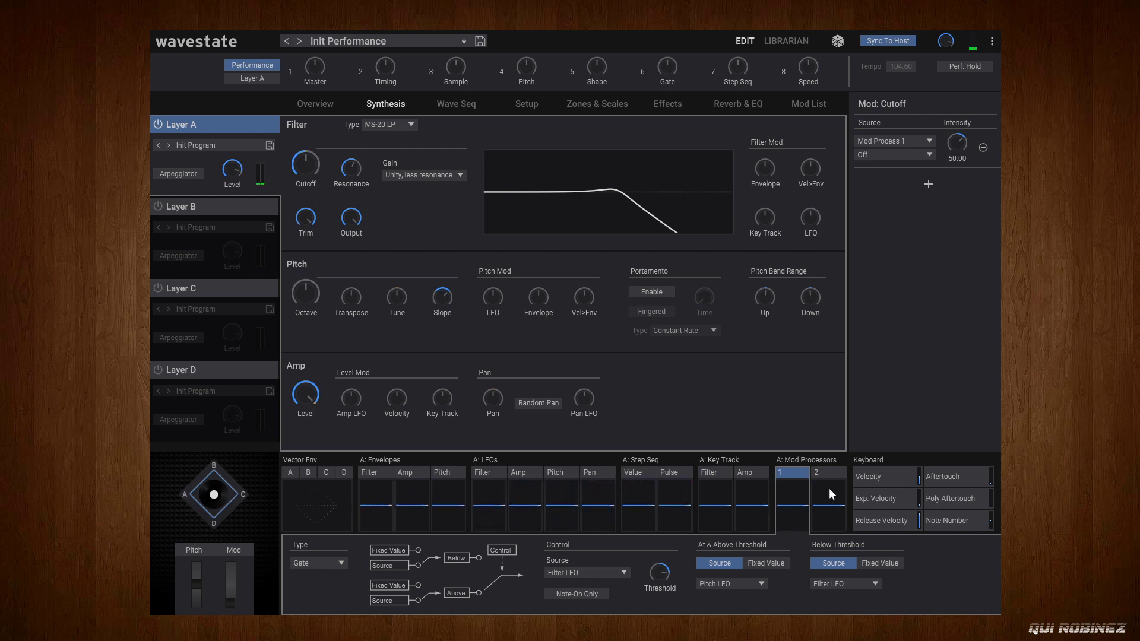
Step: View Layer A's wave sequence and the parameters of the first Step Seq lane step
click(482, 103)
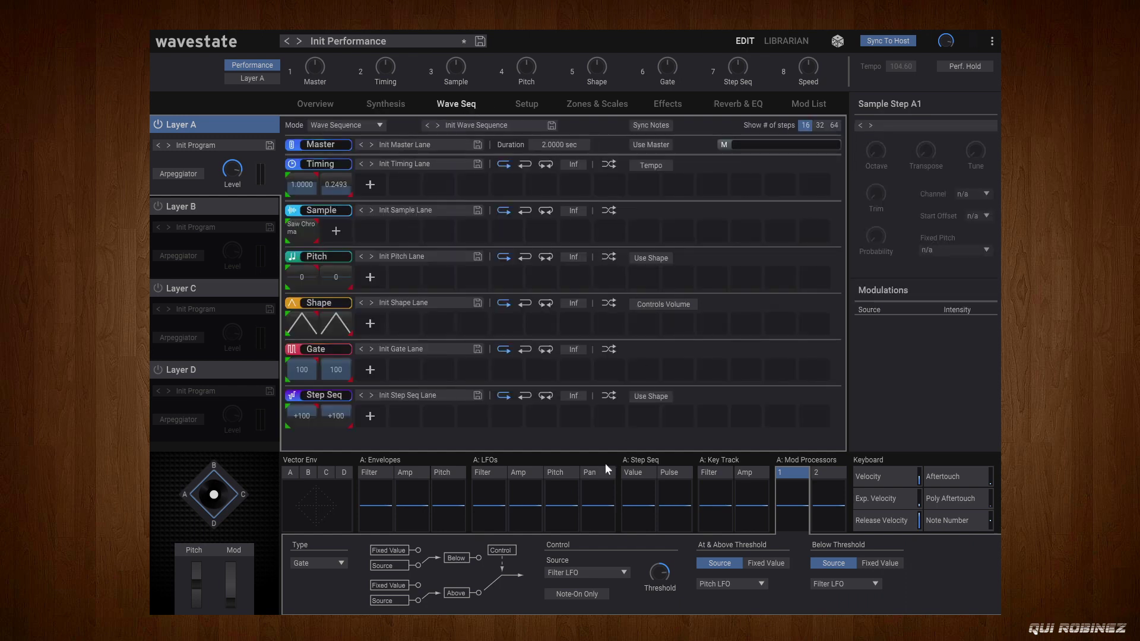
click(288, 423)
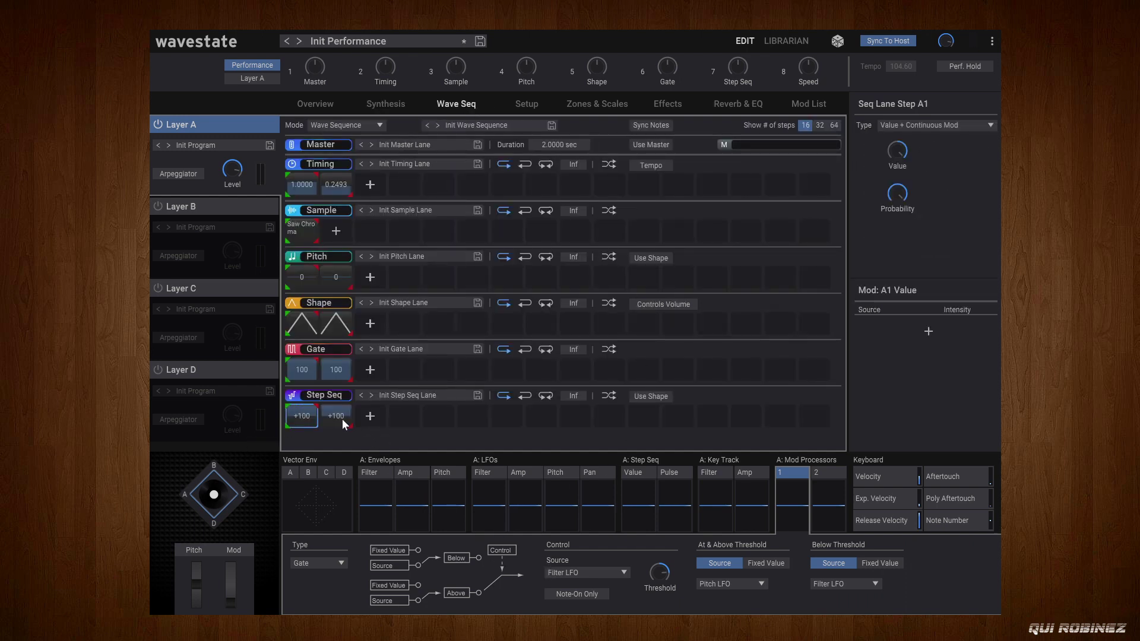
mouse_move(903, 152)
Step: Try Mod Process 1 as a modulation source for the first Pitch lane step's Transpose, and remove the routing
click(303, 280)
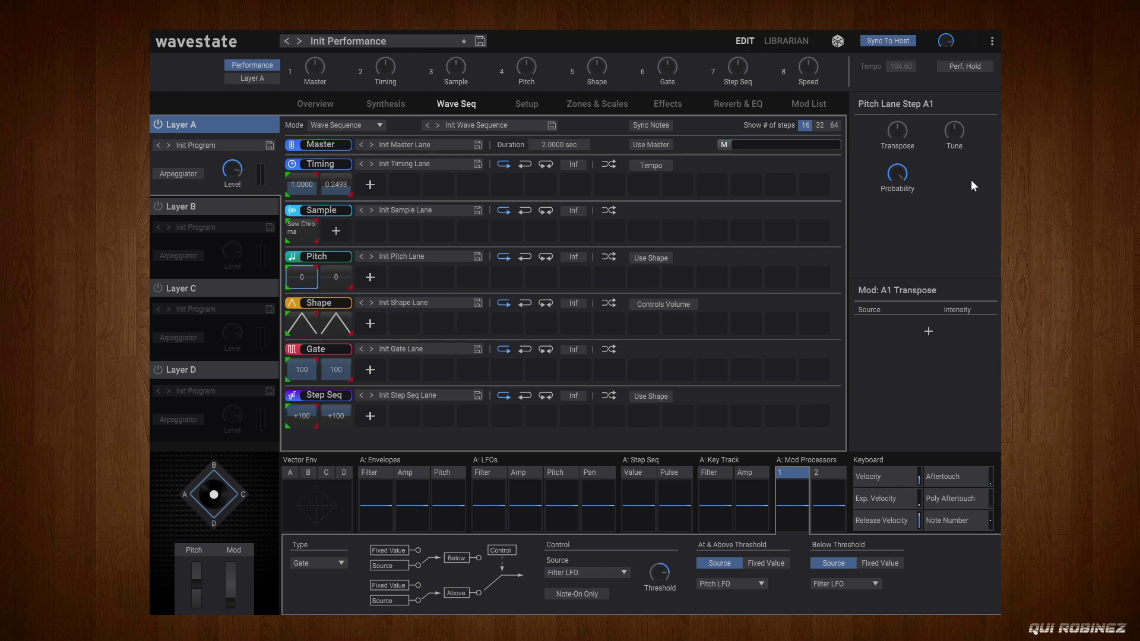
click(925, 326)
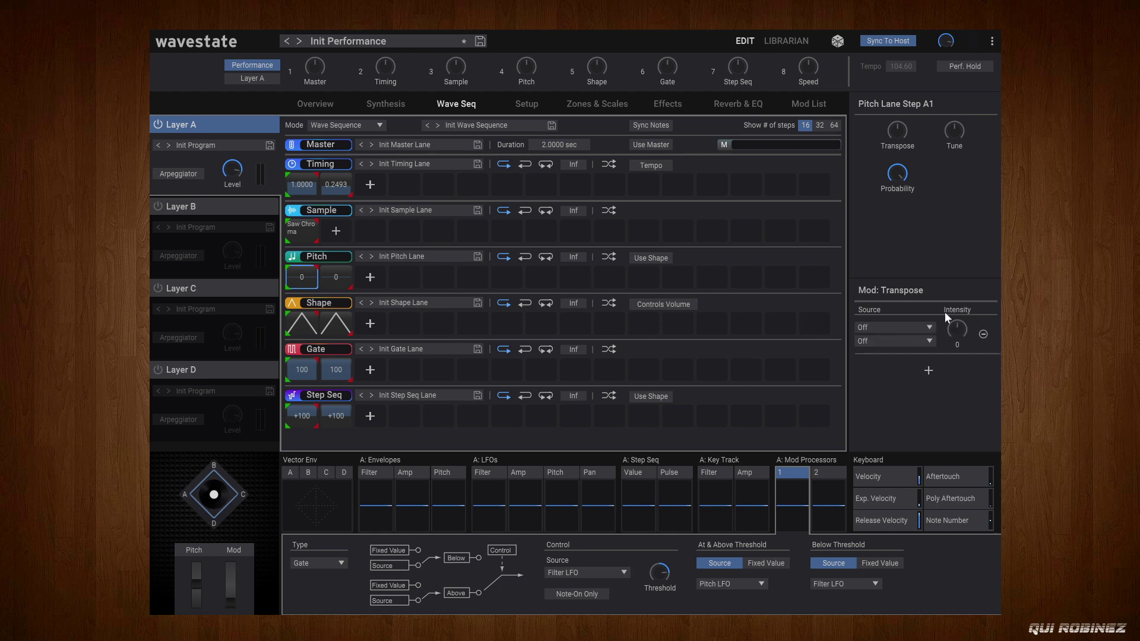
click(910, 326)
mouse_move(914, 388)
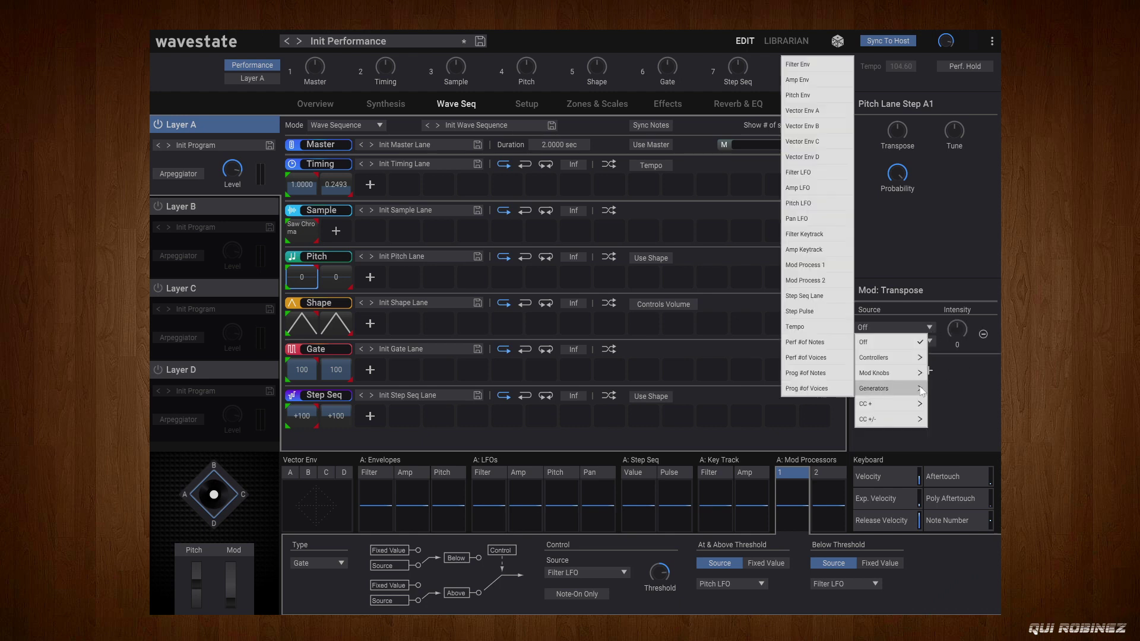
click(805, 265)
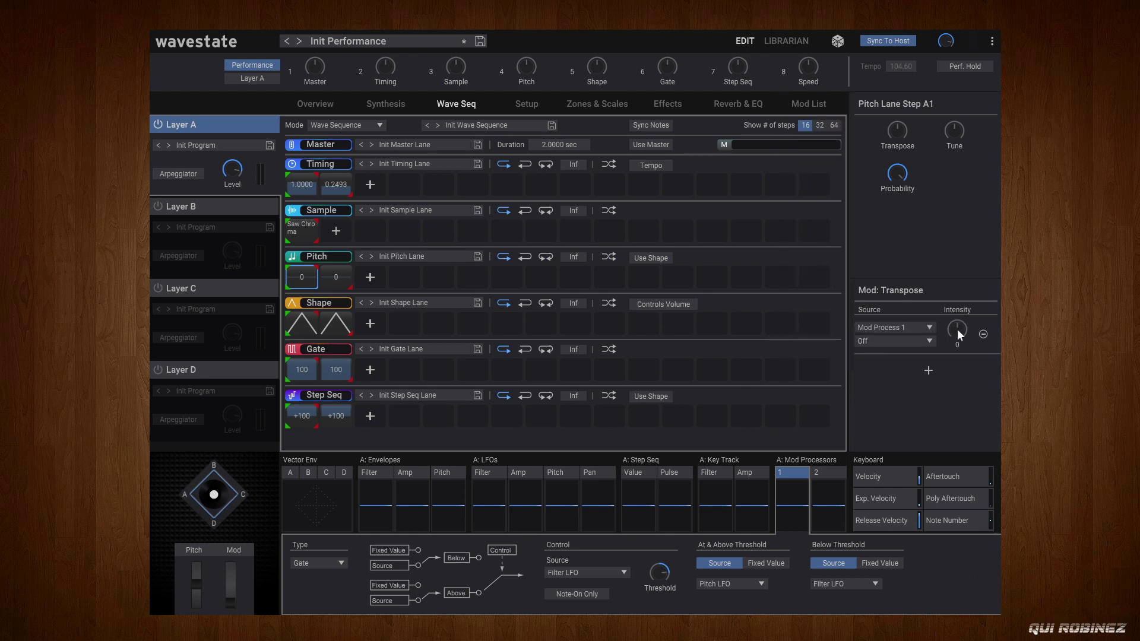
mouse_move(893, 136)
click(983, 335)
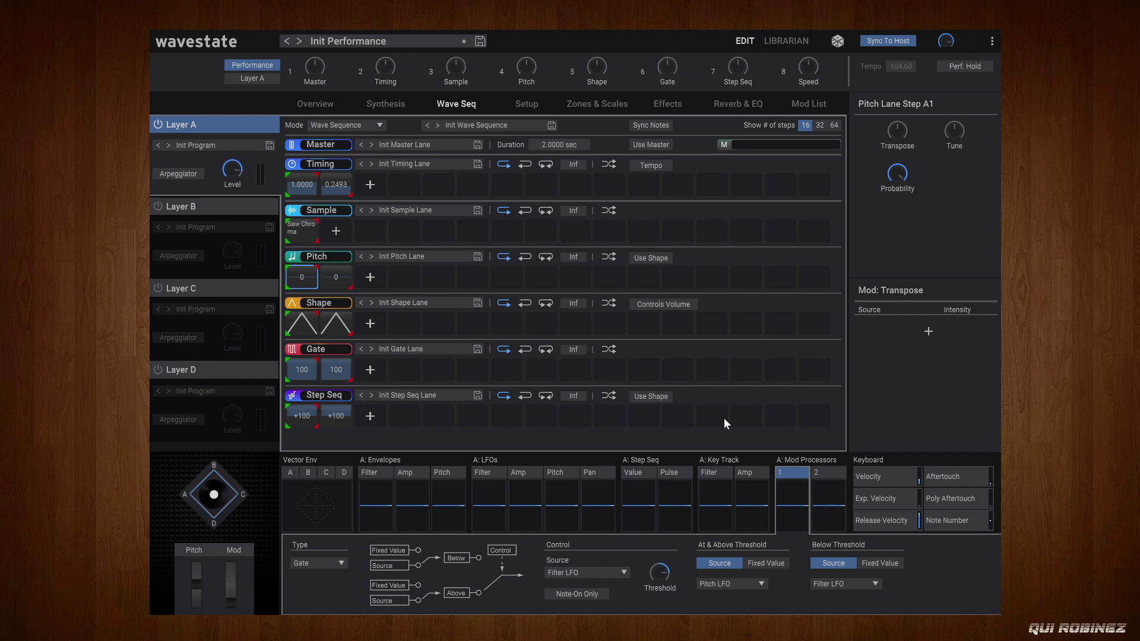
Step: Clear the performance search, filter by the QR2 Lounge Chillout collection, and load QR2 Chillout In Ibiza
click(400, 41)
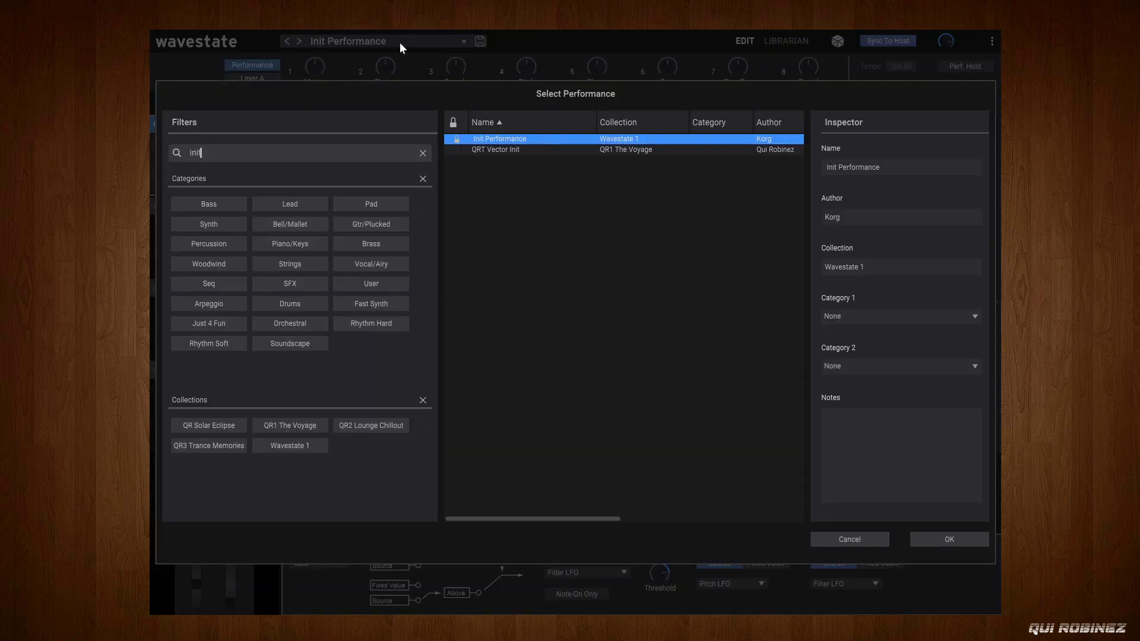
click(424, 152)
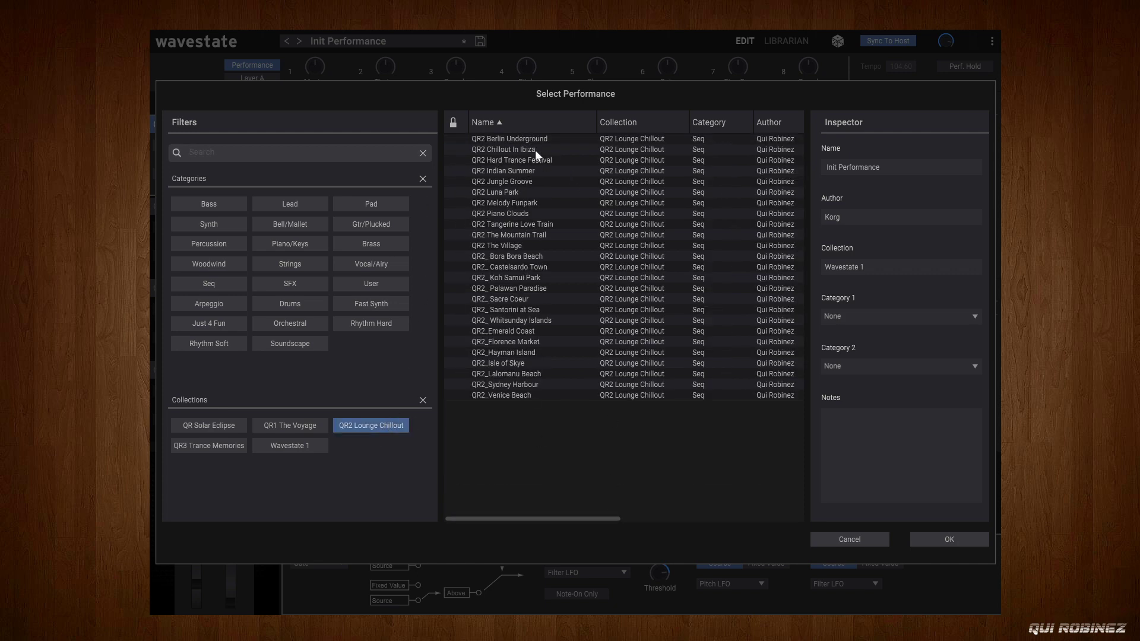
double_click(536, 149)
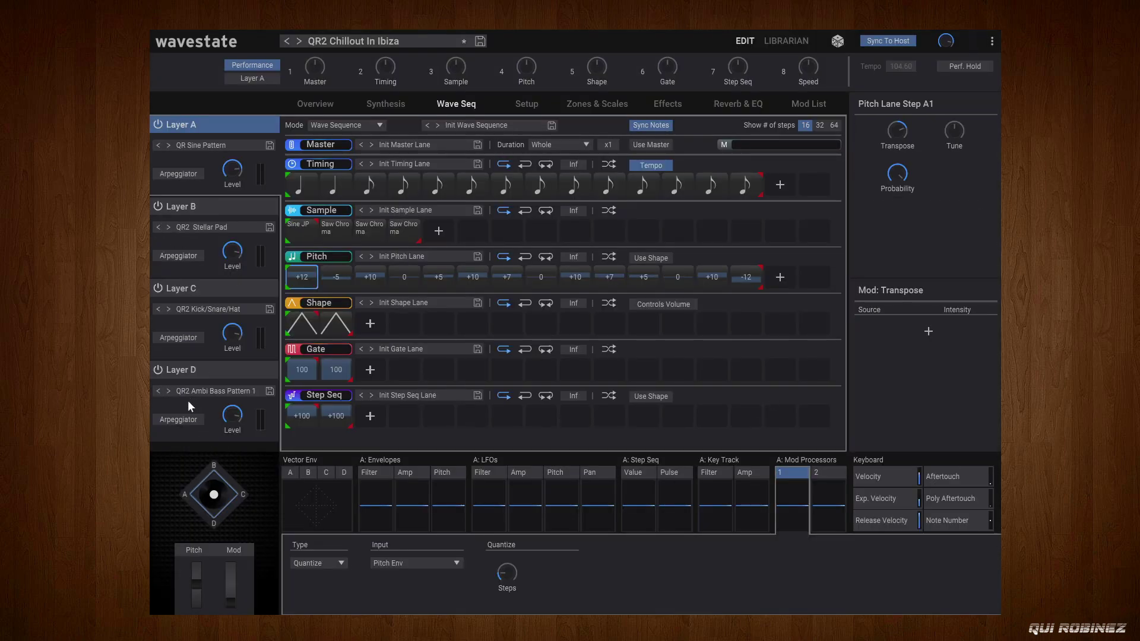
Step: Turn off Layers D, C and B so only Layer A plays
click(157, 369)
click(159, 289)
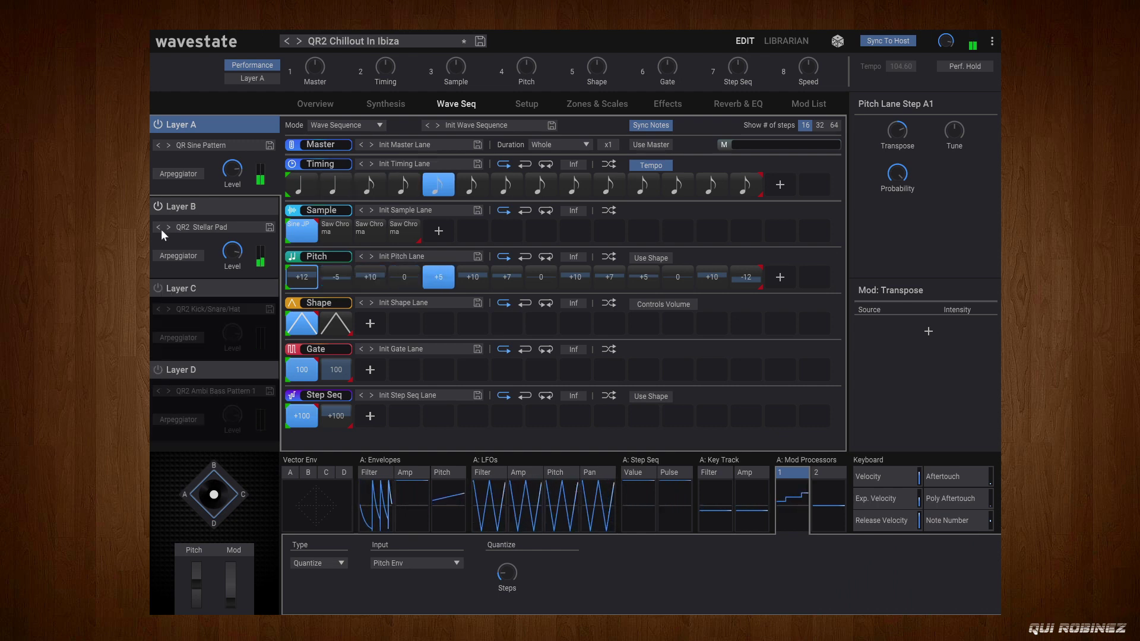
click(158, 207)
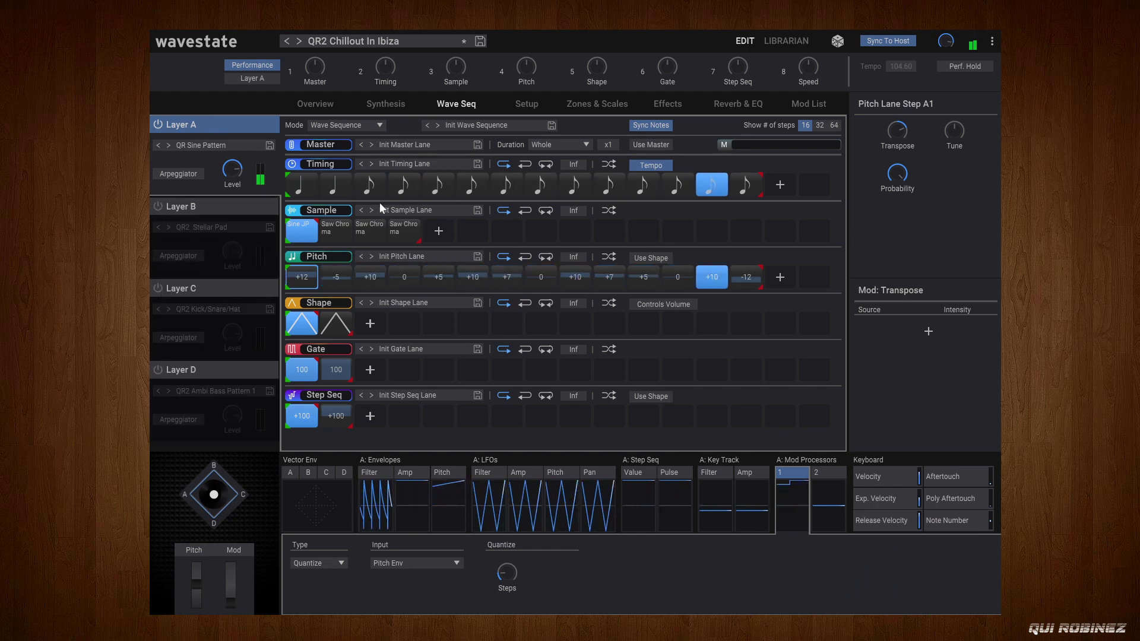
Step: Examine Layer A's synthesis settings, its quantizing Mod Processor 1, and the pitch envelope feeding it
click(395, 105)
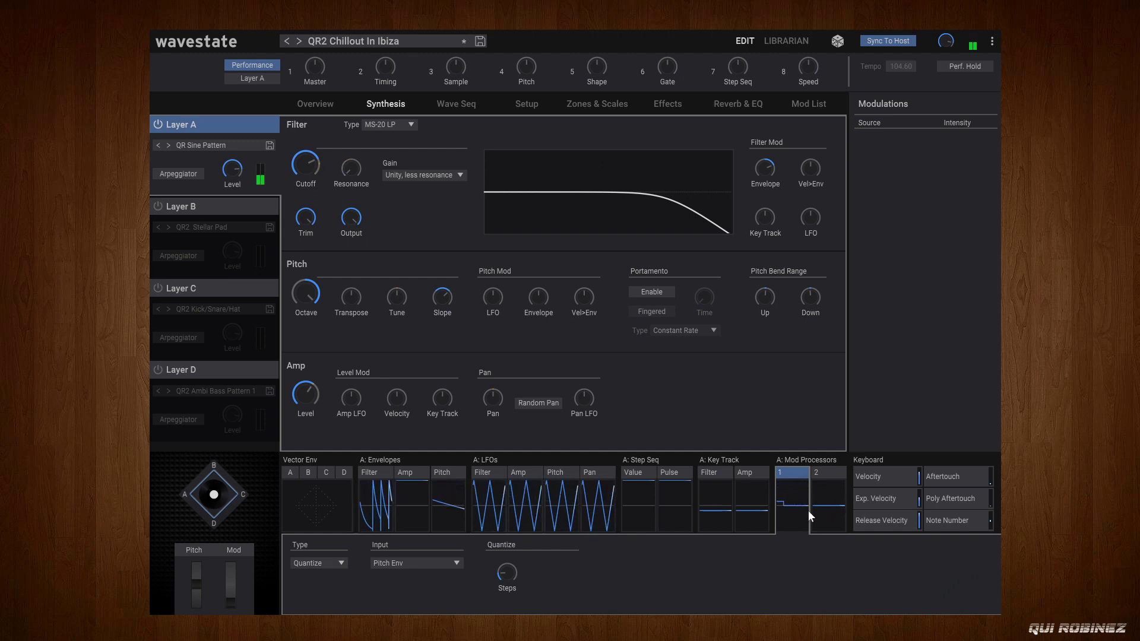
mouse_move(355, 181)
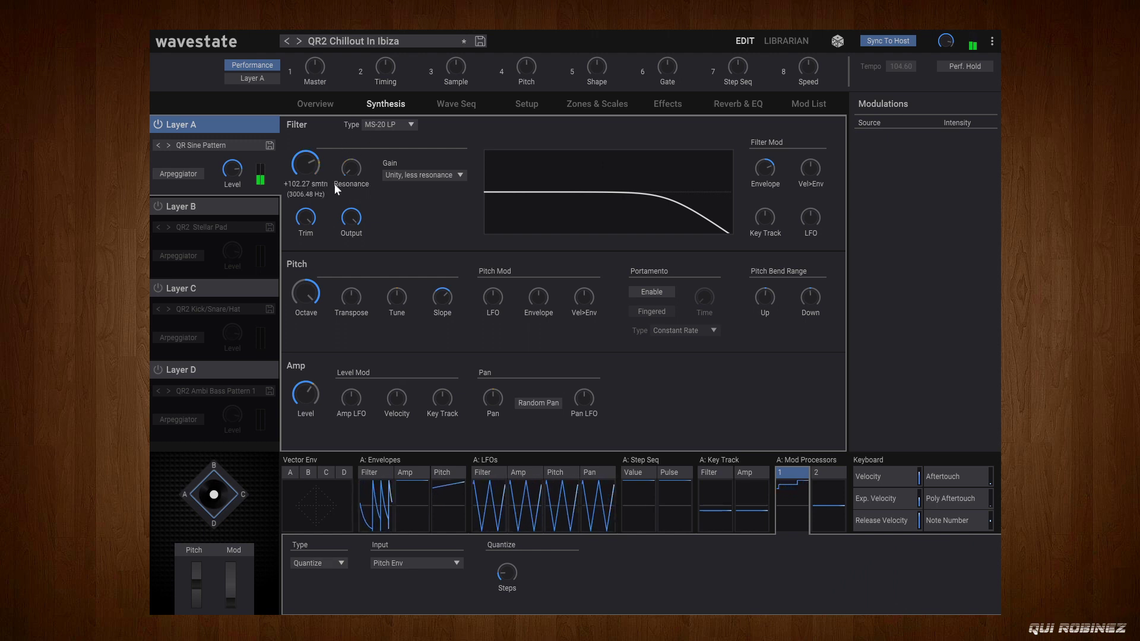
mouse_move(579, 396)
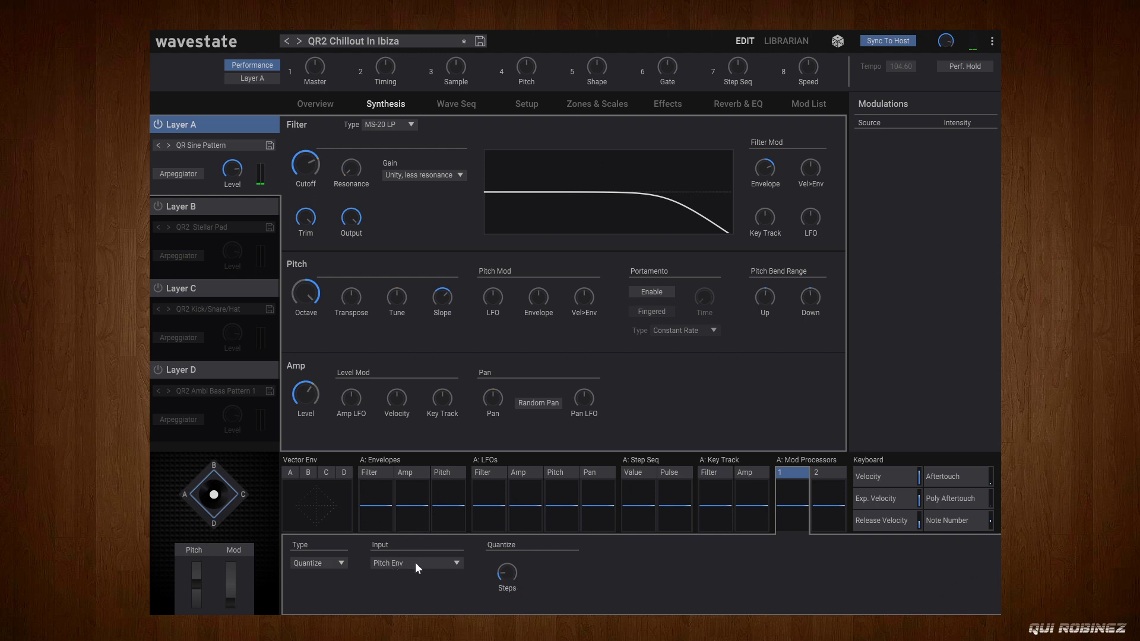
click(446, 473)
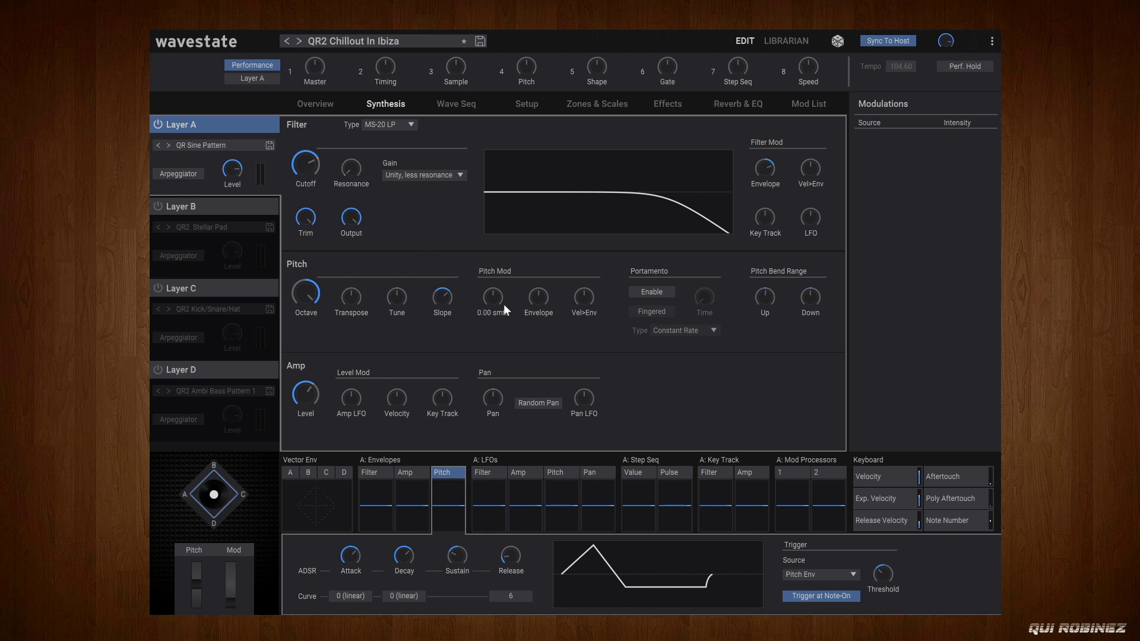
Step: Turn Layers B, C and D back on and show Layer D's Mod Processor 1 settings
click(164, 207)
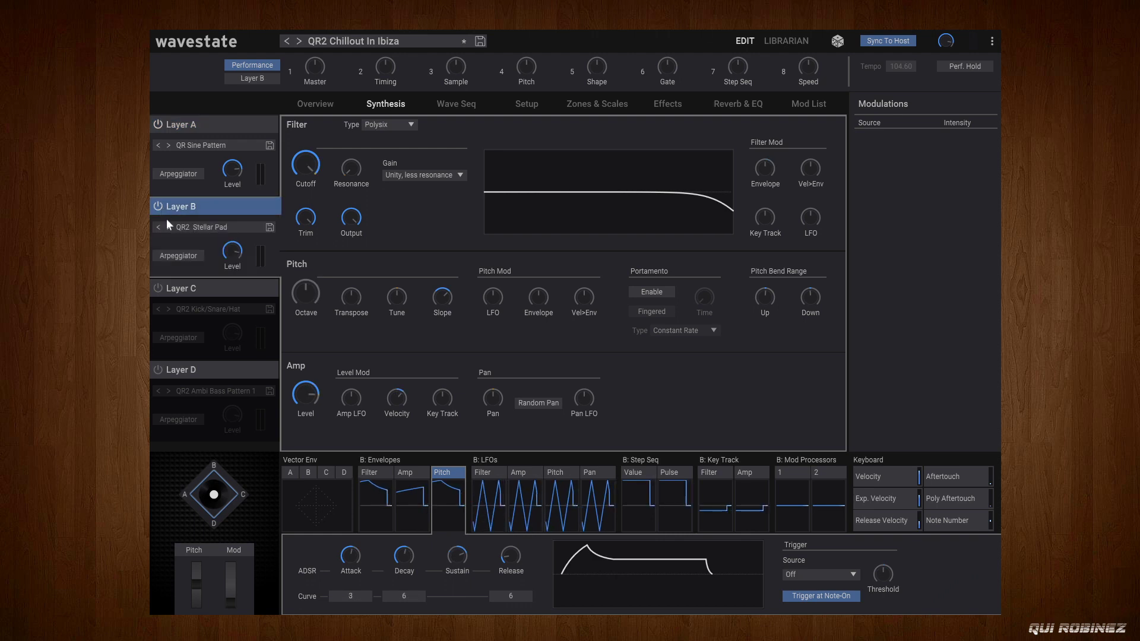
click(163, 285)
click(175, 372)
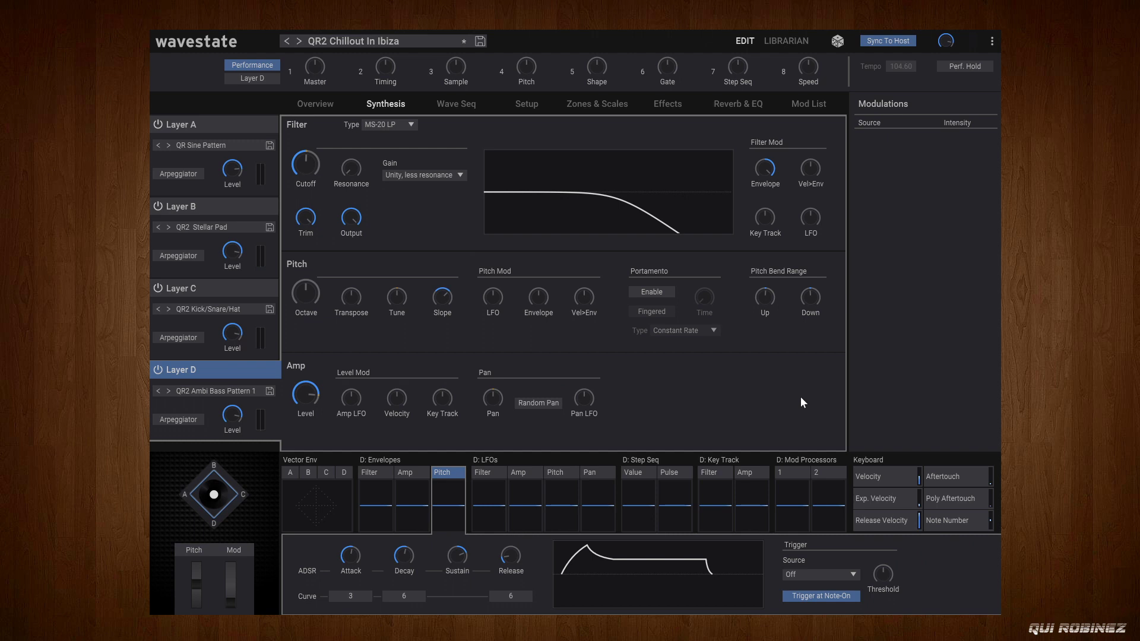
click(783, 477)
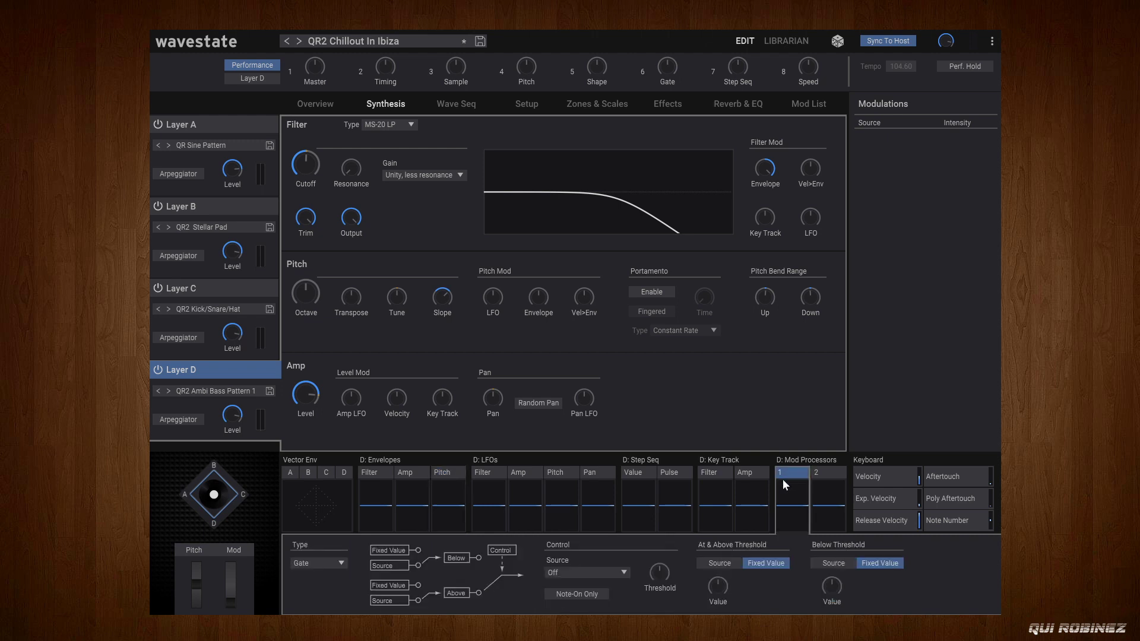